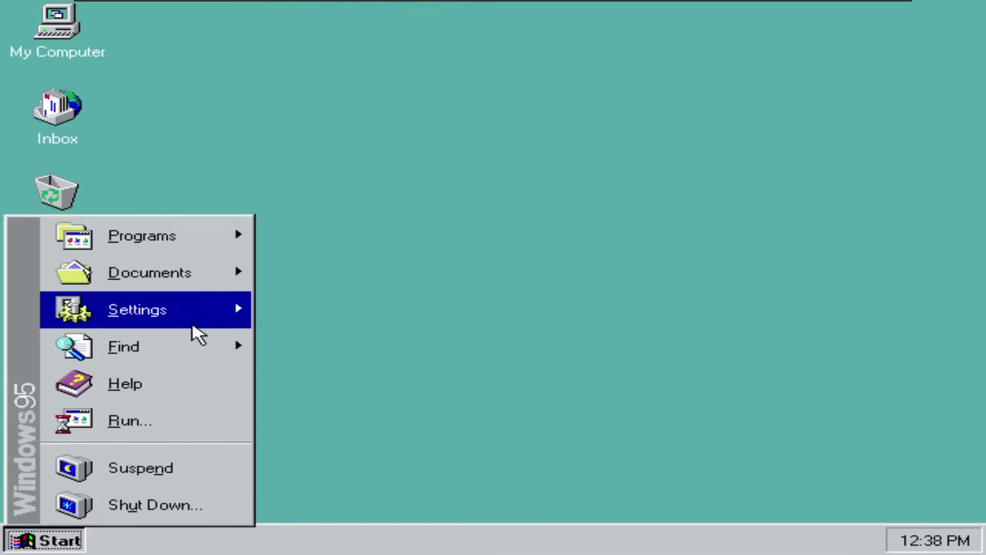
Open the System folder inside the Windows folder on drive C:
mouse_move(202, 244)
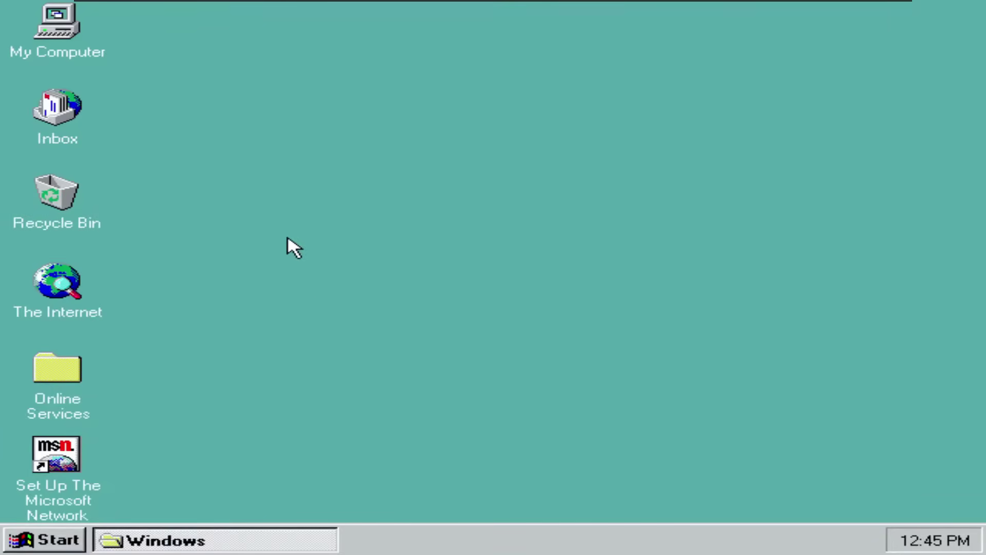
double_click(75, 31)
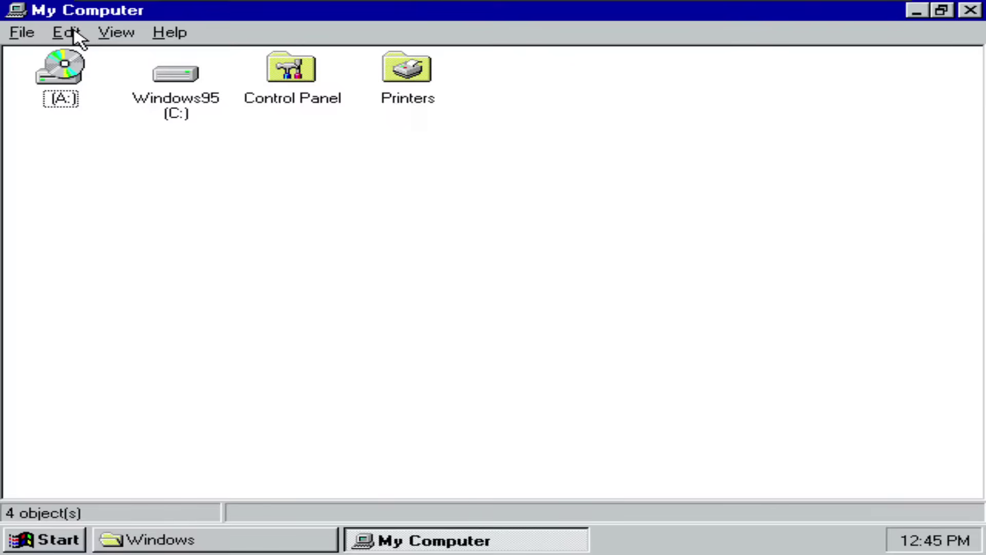
double_click(174, 74)
double_click(172, 76)
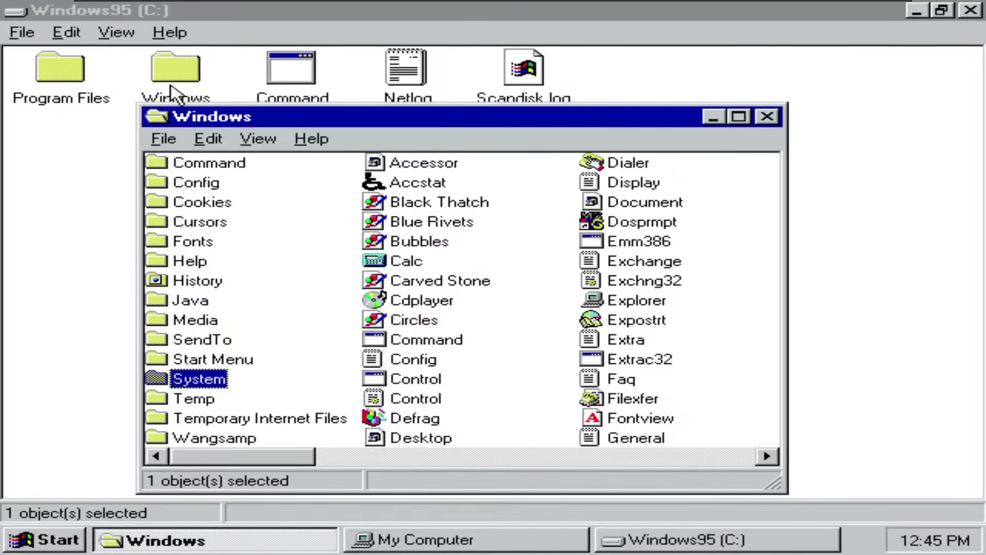
double_click(195, 379)
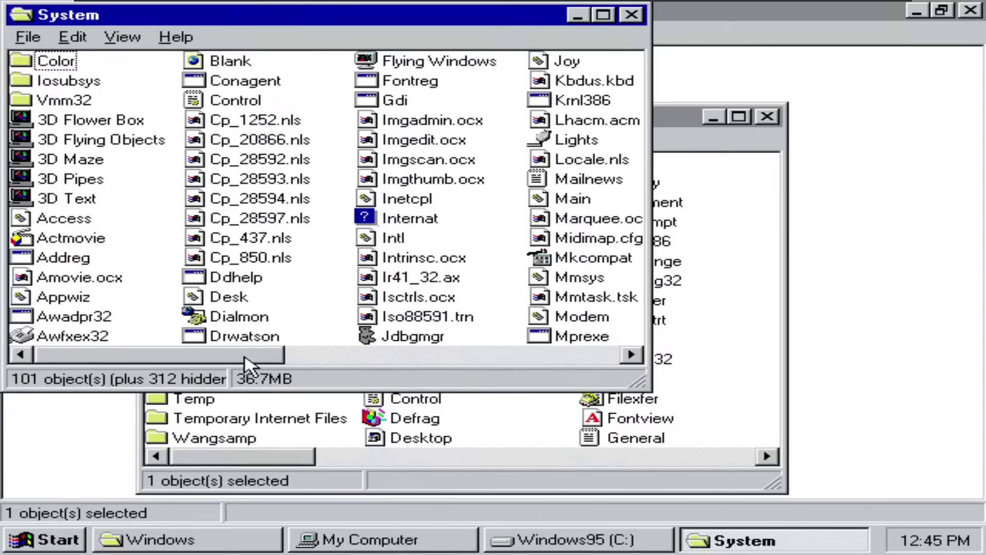
left_click_drag(249, 364, 331, 303)
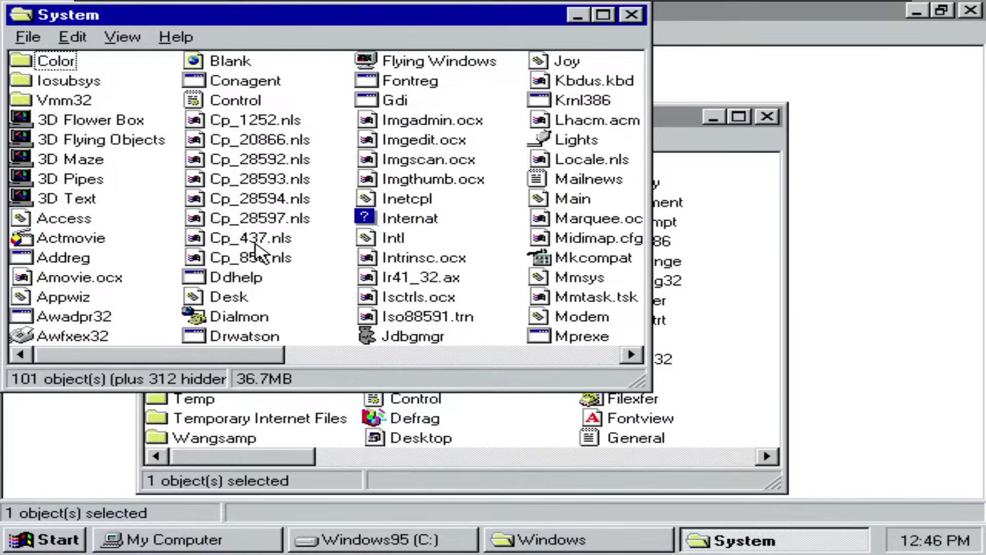
Delete all visible items in the System folder to the Recycle Bin, agreeing to remove all program files as well
left_click(52, 63)
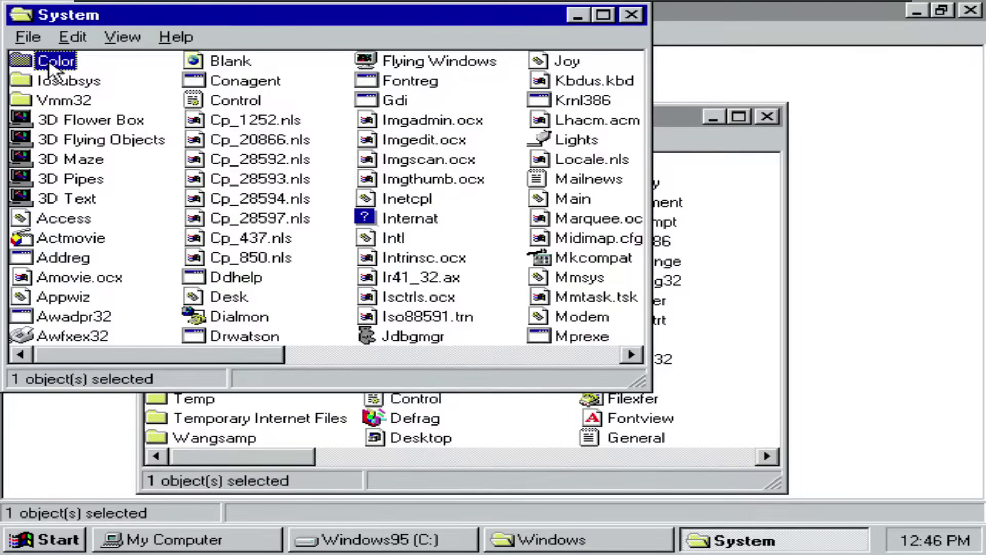
key("ctrl+a")
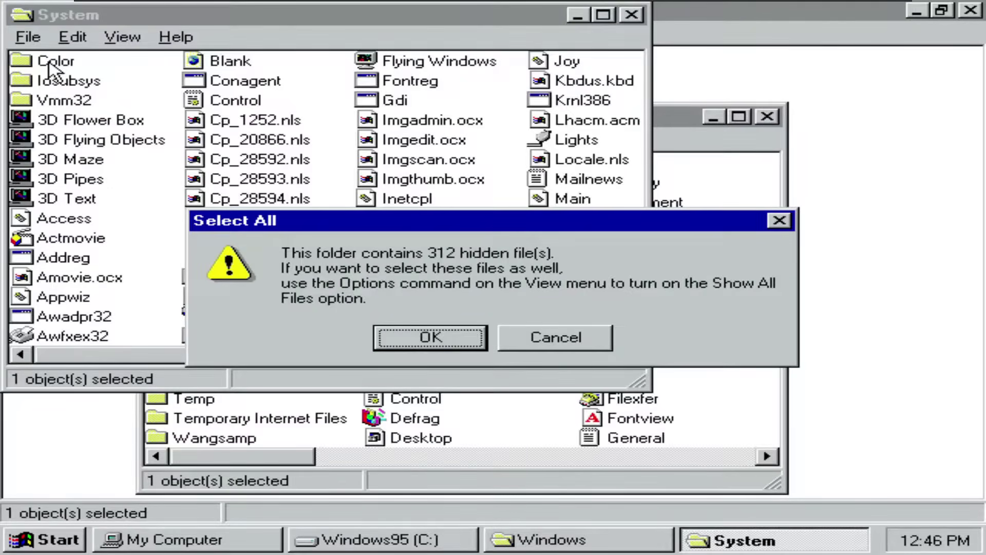
left_click(464, 339)
right_click(246, 177)
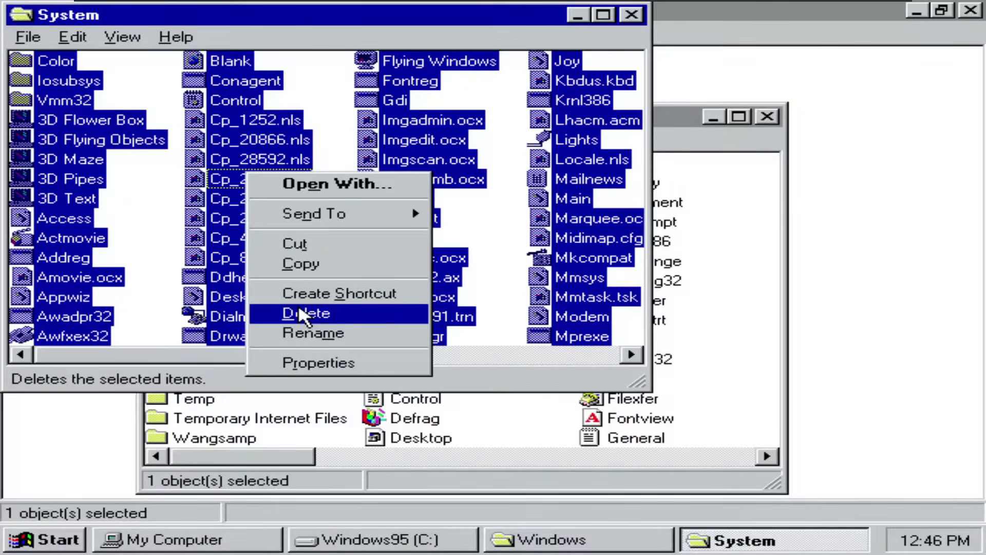
left_click(305, 314)
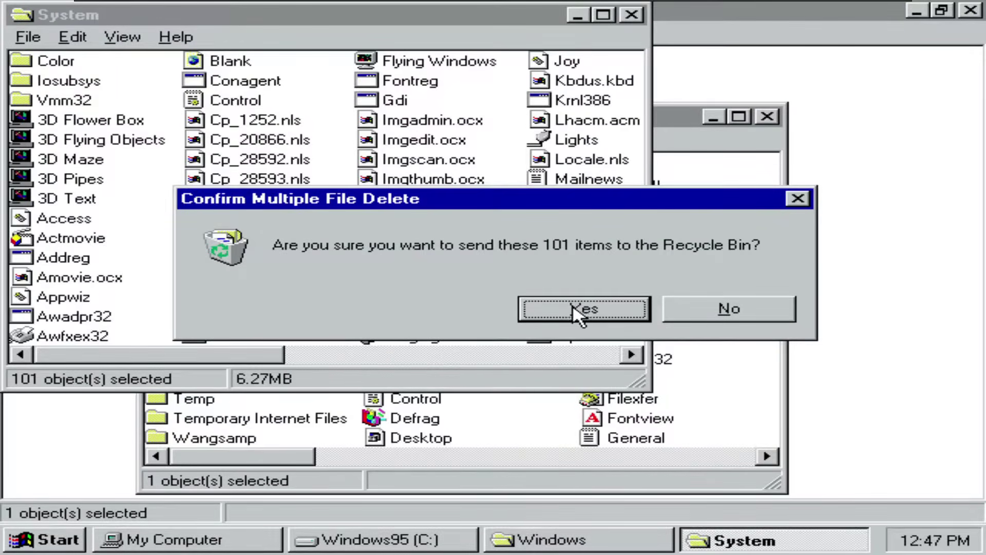
left_click(580, 311)
left_click(471, 336)
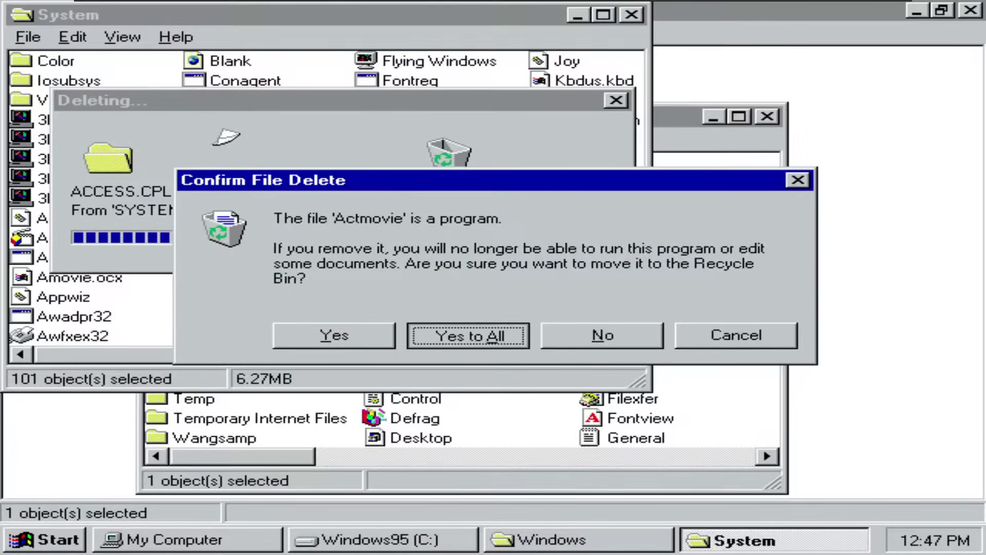
left_click(468, 338)
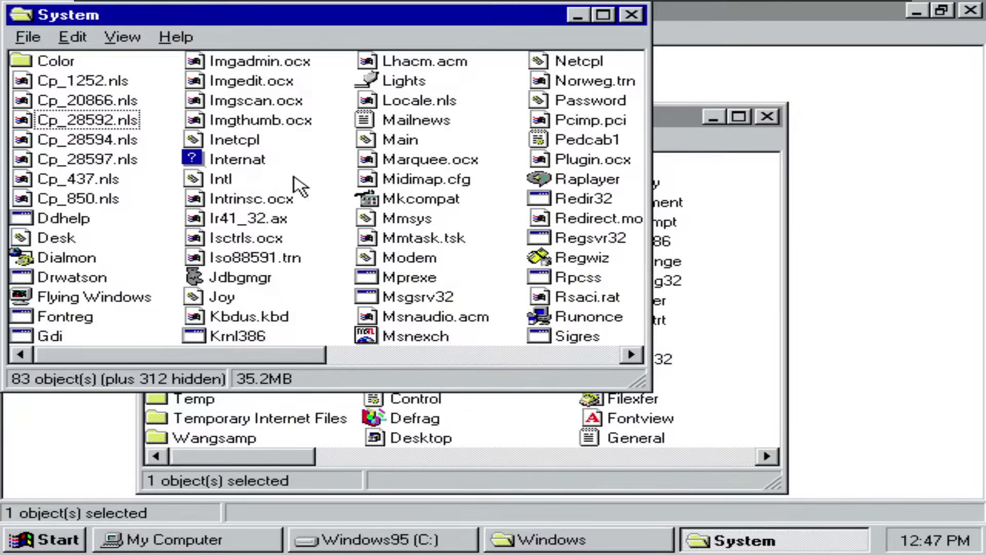
Close all open folder windows, from System back to My Computer
left_click(632, 15)
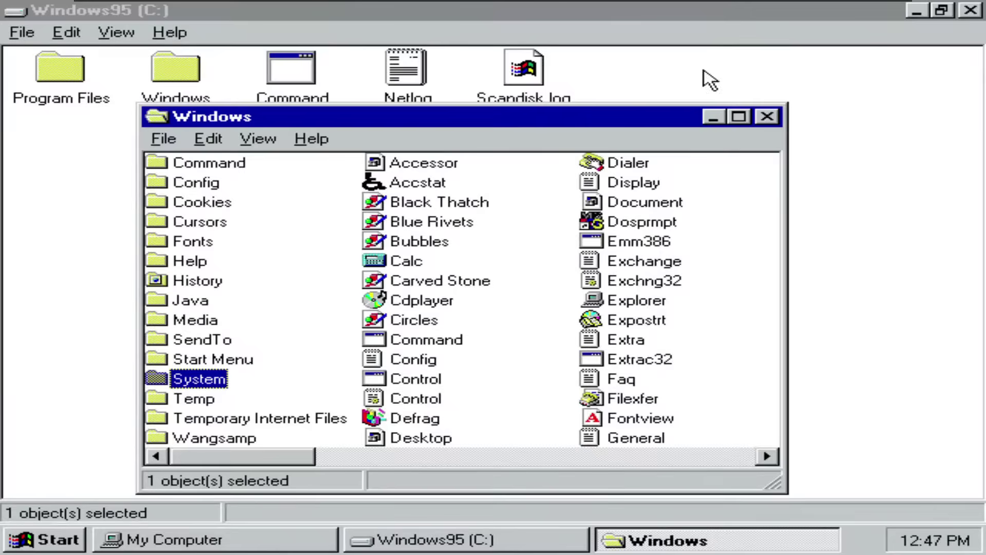
left_click(766, 118)
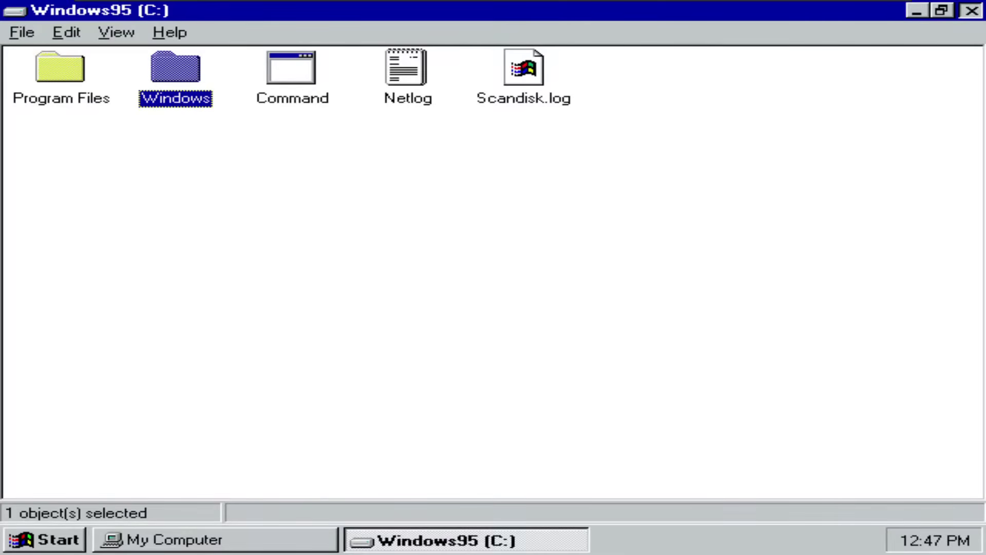
left_click(971, 10)
left_click(971, 10)
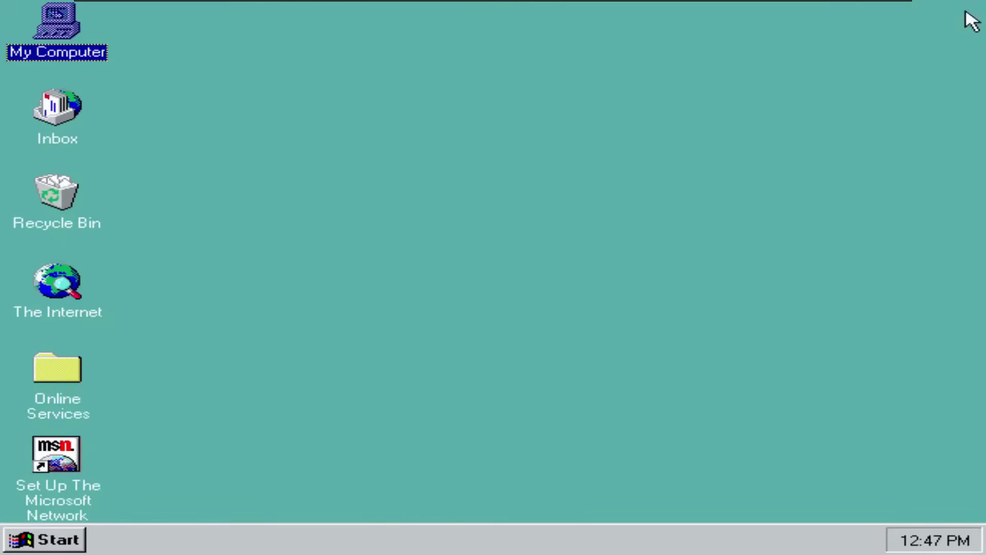
Empty the Recycle Bin, permanently deleting its contents
left_click(147, 174)
right_click(72, 194)
left_click(140, 243)
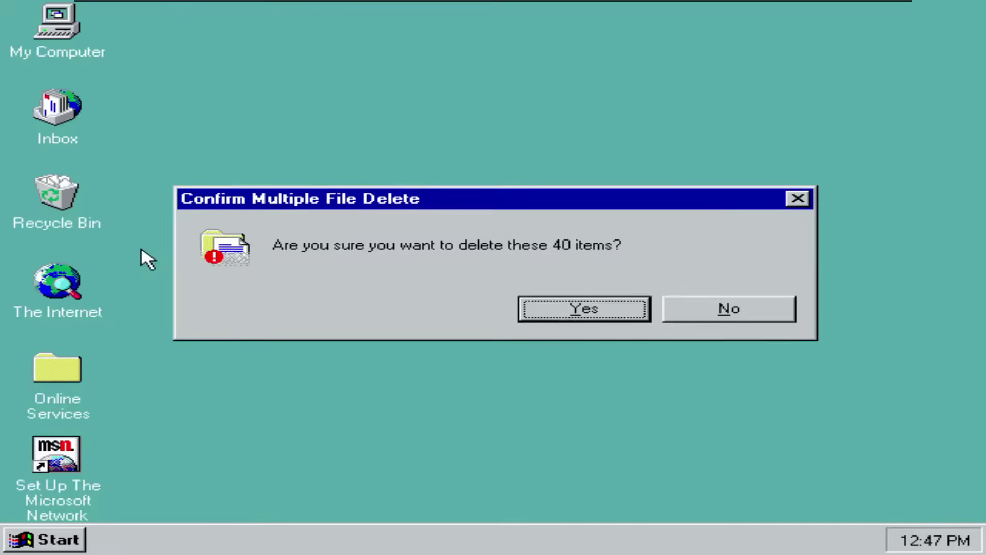
left_click(630, 311)
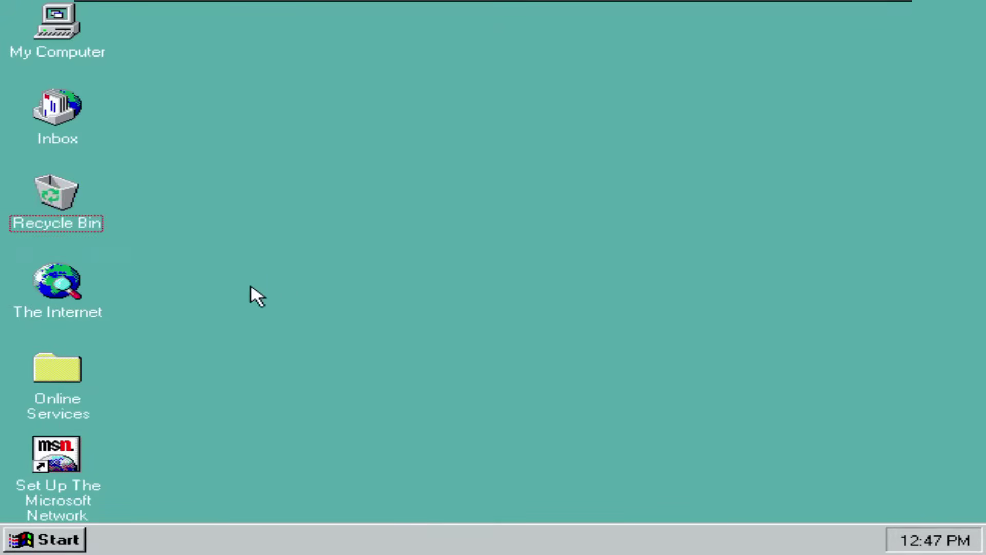
Restart the computer from the Shut Down Windows dialog
left_click(62, 539)
left_click(147, 505)
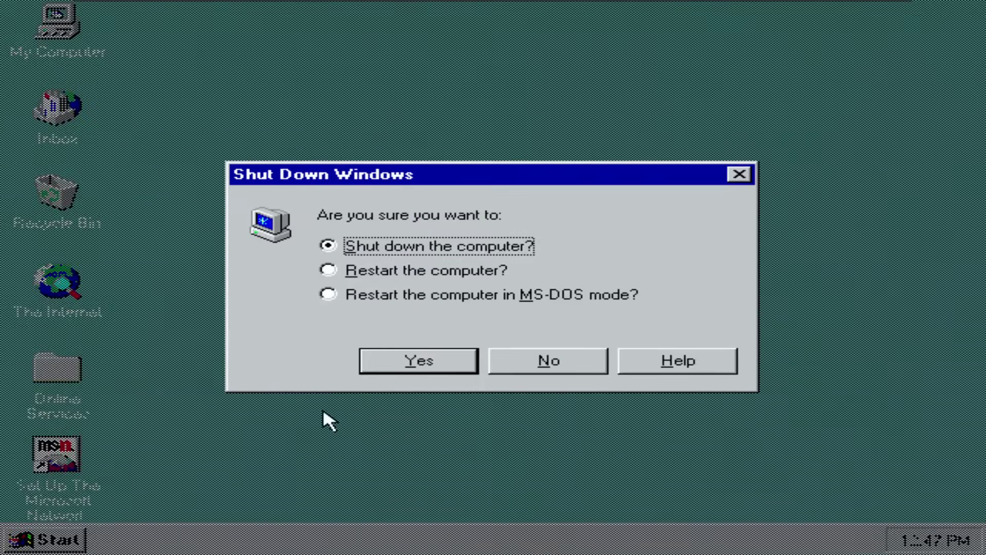
left_click(409, 273)
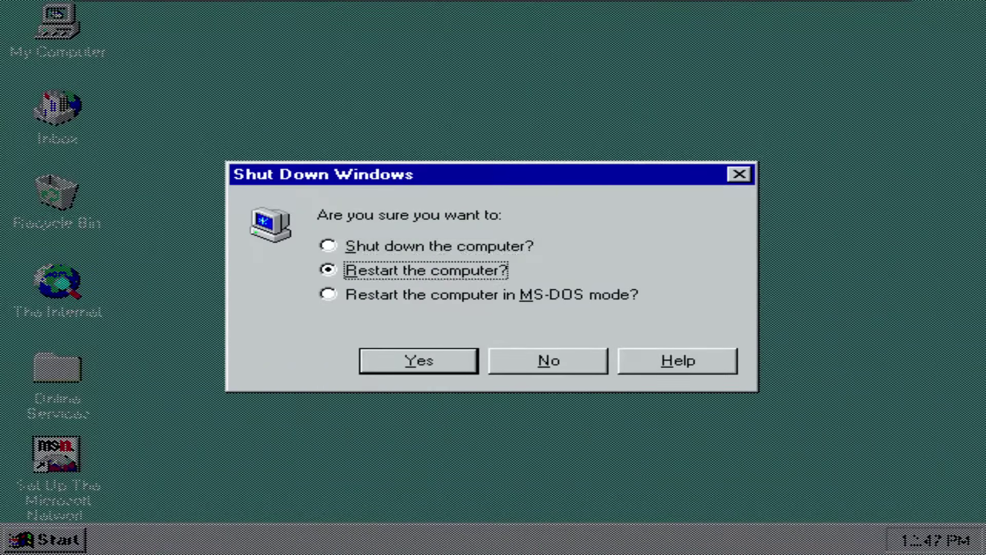
left_click(415, 363)
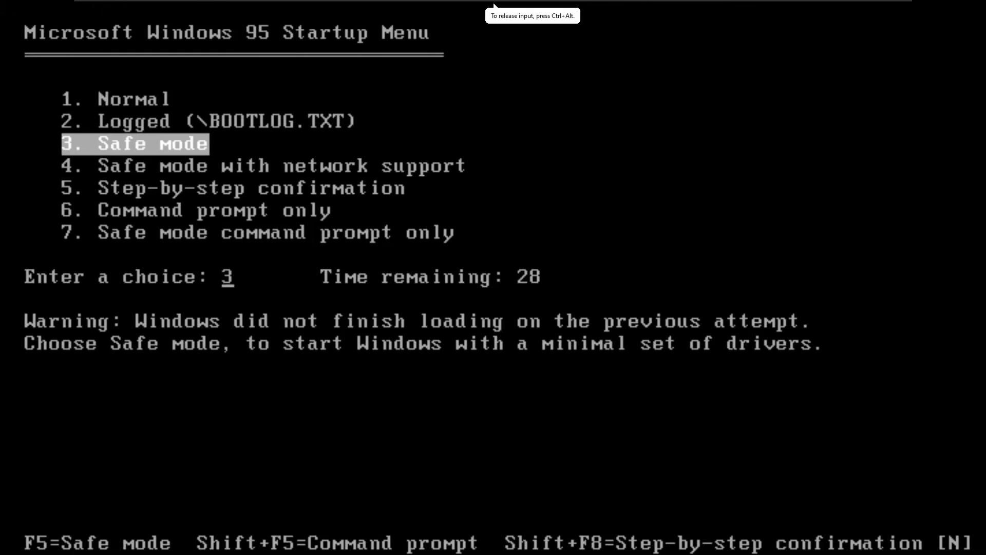
Start Windows 95 in Normal mode and continue past the missing device file errors
key("1")
key("Return")
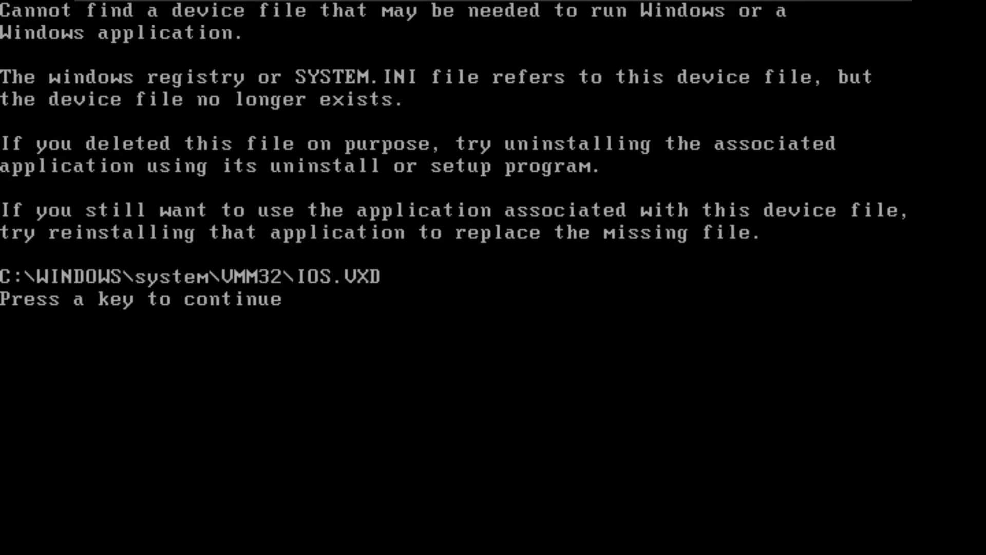
key("Return")
key("Return")
key("Return")
key("Return")
key("Return")
key("Return")
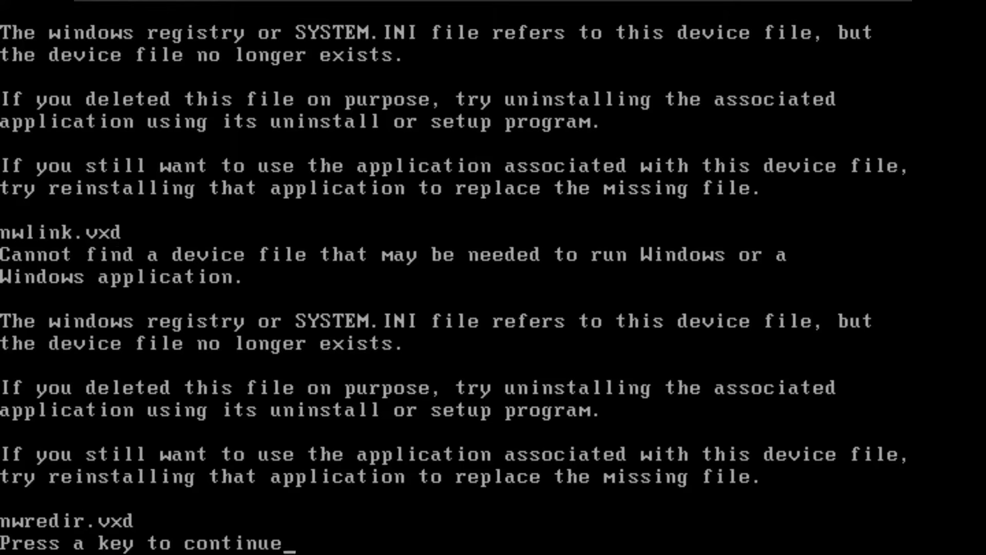
key("Return")
key("Return")
key("Return")
key("Return")
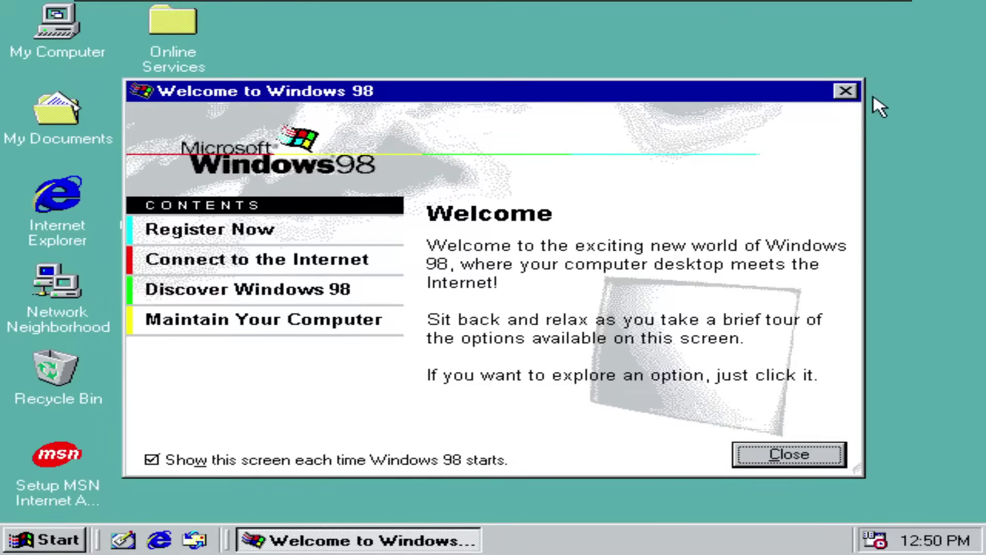
Close the Windows 98 welcome screen and open the C:\WINDOWS folder with its files shown
left_click(845, 92)
double_click(78, 34)
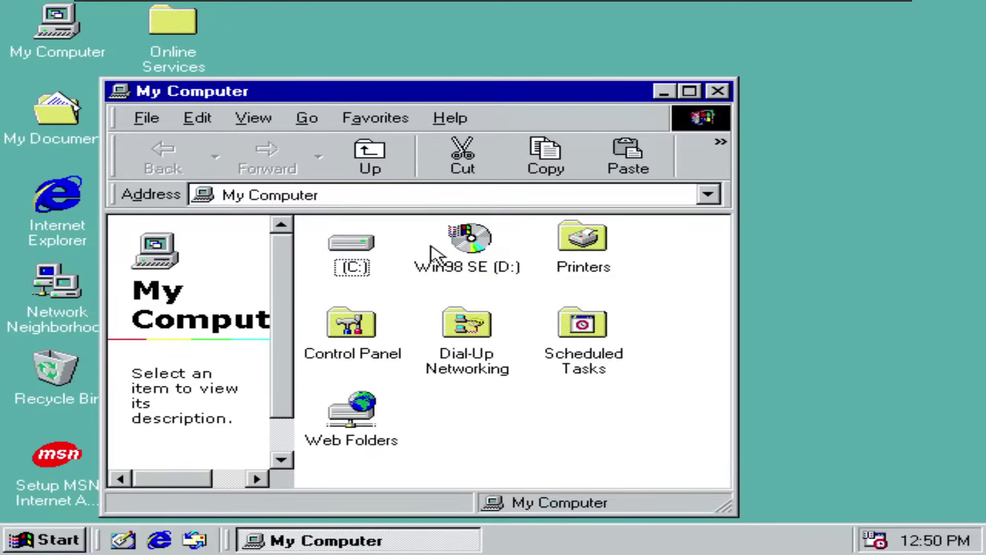
double_click(351, 245)
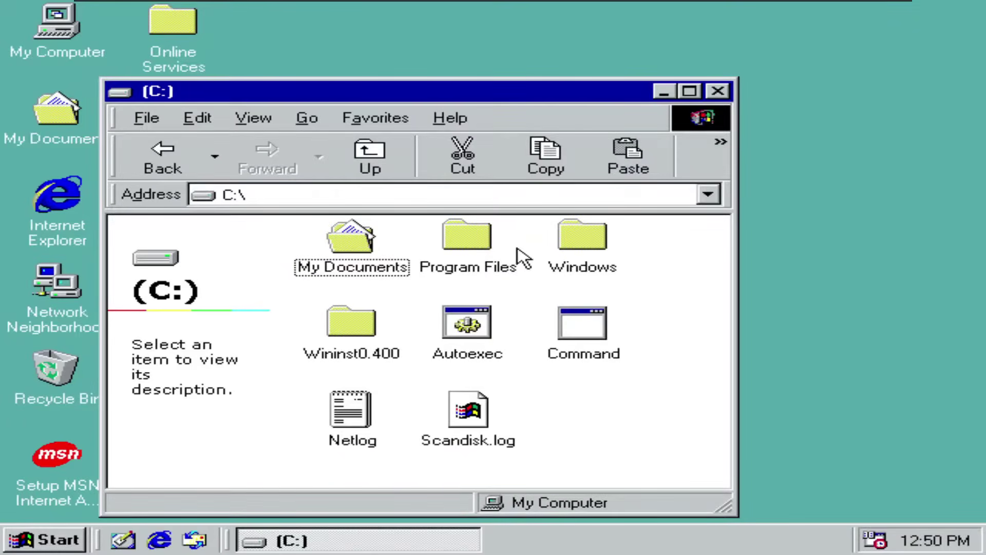
double_click(569, 240)
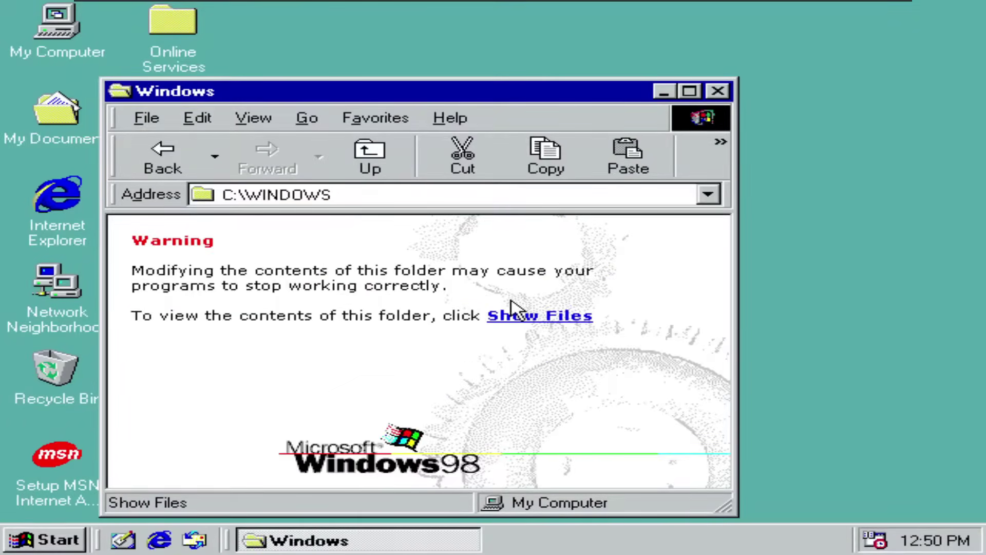
left_click(537, 316)
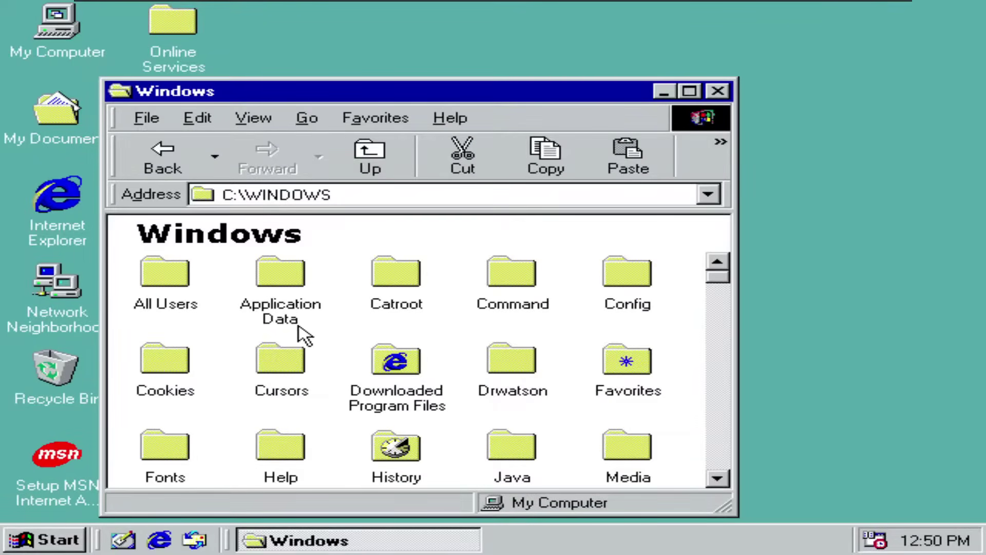
Inspect the System32 folder and its Drivers subfolder, and return to the Windows folder
scroll(290, 370, "down", 5)
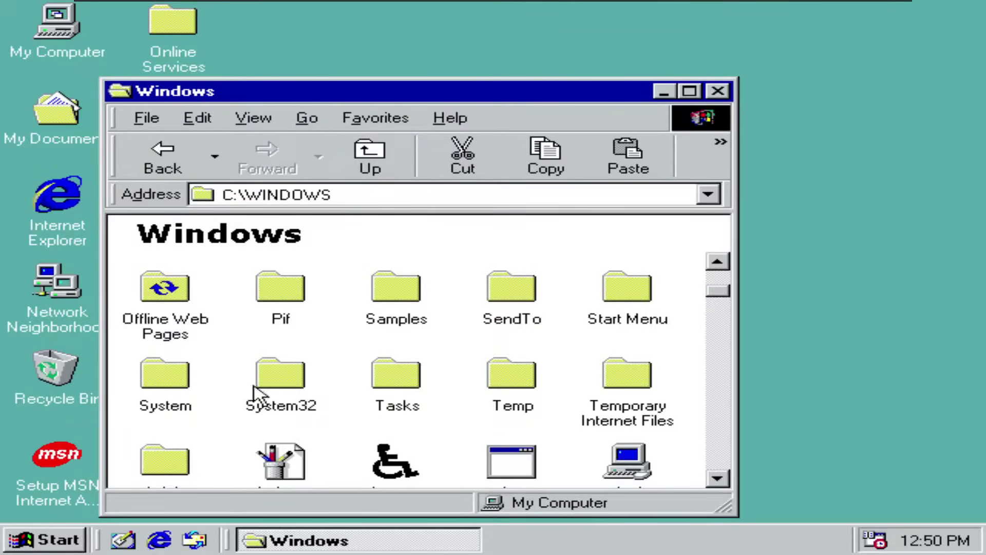
double_click(293, 381)
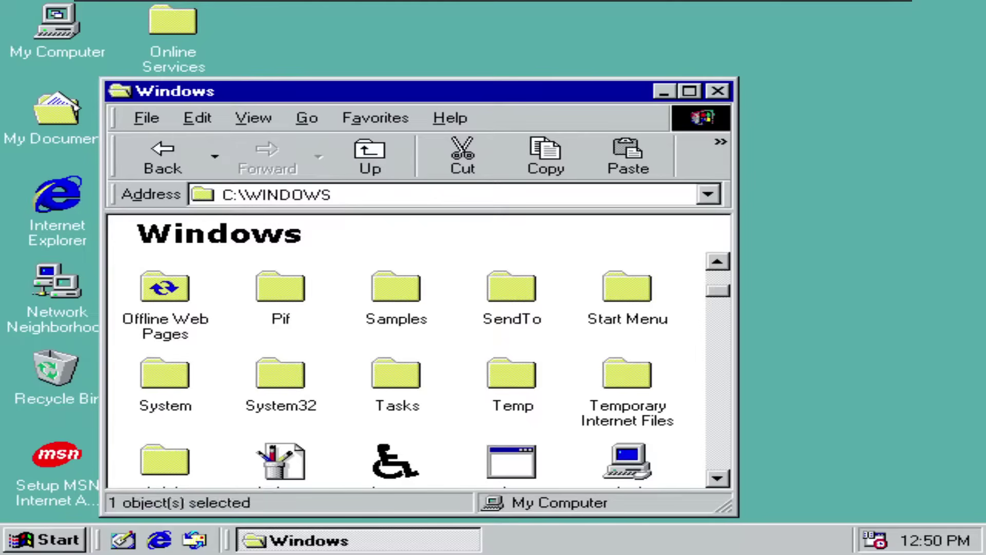
double_click(359, 254)
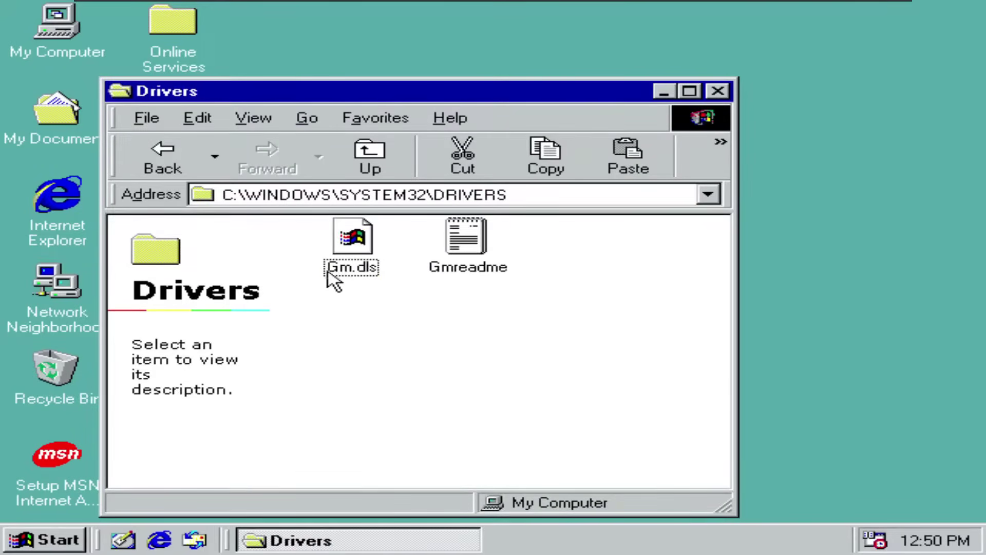
left_click(163, 157)
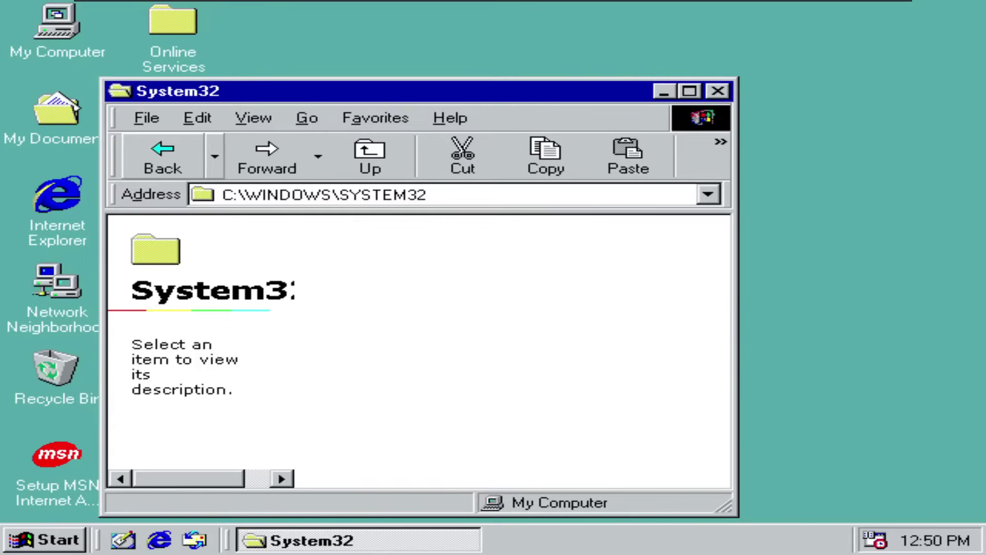
left_click(163, 172)
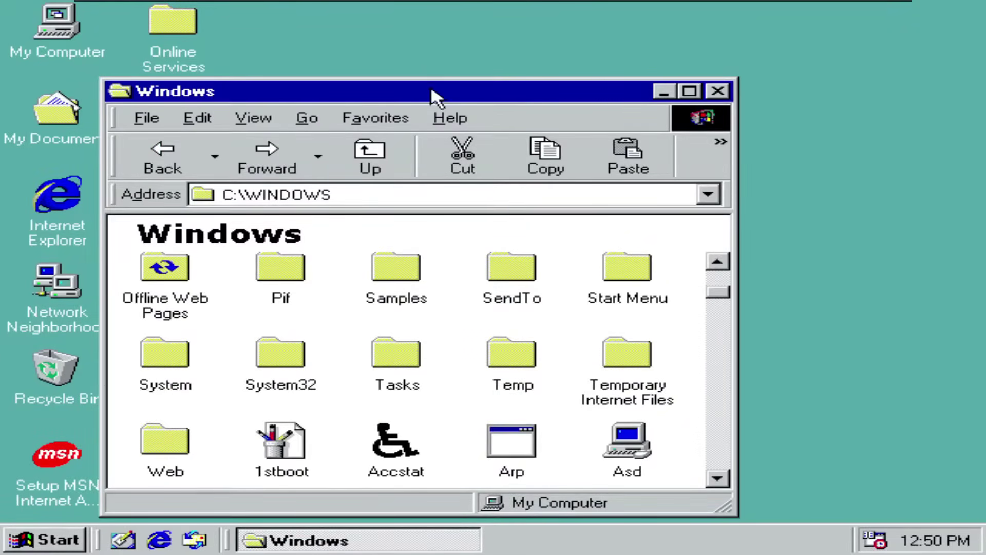
Move the Windows folder window aside and delete the System32 folder to the Recycle Bin
left_click_drag(432, 91, 542, 58)
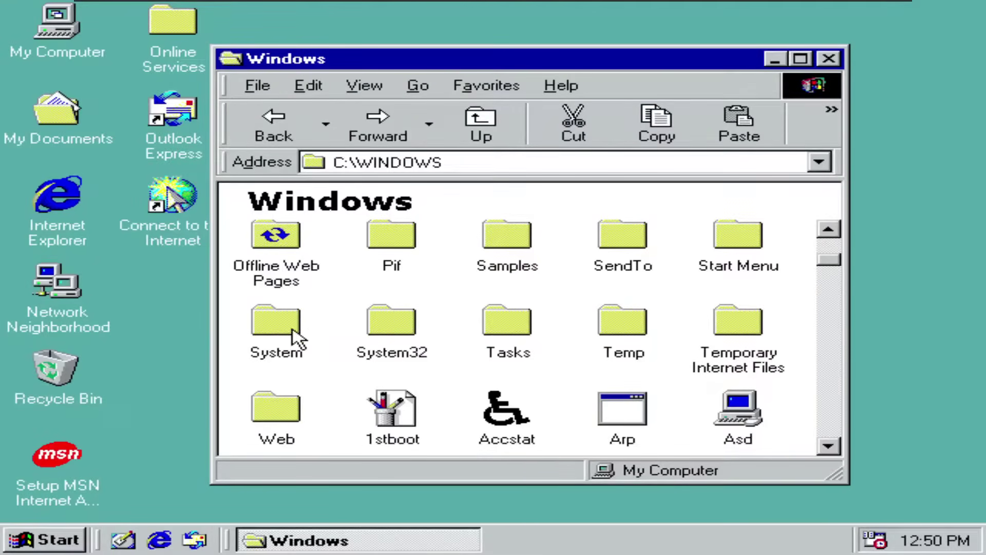
right_click(392, 337)
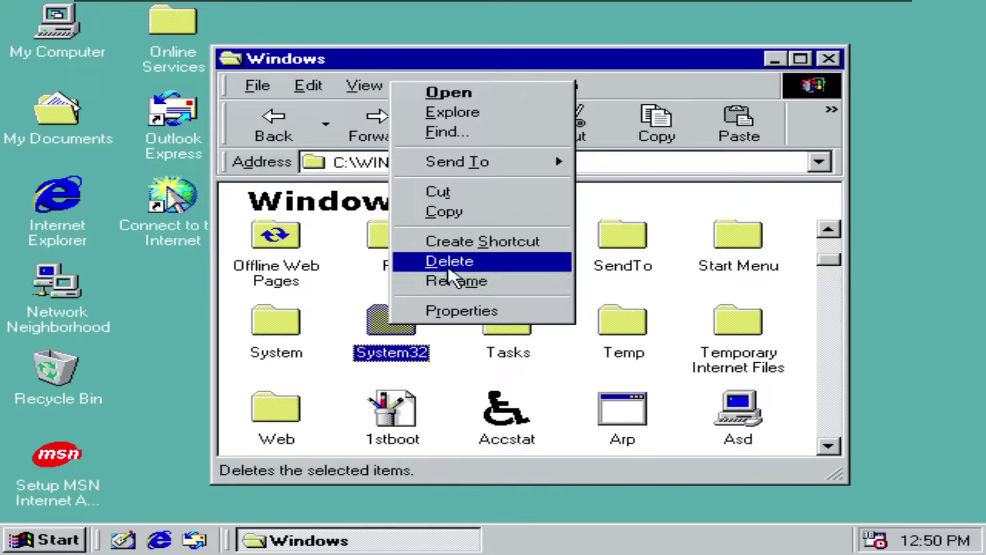
left_click(449, 267)
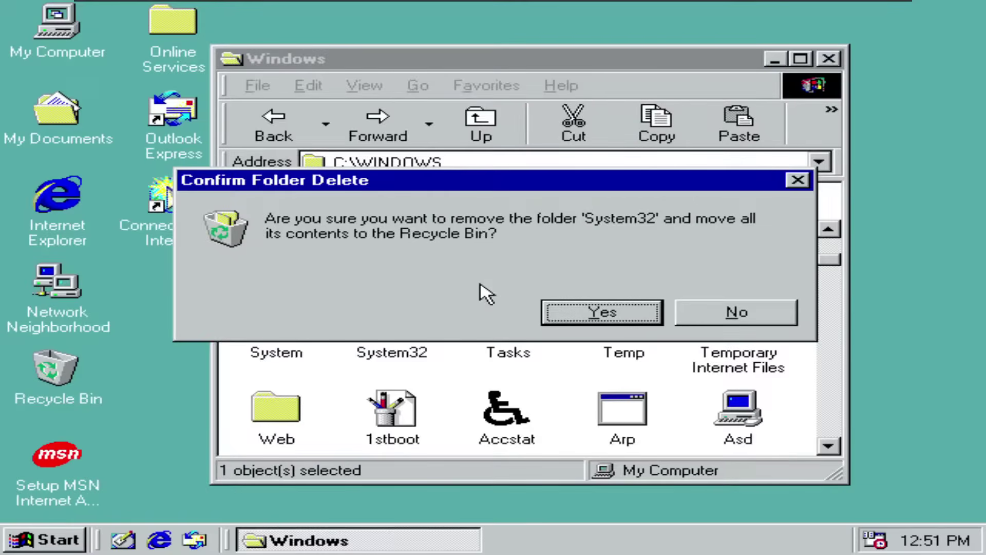
left_click(619, 310)
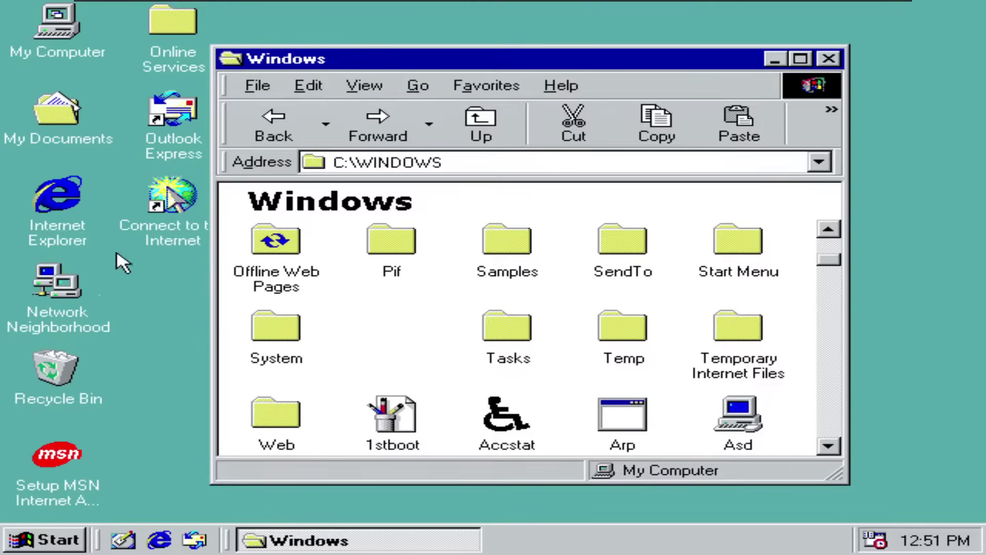
Empty the Recycle Bin to permanently remove System32, and close the Windows folder window
right_click(68, 368)
left_click(194, 418)
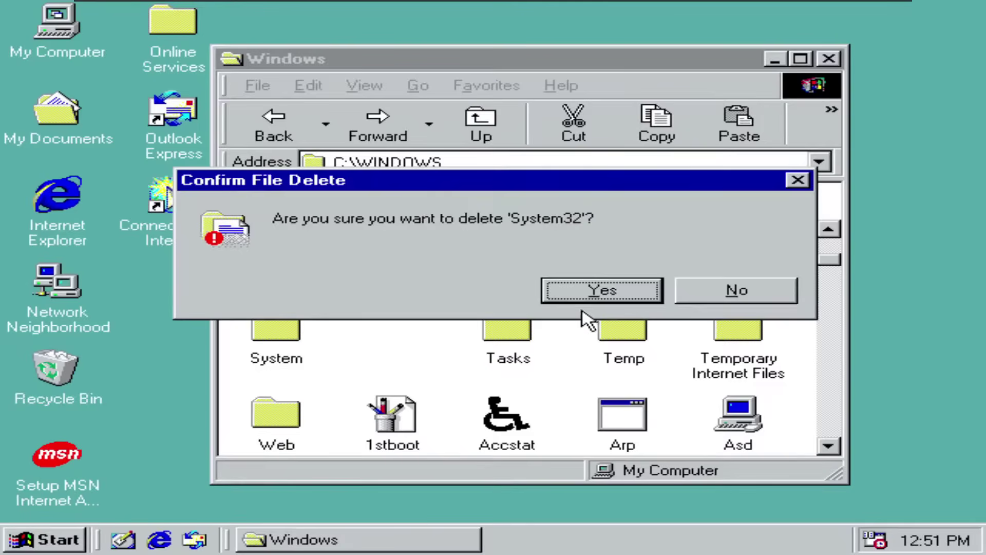
left_click(611, 289)
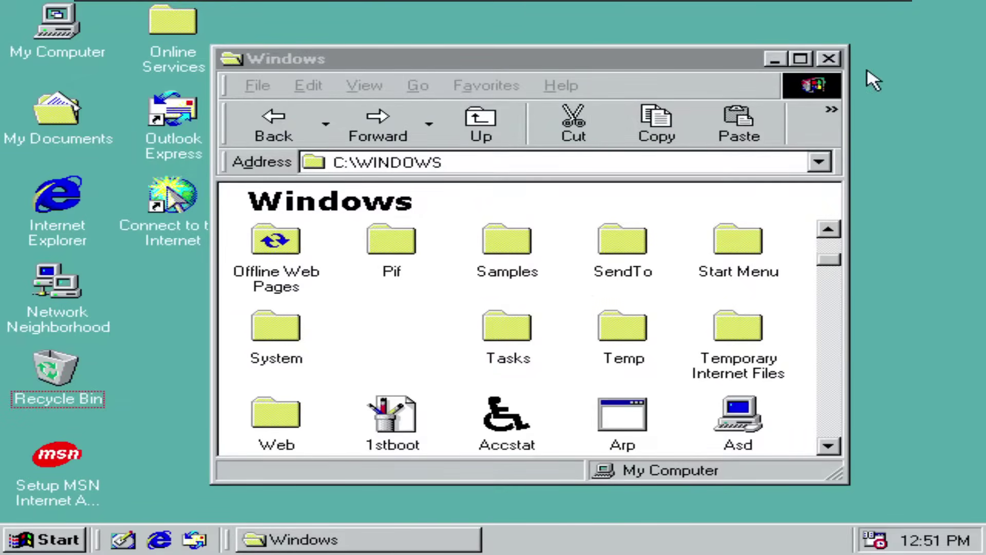
left_click(829, 59)
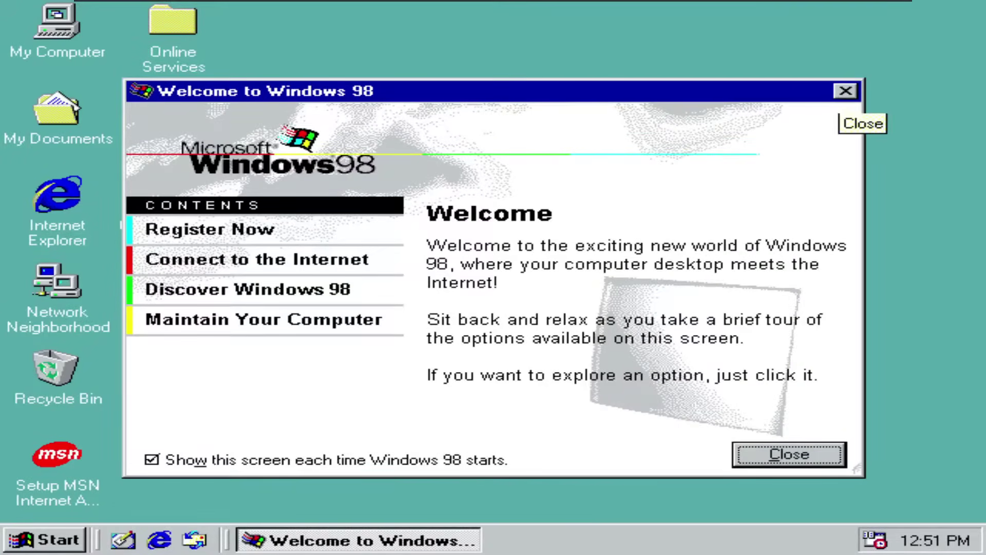
Dismiss the Windows 98 welcome screen and show the files of the WINDOWS folder on drive C
left_click(845, 92)
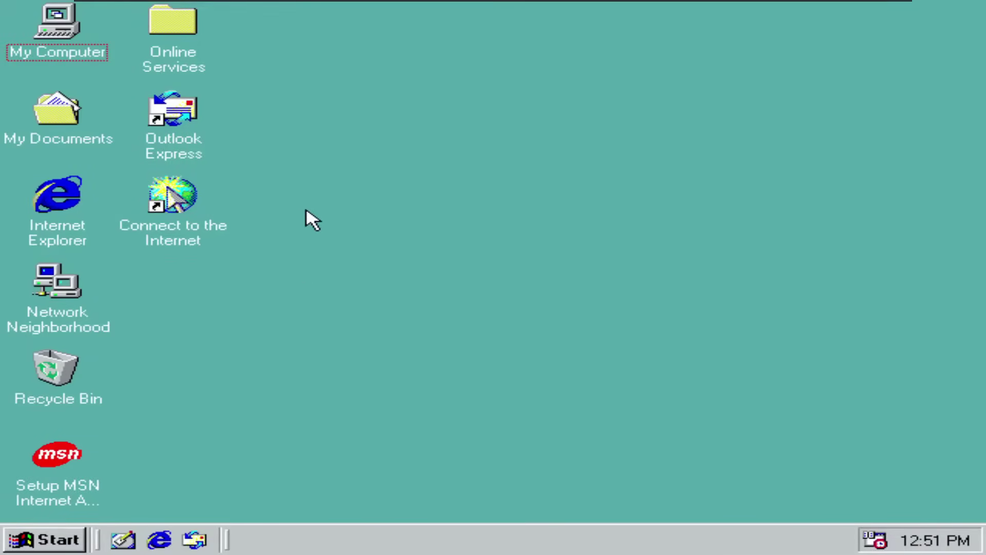
key("Return")
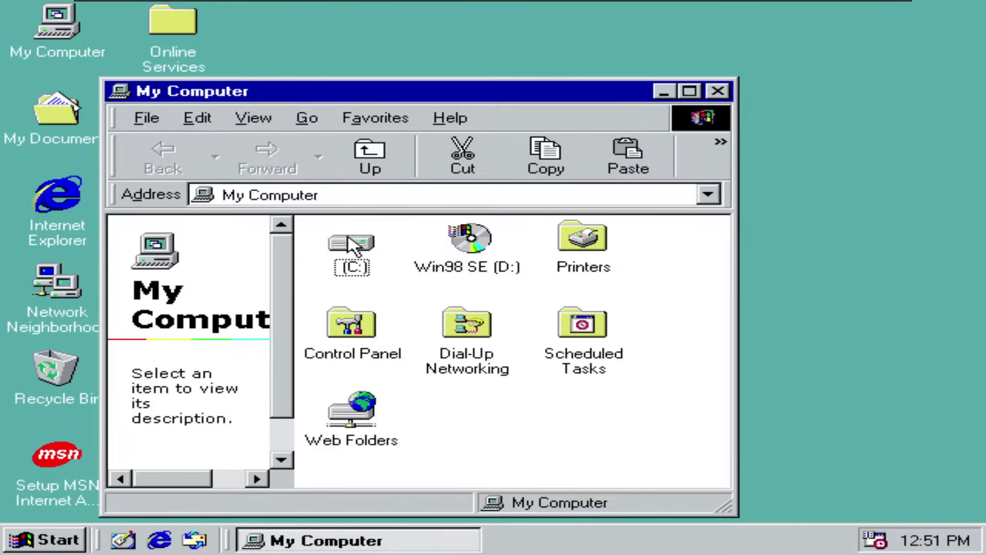
double_click(353, 242)
double_click(574, 252)
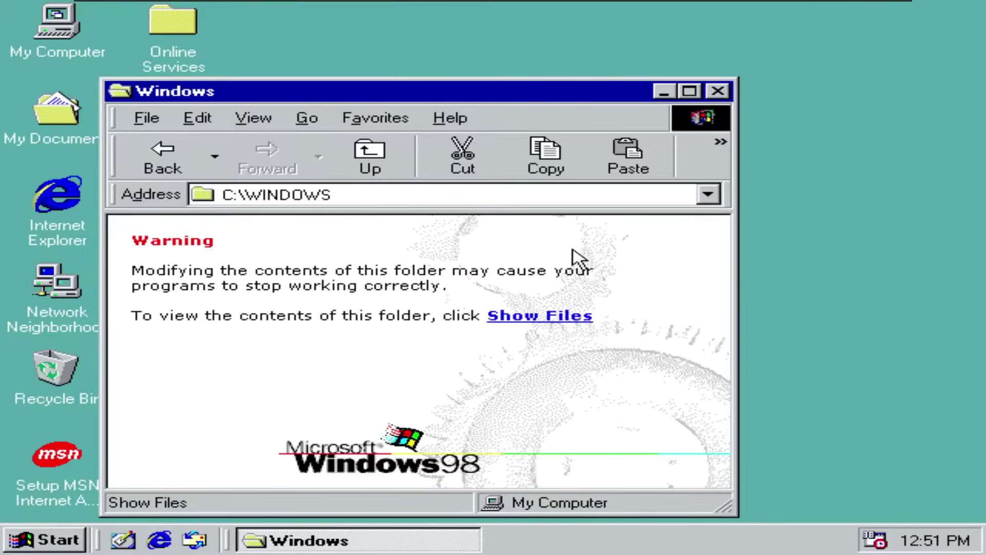
left_click(488, 315)
Try to delete the System folder inside C:\WINDOWS, and open that folder with its files shown
scroll(494, 352, "down", 3)
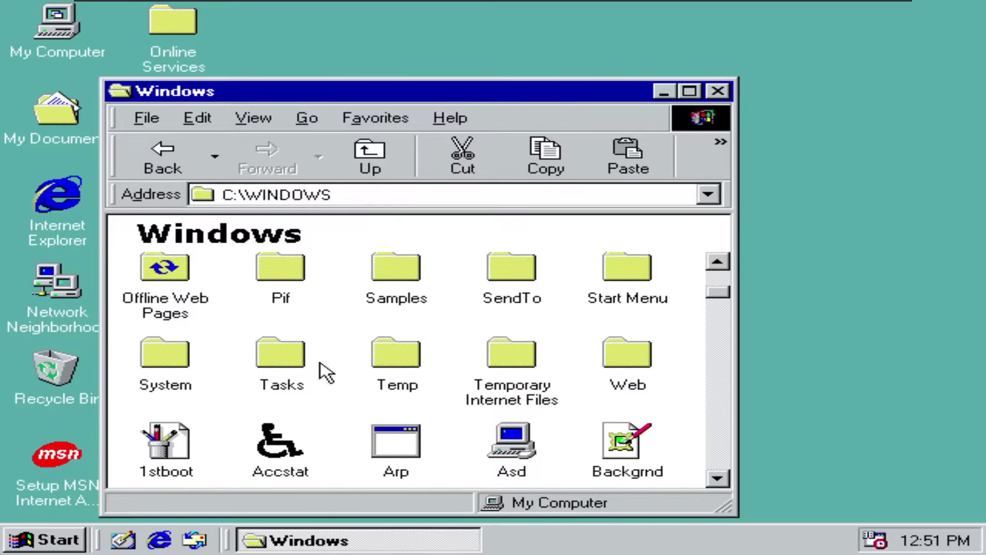
right_click(178, 364)
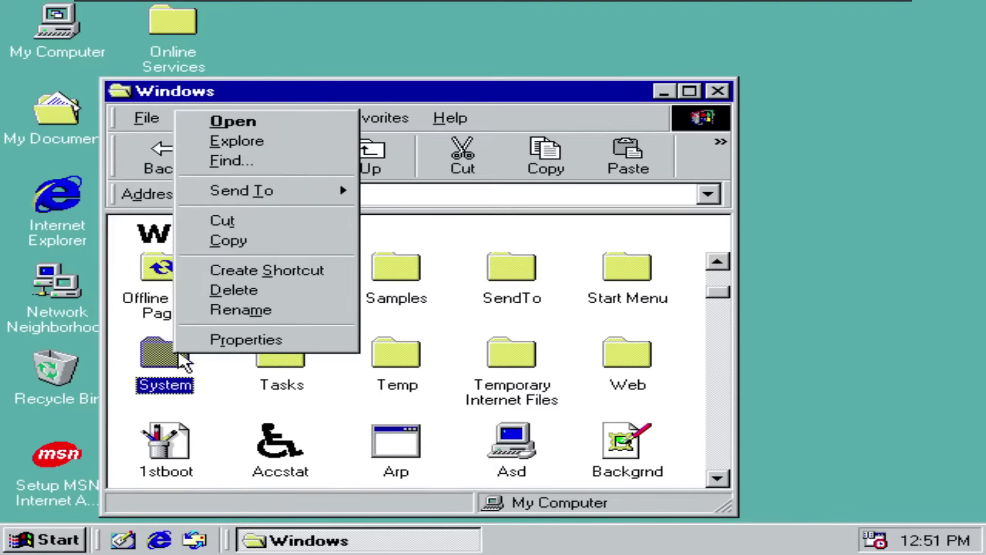
left_click(248, 291)
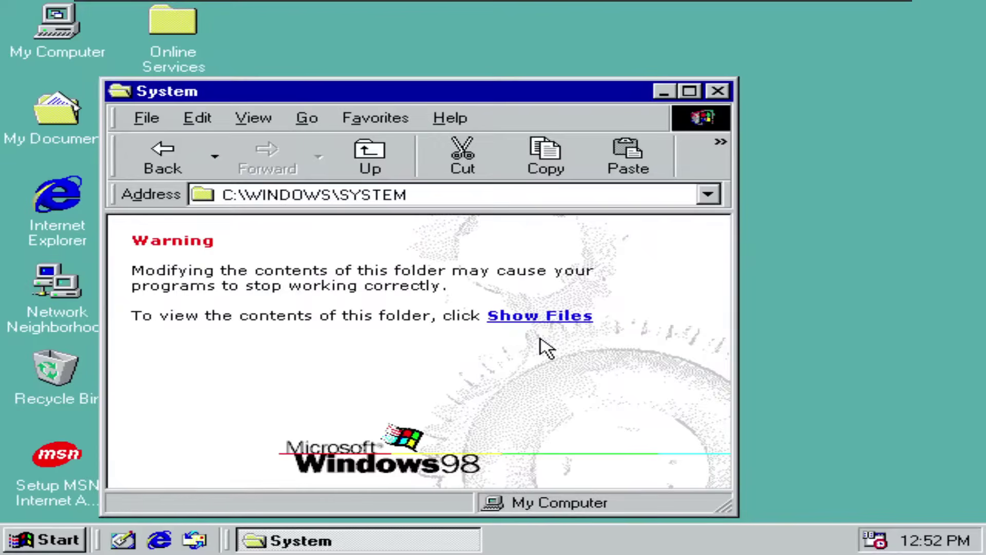
left_click(529, 316)
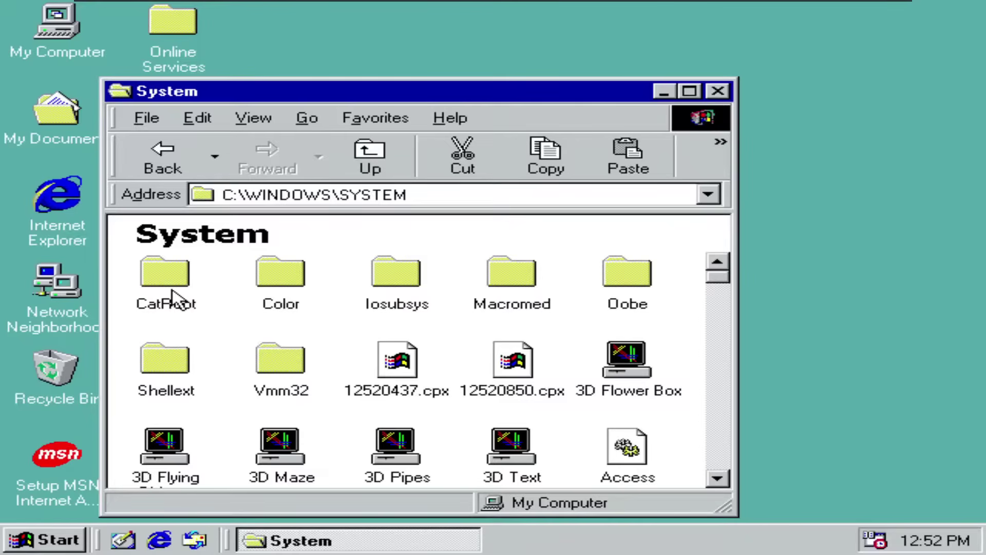
Delete all items in C:\WINDOWS\SYSTEM, agreeing to the removal of every program file, and look through the remaining files
key("ctrl+a")
right_click(391, 268)
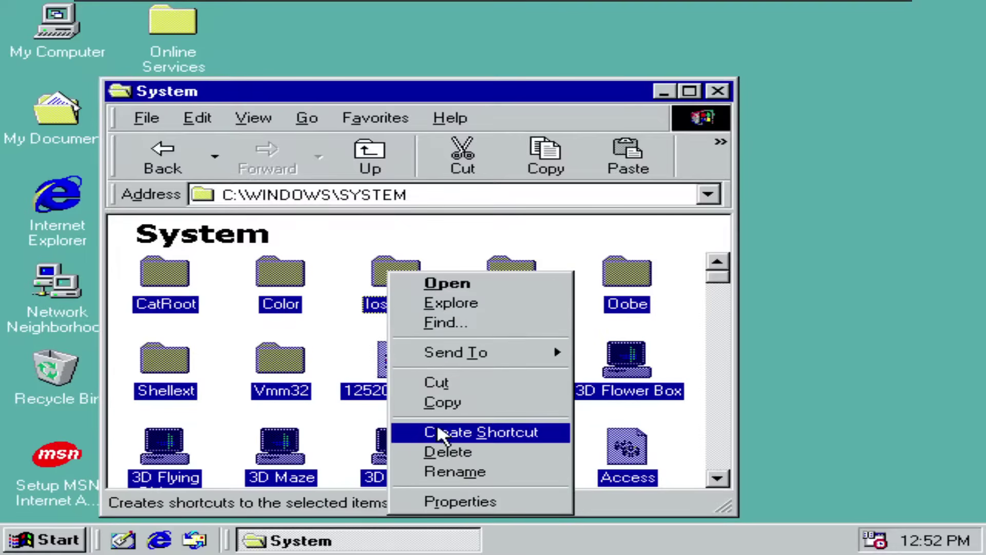
left_click(442, 454)
left_click(606, 309)
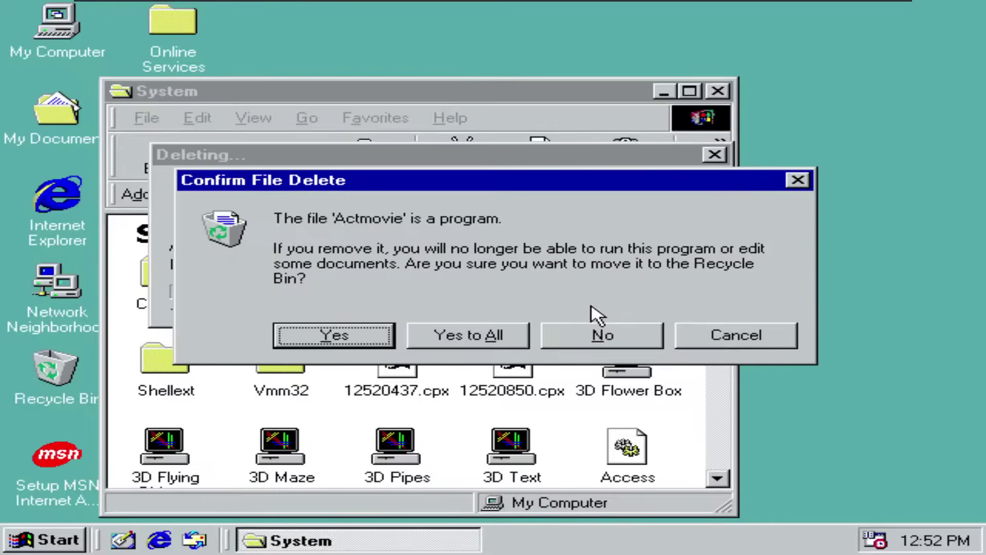
left_click(451, 339)
left_click(452, 339)
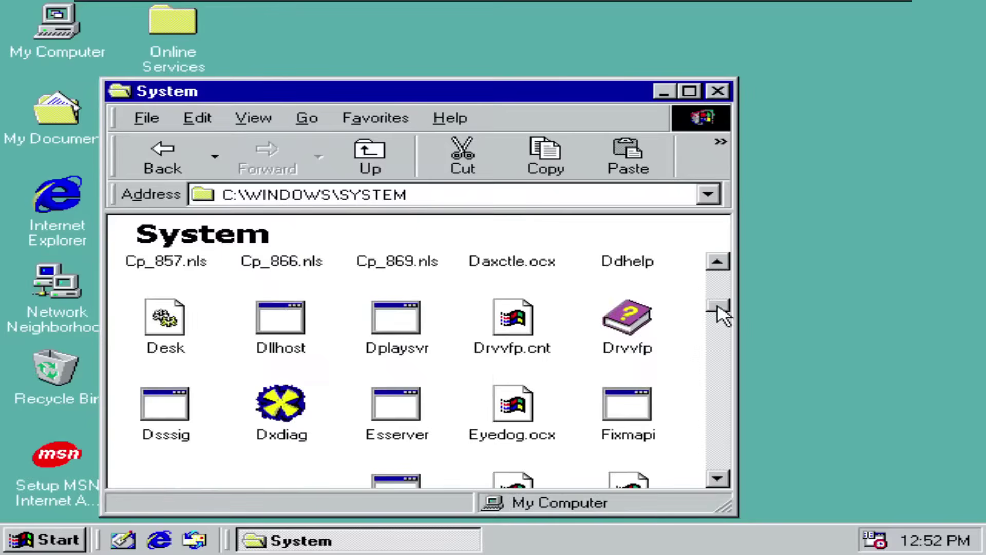
scroll(715, 315, "down", 10)
scroll(667, 471, "down", 15)
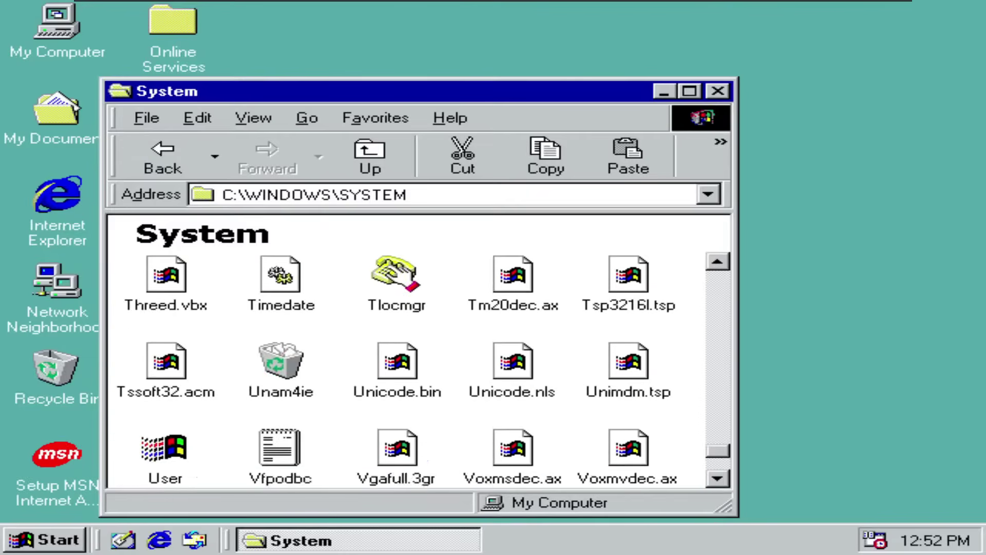
scroll(667, 471, "up", 15)
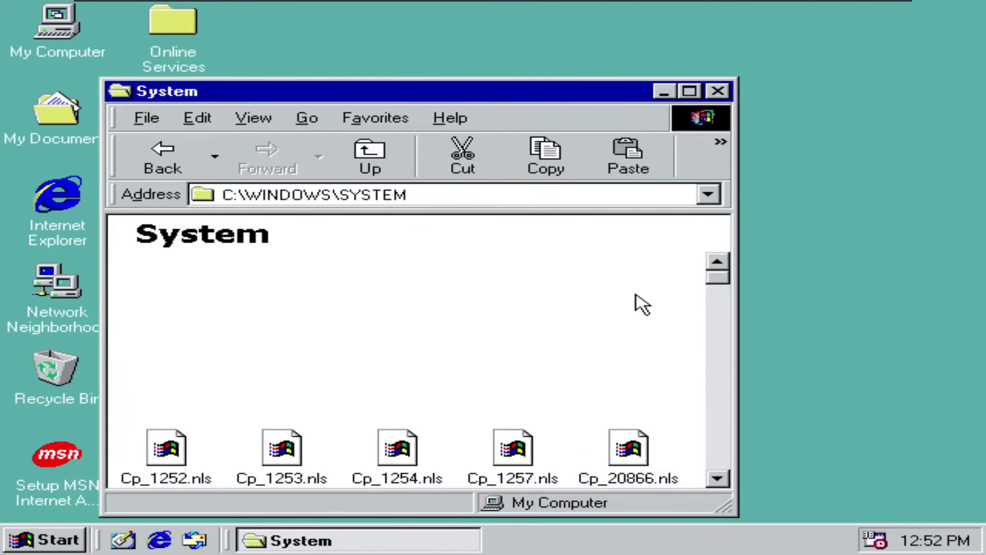
Close the System folder window and empty the Recycle Bin
left_click(718, 91)
left_click(47, 381)
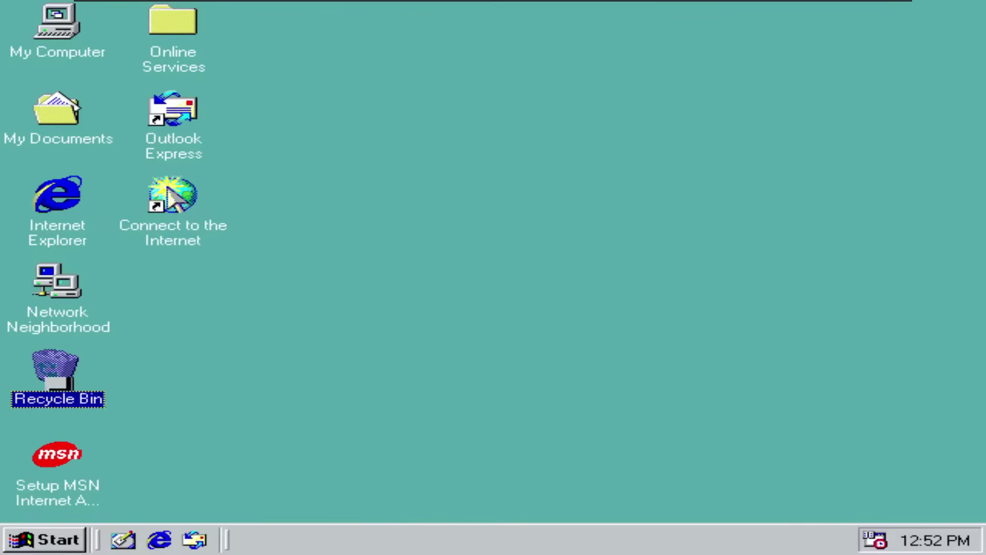
right_click(71, 378)
left_click(91, 438)
left_click(616, 319)
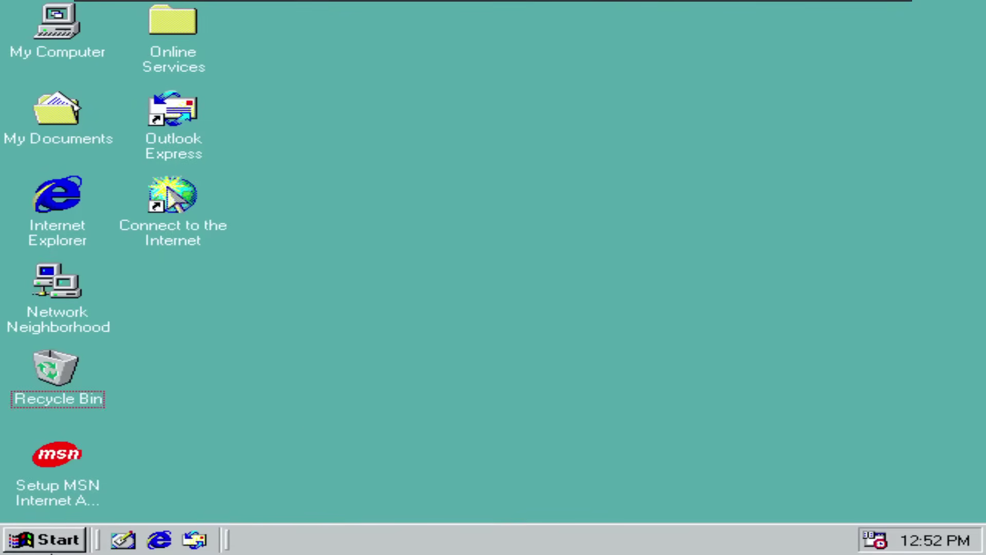
Restart Windows 98
left_click(54, 545)
left_click(125, 516)
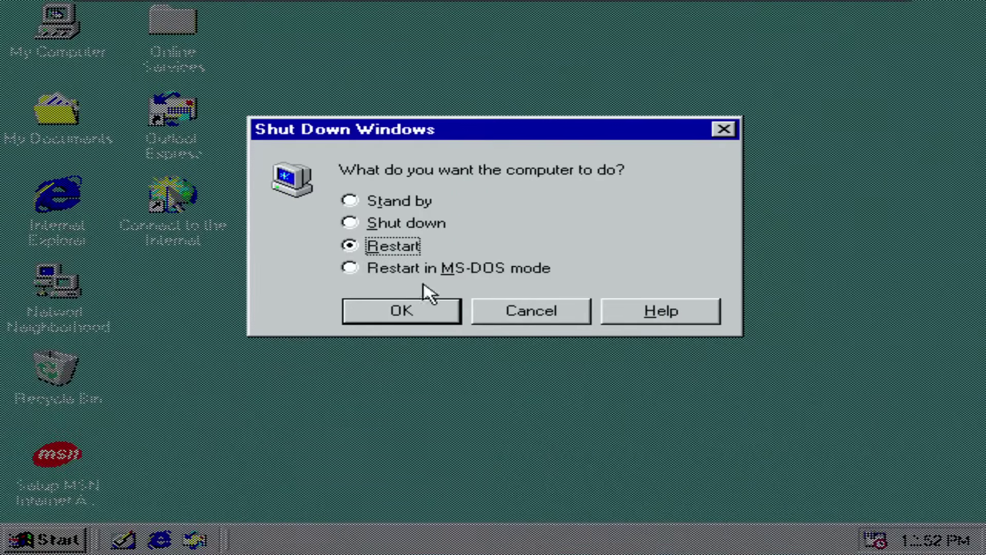
left_click(418, 311)
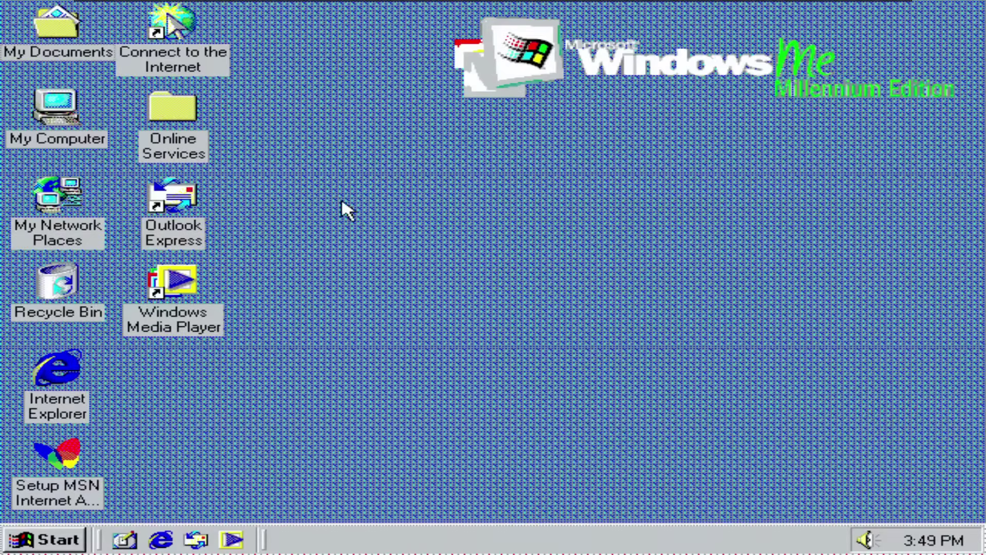
On the Windows Me desktop, open the WINME (C:) drive from My Computer in a maximized window
left_click(15, 549)
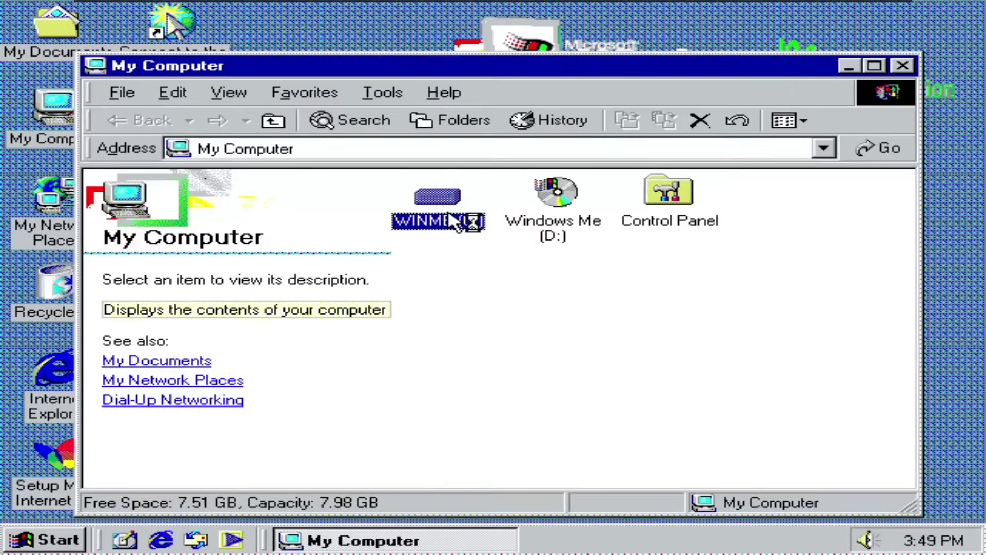
double_click(445, 219)
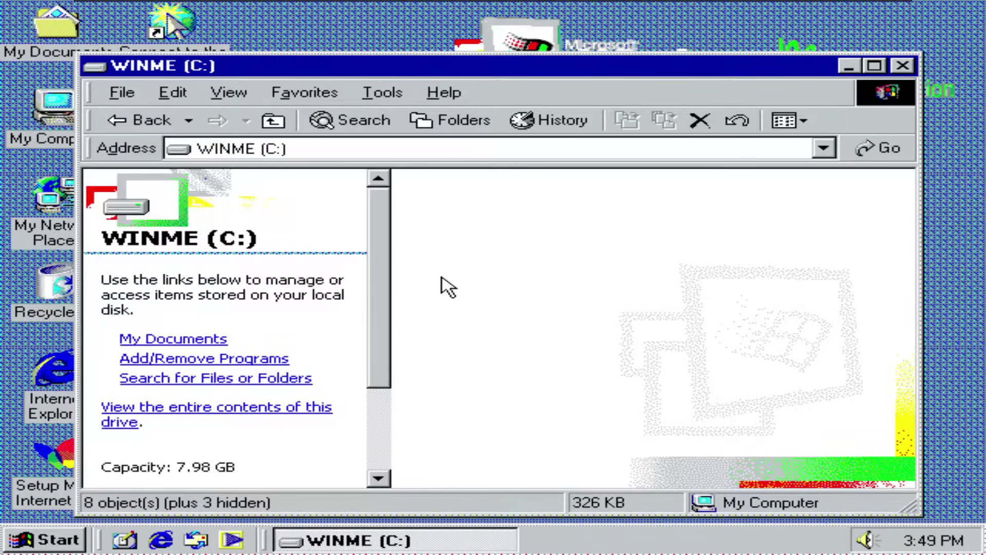
left_click(875, 65)
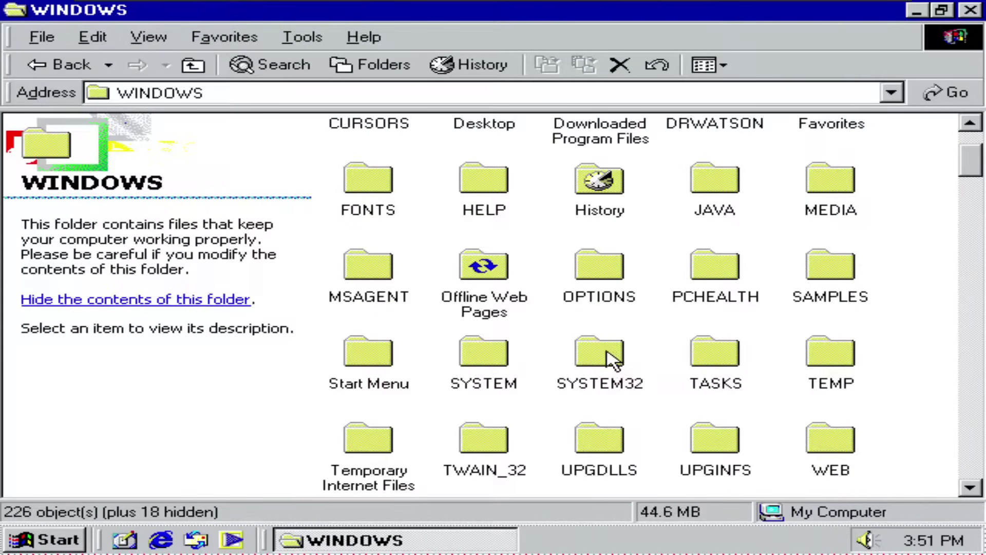
Inspect the SYSTEM32 folder and its DRIVERS subfolder, and return to the WINDOWS folder
double_click(612, 358)
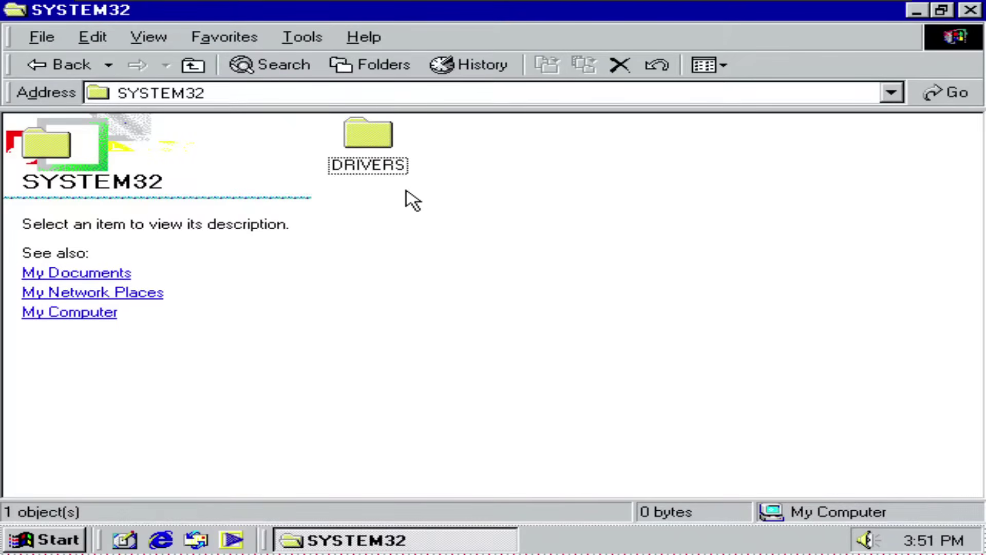
double_click(395, 147)
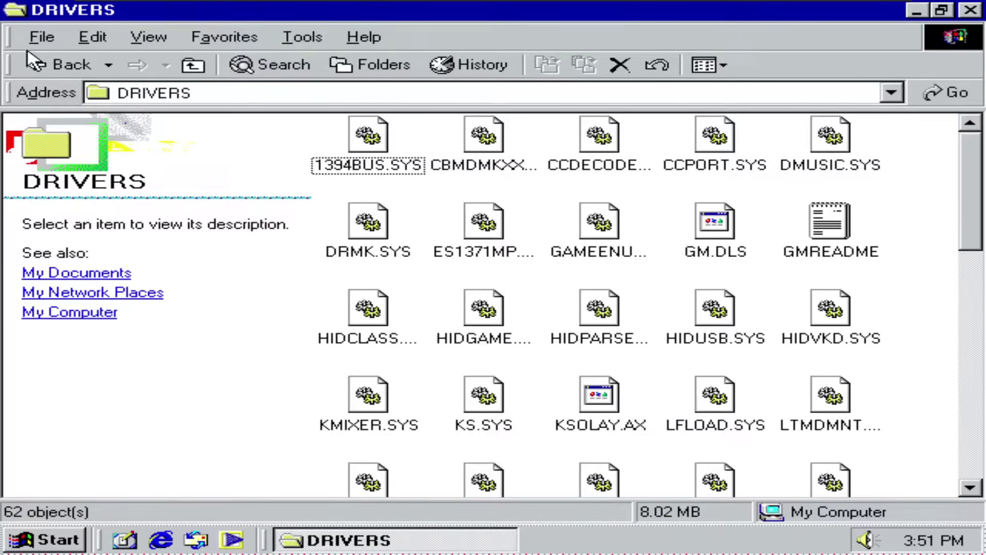
left_click(54, 65)
left_click(62, 65)
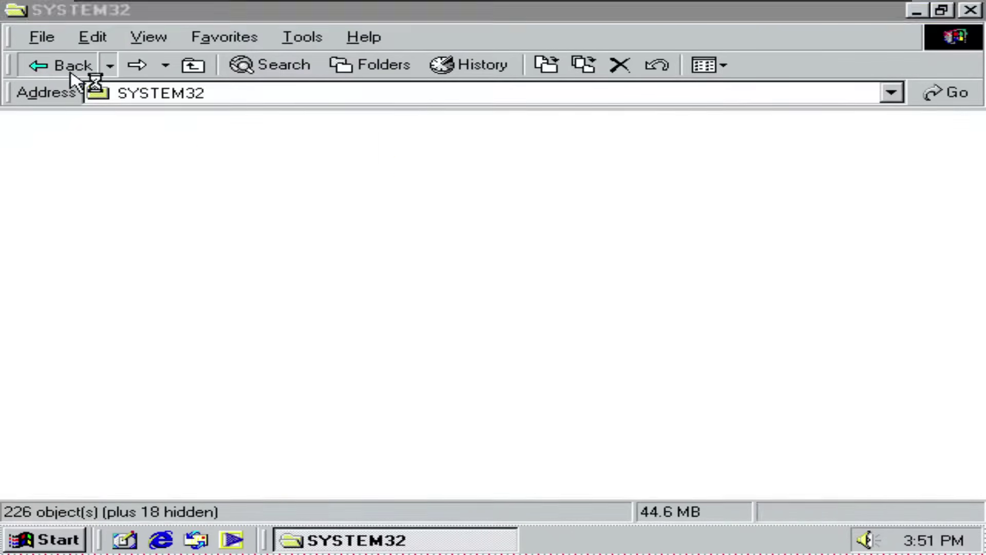
scroll(627, 285, "up", 2)
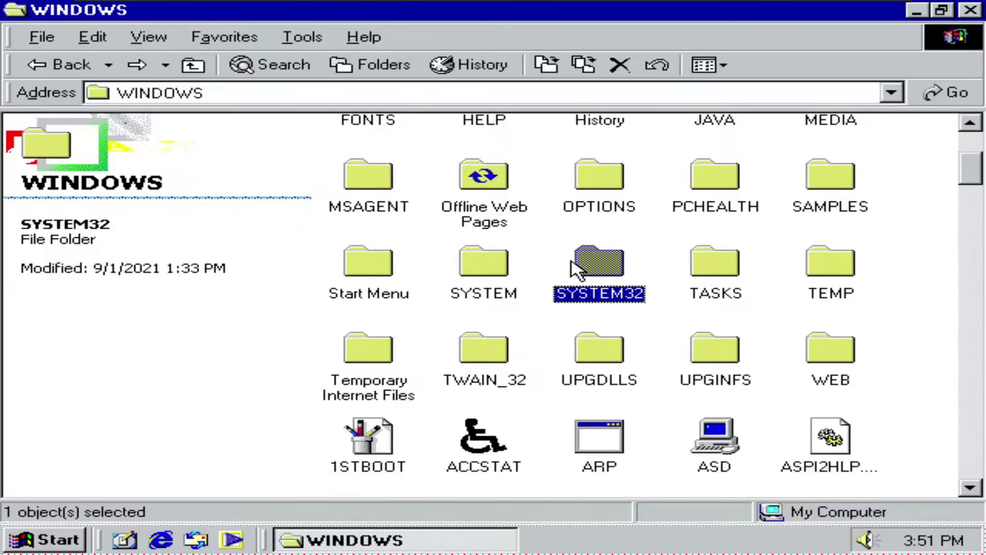
Try to delete the SYSTEM32 folder from the WINDOWS folder
right_click(591, 263)
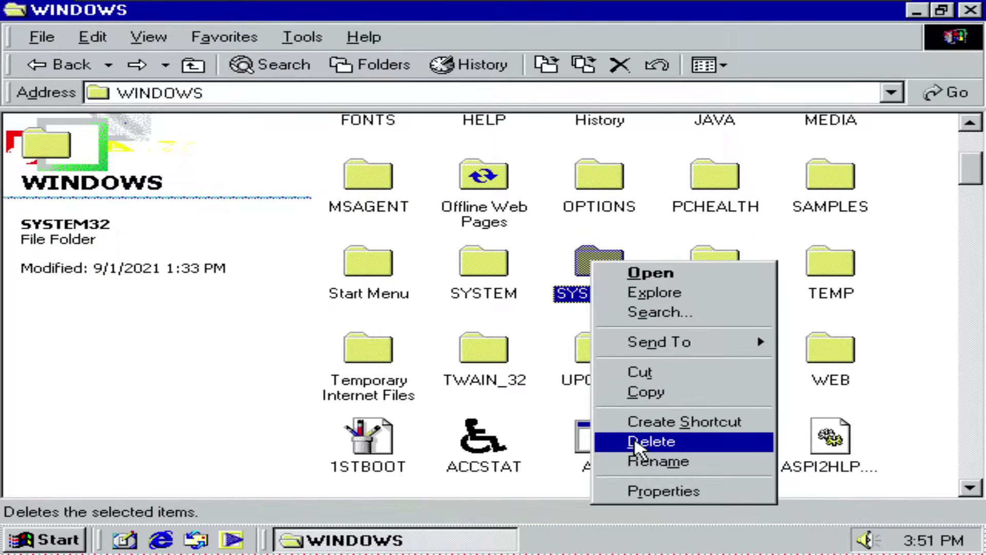
left_click(640, 443)
left_click(551, 314)
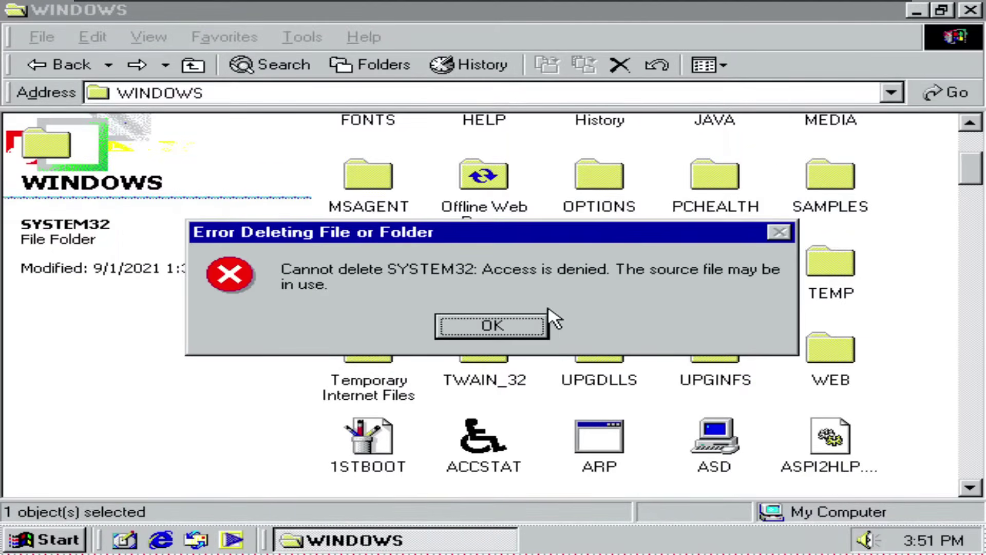
left_click(504, 325)
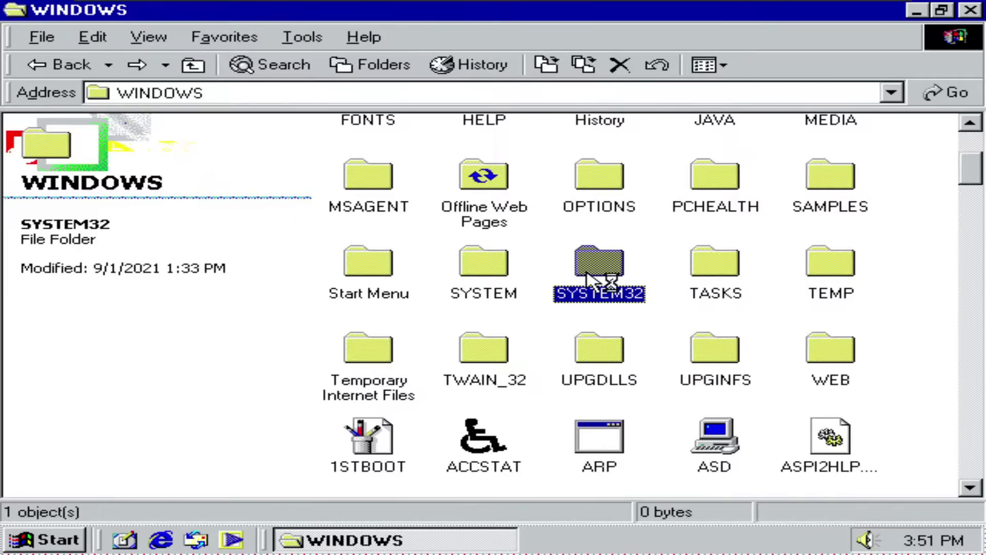
Open the DRIVERS folder inside SYSTEM32 and delete all of its files
double_click(596, 275)
left_click(371, 149)
double_click(367, 136)
left_click(366, 154)
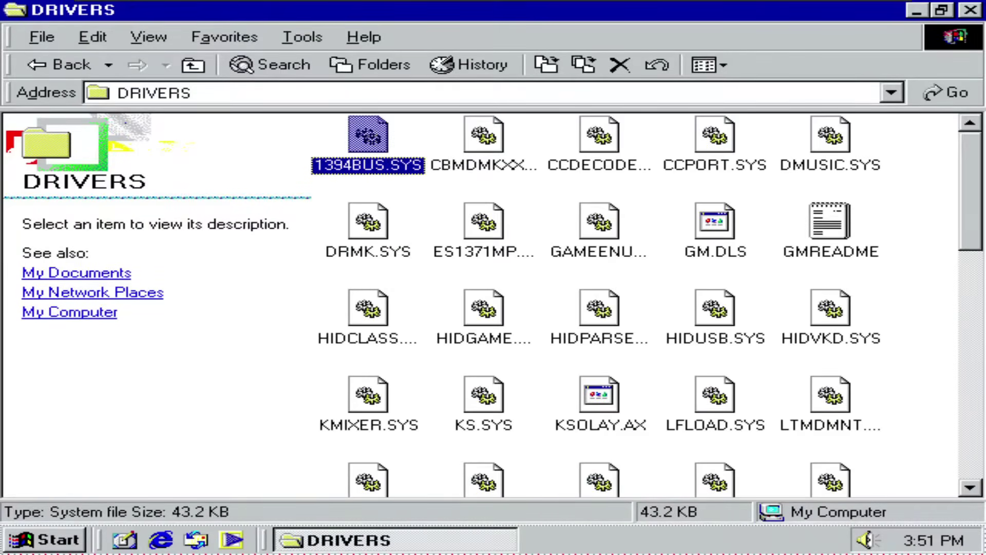
key("ctrl+a")
right_click(372, 161)
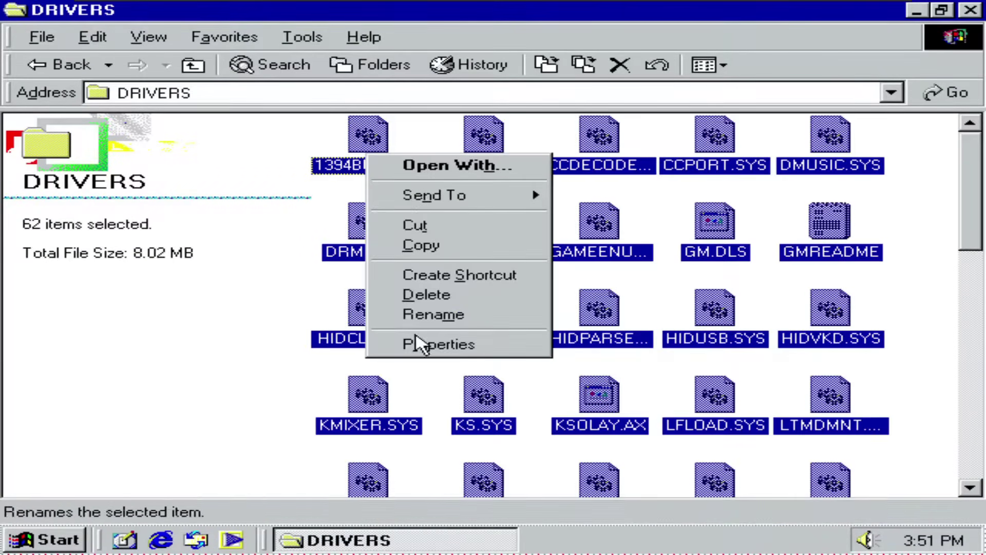
left_click(383, 294)
left_click(554, 310)
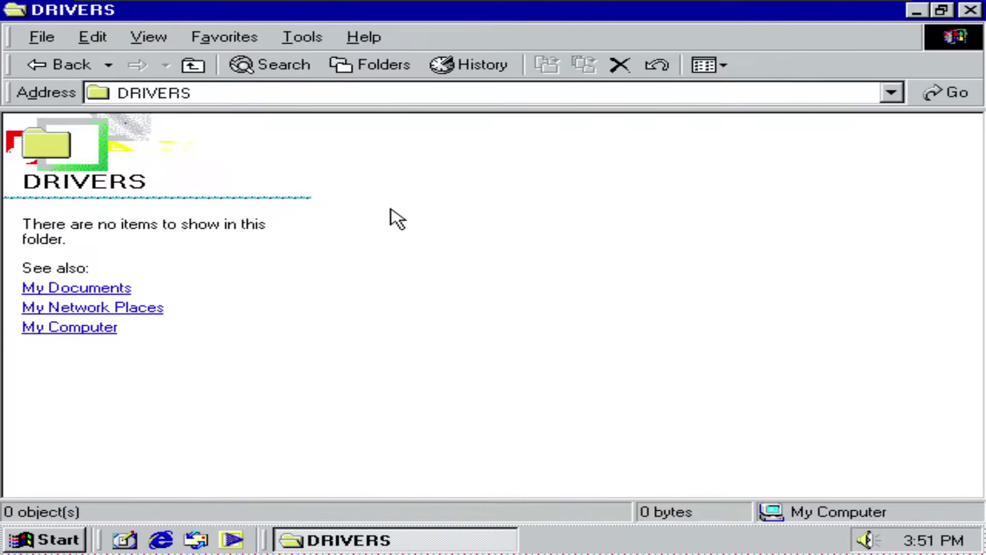
Close the DRIVERS folder window and empty the Recycle Bin
left_click(970, 10)
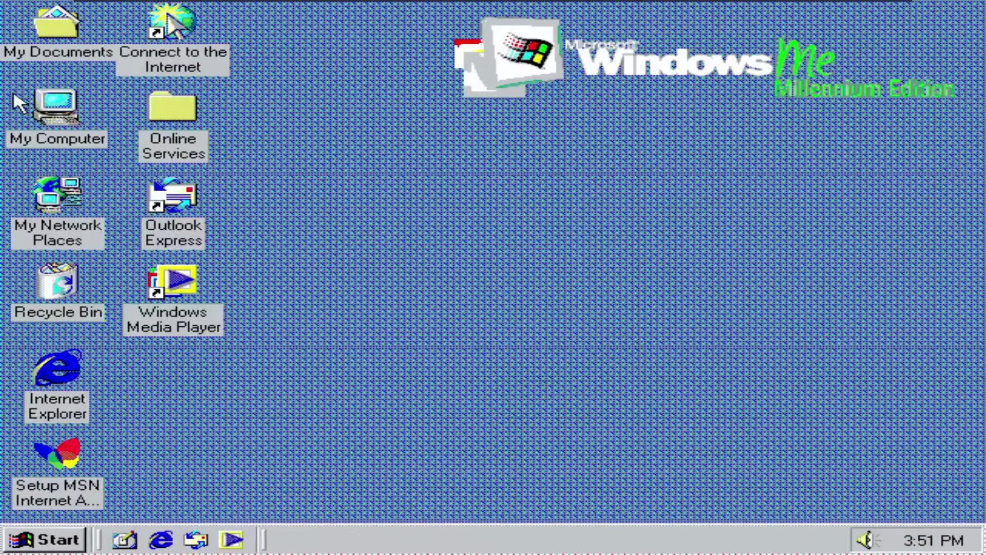
right_click(53, 280)
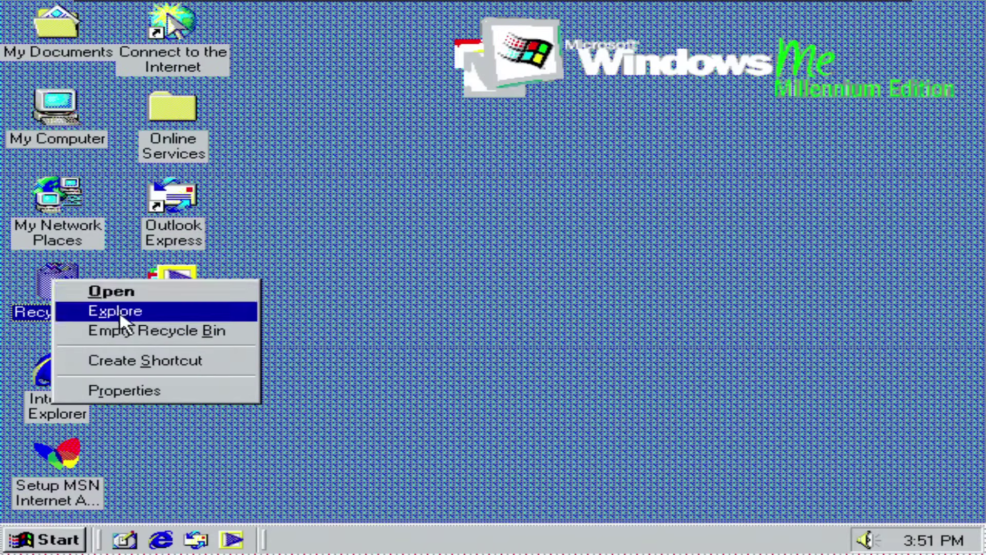
left_click(56, 292)
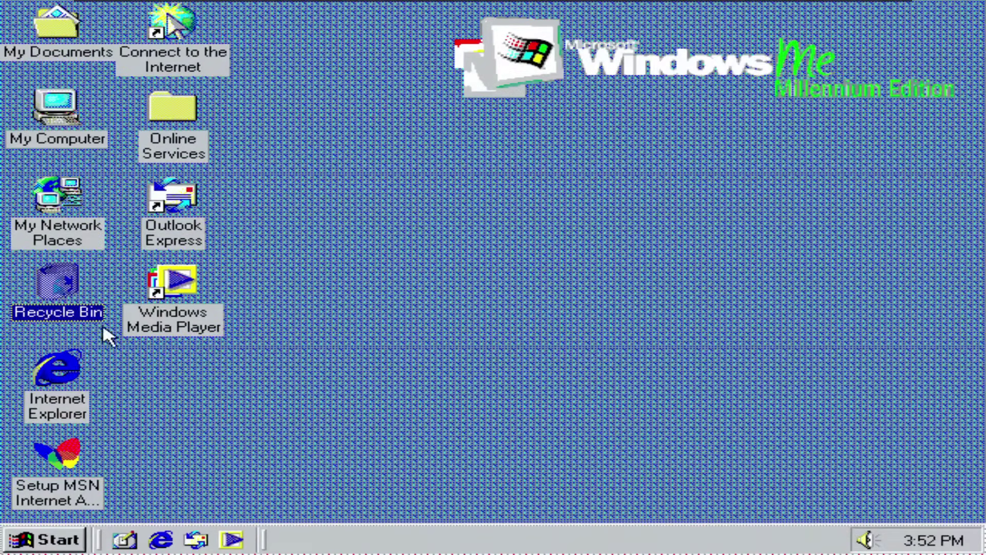
Restart Windows Me and return to its desktop
left_click(234, 385)
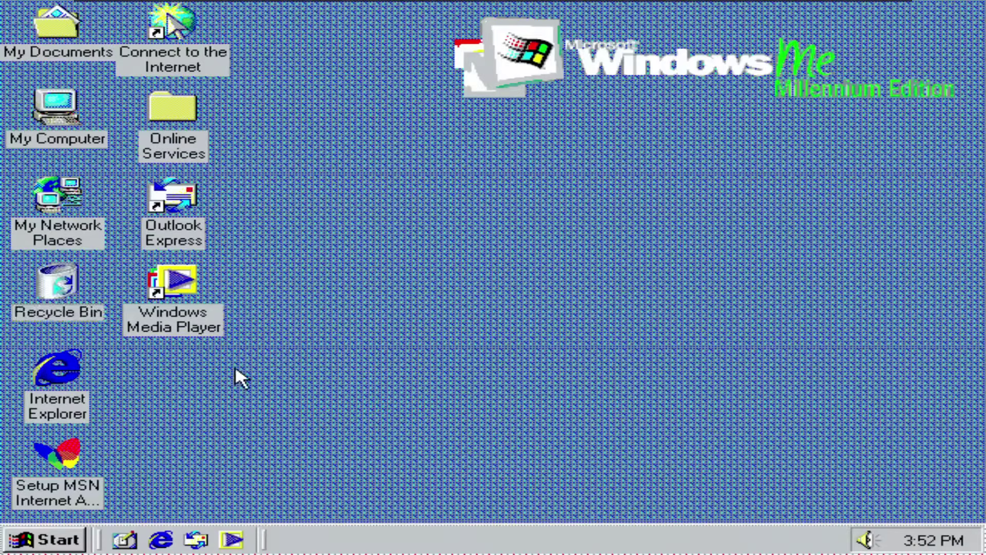
left_click(31, 538)
left_click(121, 507)
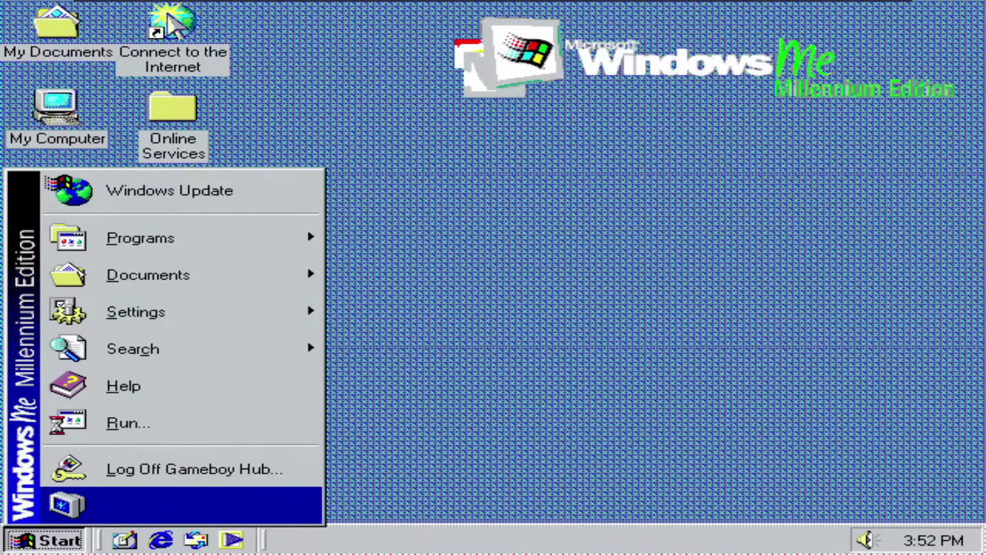
left_click(434, 226)
key("Escape")
key("Escape")
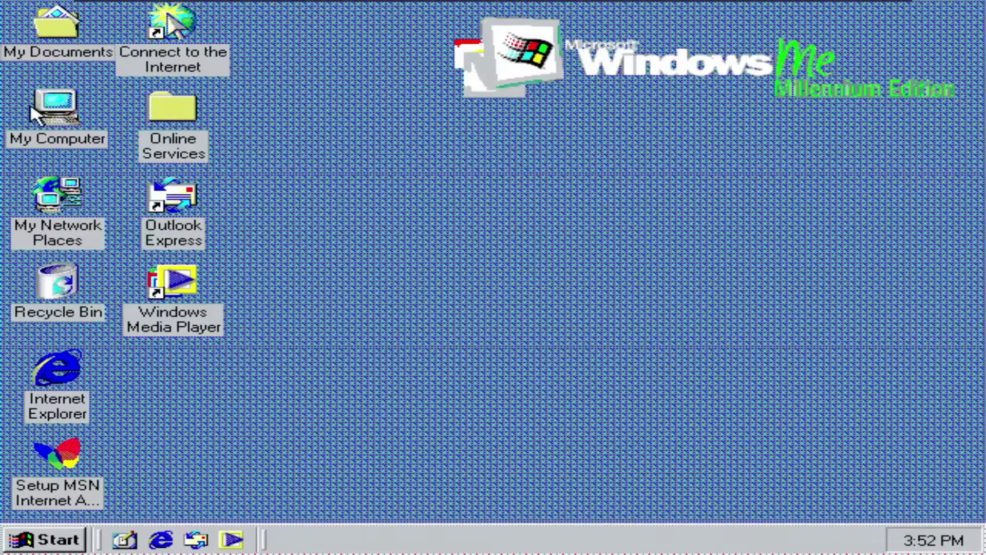
Open the DRIVERS folder inside SYSTEM32 in the WINDOWS folder on drive C and look through its files
double_click(61, 123)
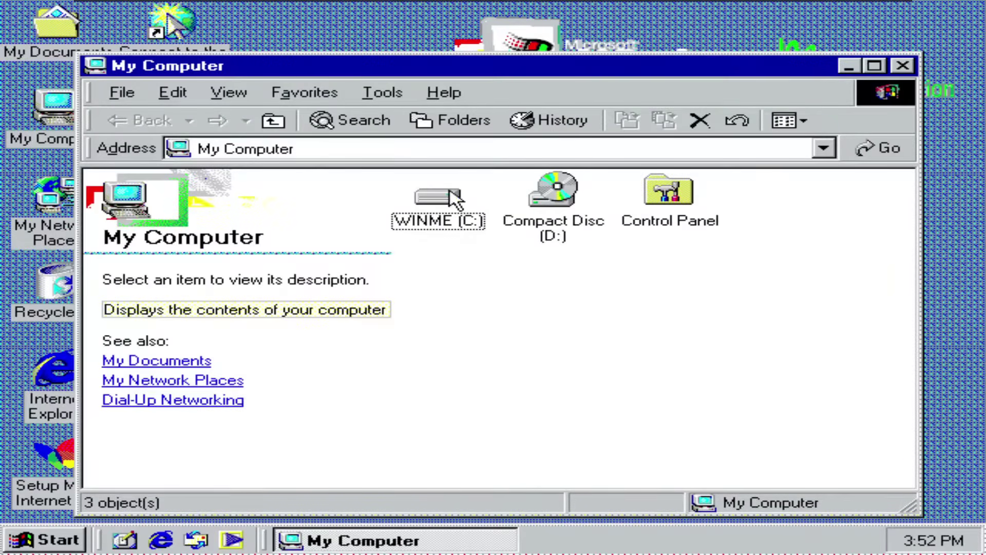
double_click(452, 197)
double_click(807, 177)
left_click(664, 211)
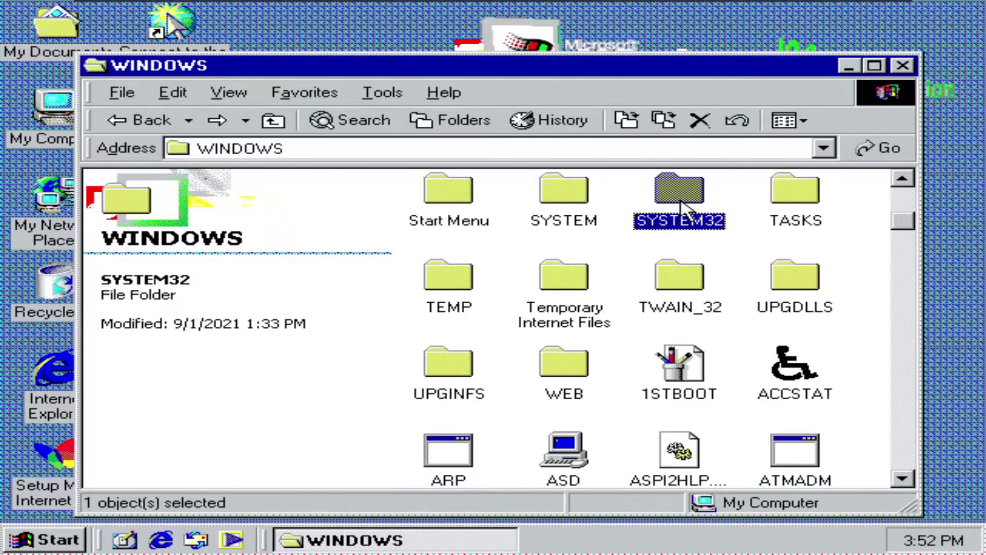
double_click(681, 205)
left_click(452, 205)
double_click(453, 206)
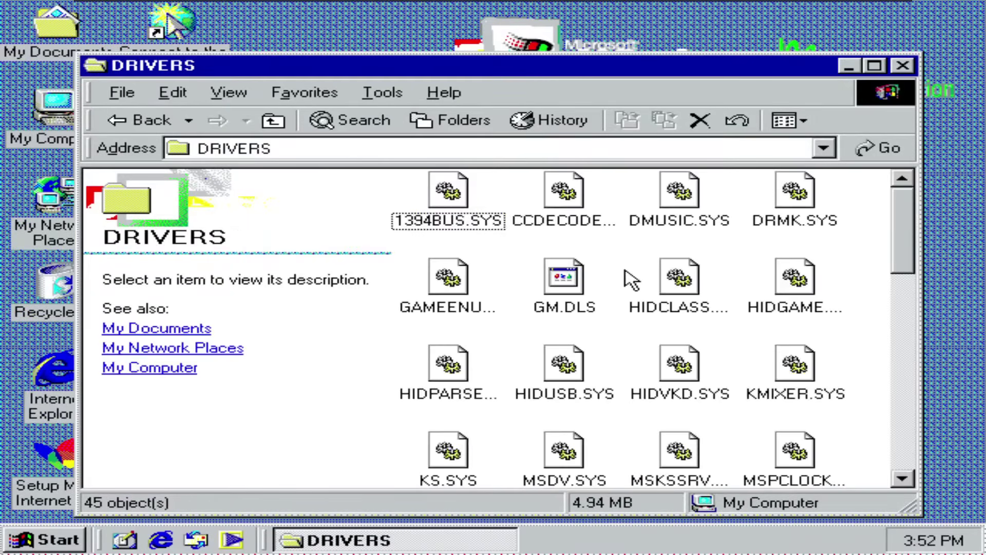
scroll(630, 279, "down", 10)
scroll(632, 330, "down", 2)
scroll(632, 330, "up", 15)
Return to the WINDOWS folder, open its SYSTEM folder and show the folder's entire contents
double_click(129, 121)
double_click(568, 208)
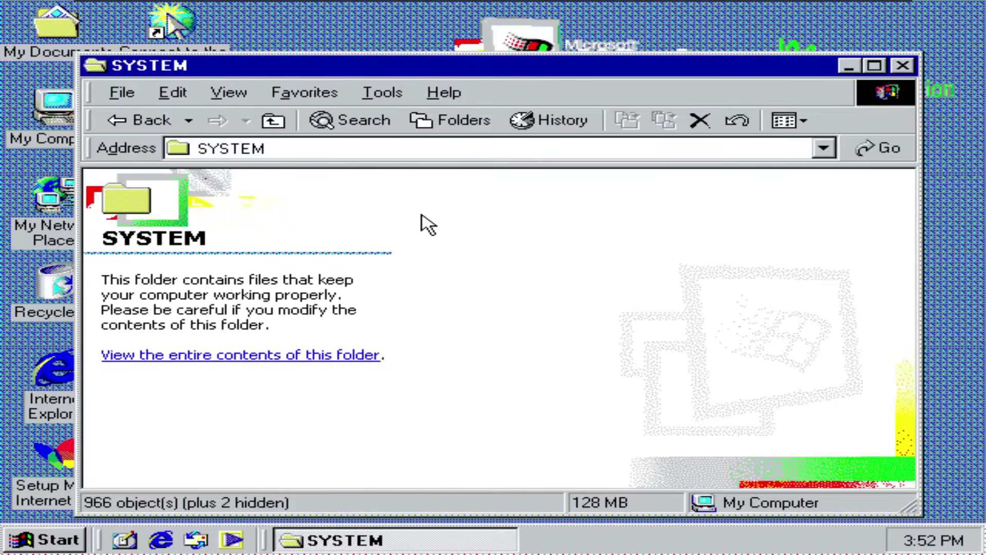
left_click(309, 355)
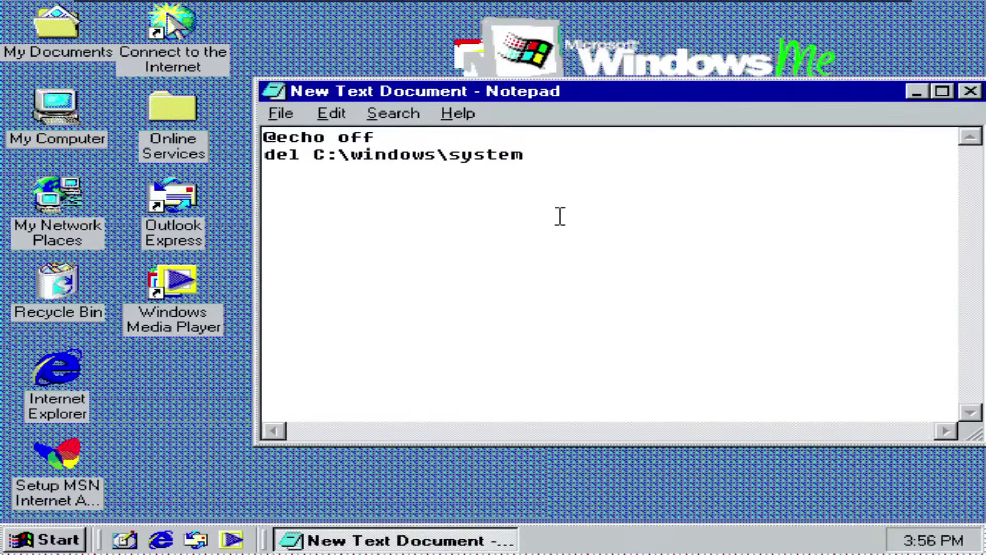
Save the script that deletes C:\windows\system, and run the del batch file in New Folder, confirming deletion of all files
left_click(283, 115)
left_click(333, 197)
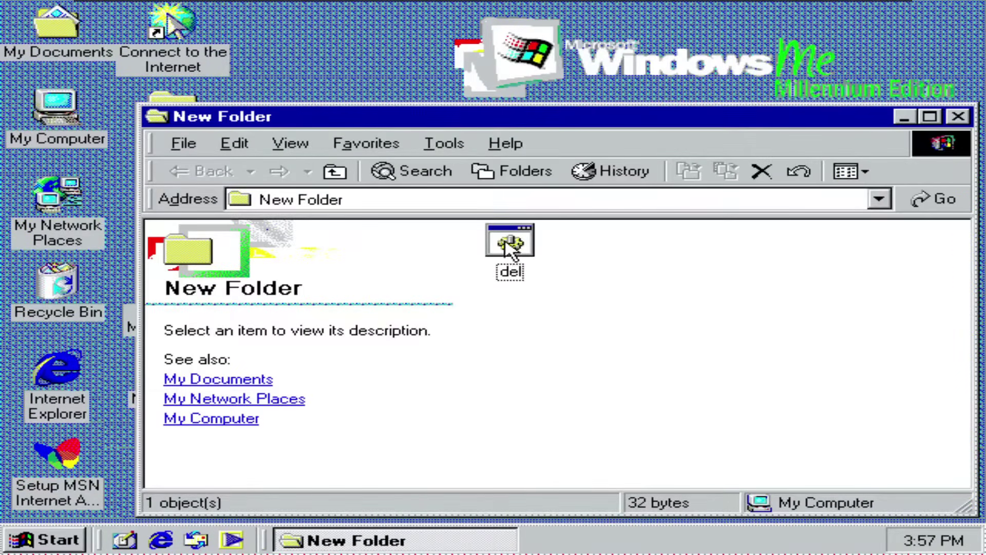
double_click(510, 246)
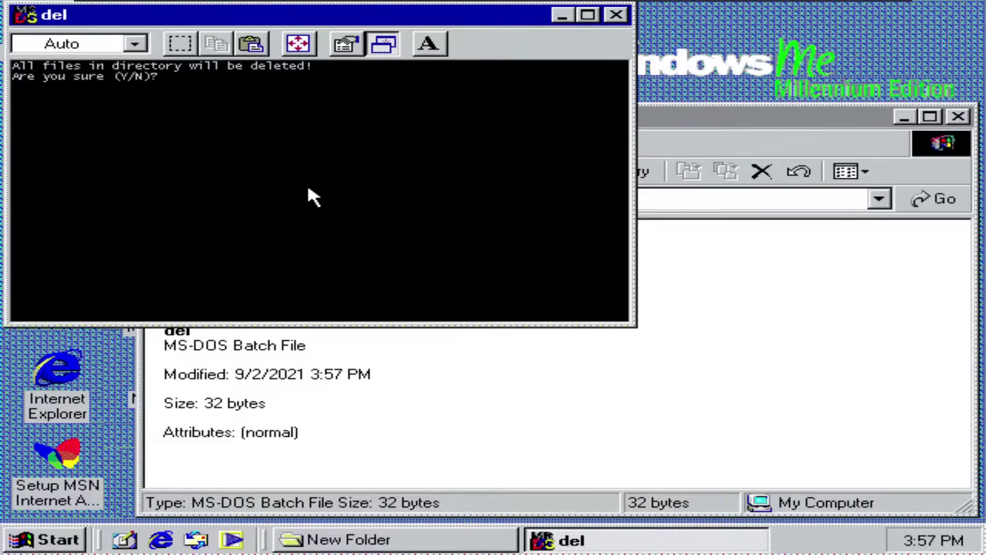
type("y")
key("Return")
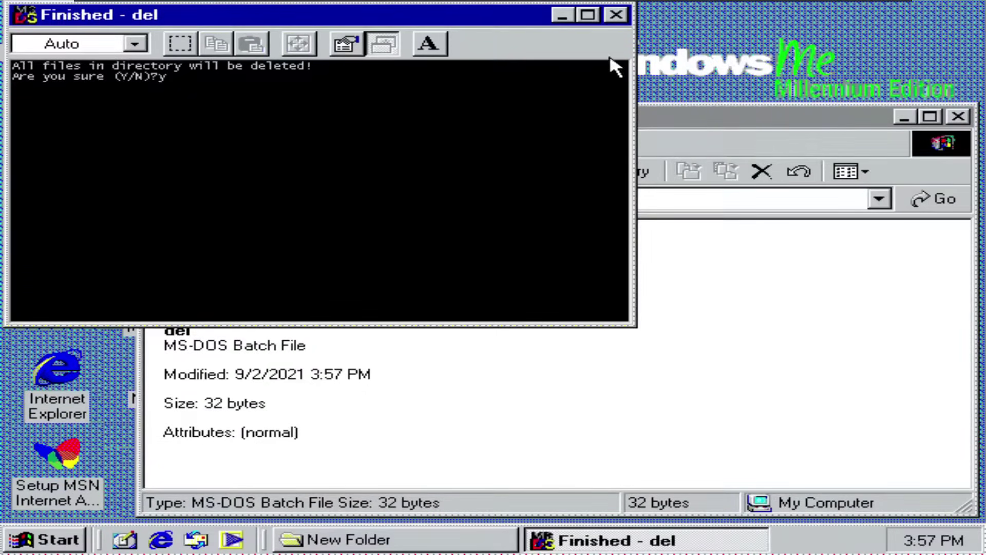
left_click(616, 14)
left_click(968, 117)
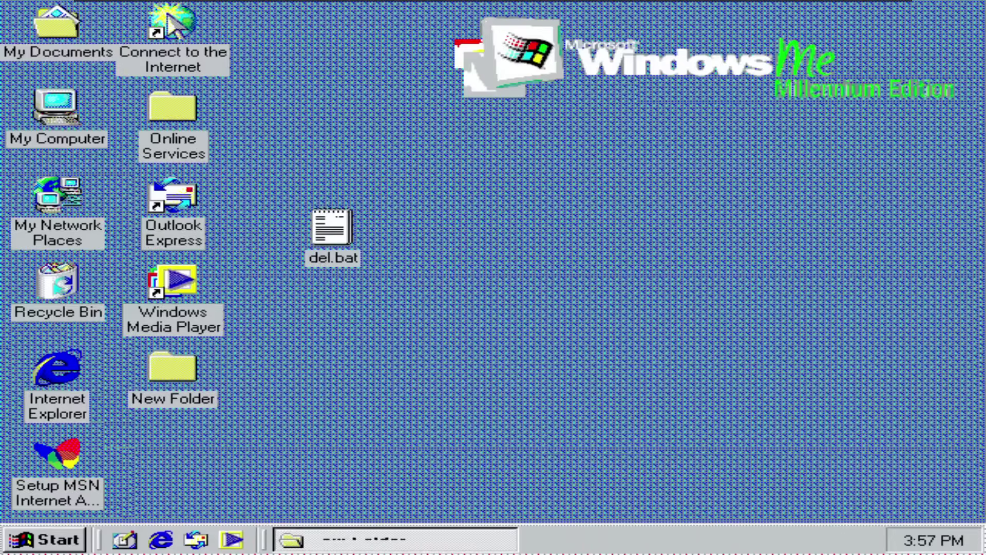
Open the WINME (C:) drive to check its contents and close the window
double_click(74, 113)
double_click(434, 203)
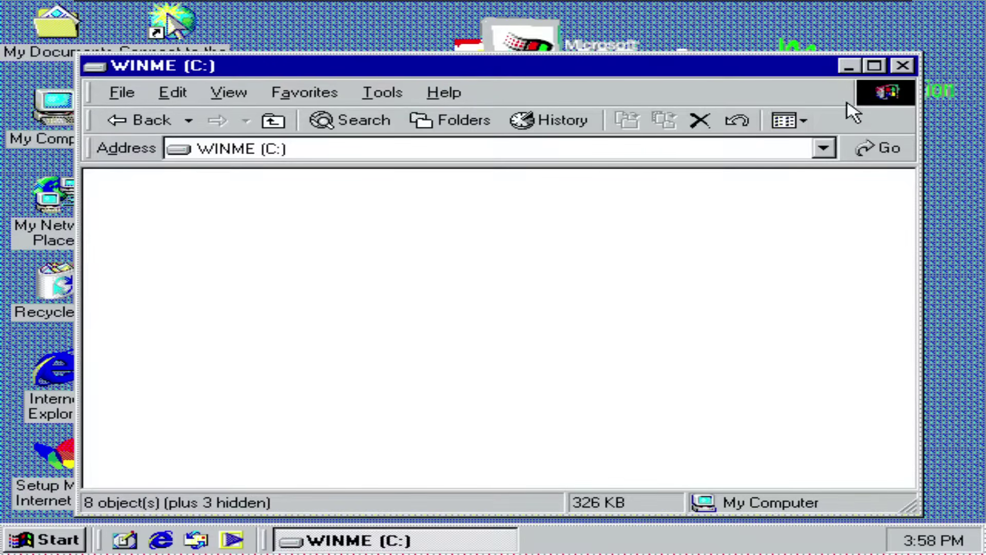
left_click(903, 66)
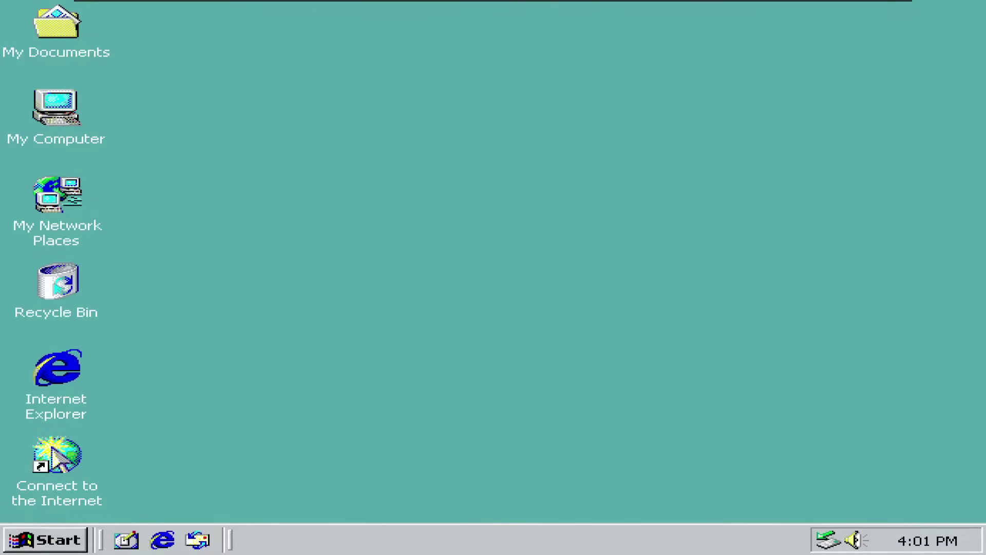
left_click_drag(184, 46, 882, 482)
key("ctrl+alt")
left_click(455, 265)
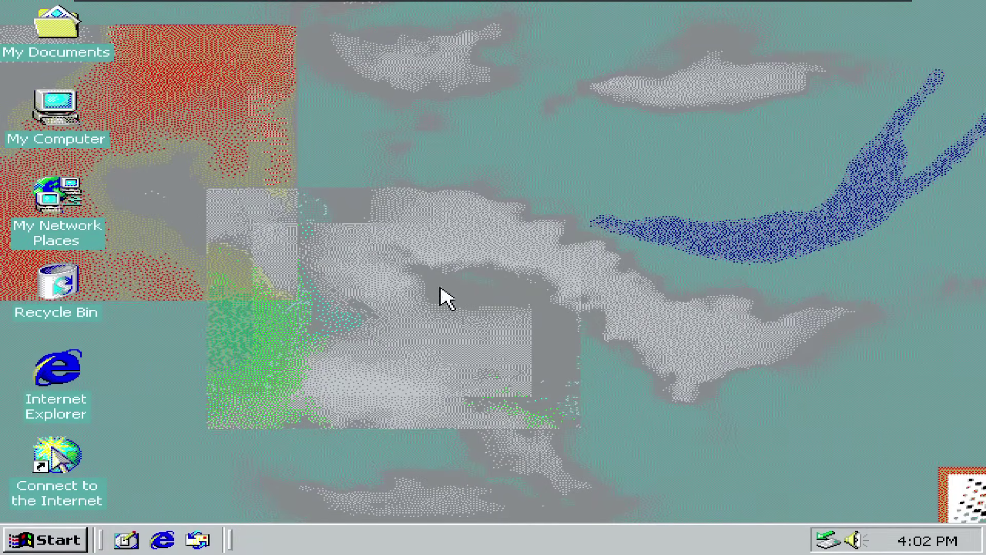
left_click(47, 541)
mouse_move(170, 280)
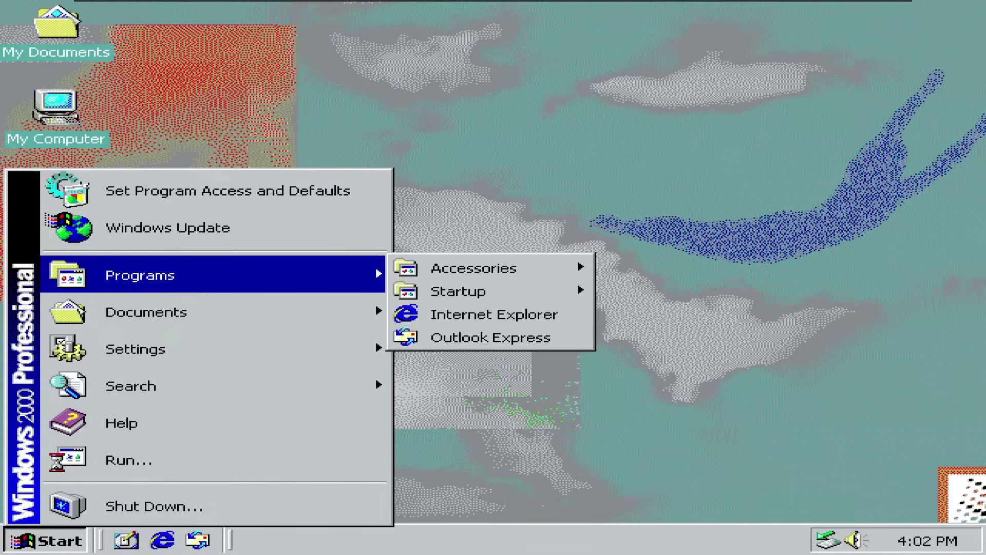
left_click(494, 165)
Show and look through the files of C:\WINNT\system32, and return to the WINNT folder
double_click(54, 108)
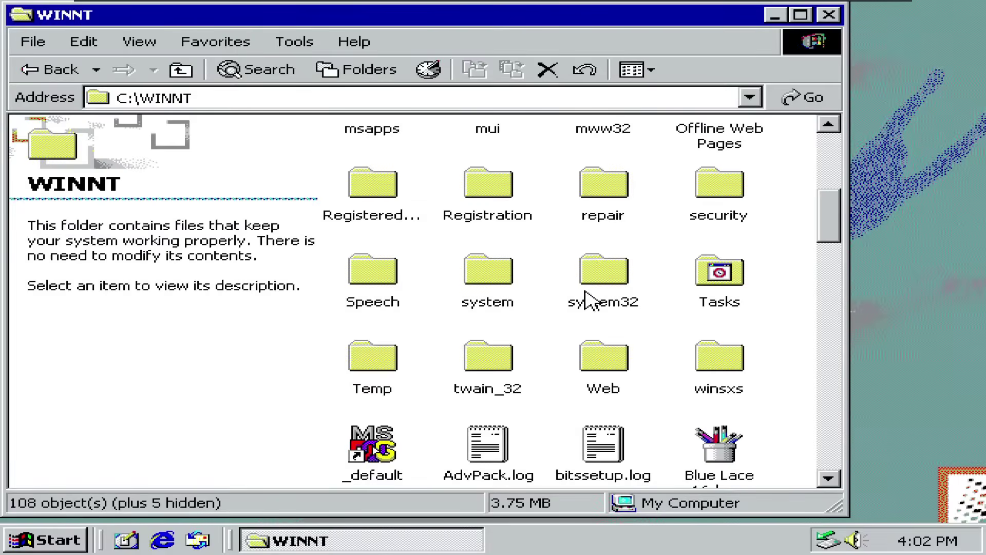
double_click(601, 280)
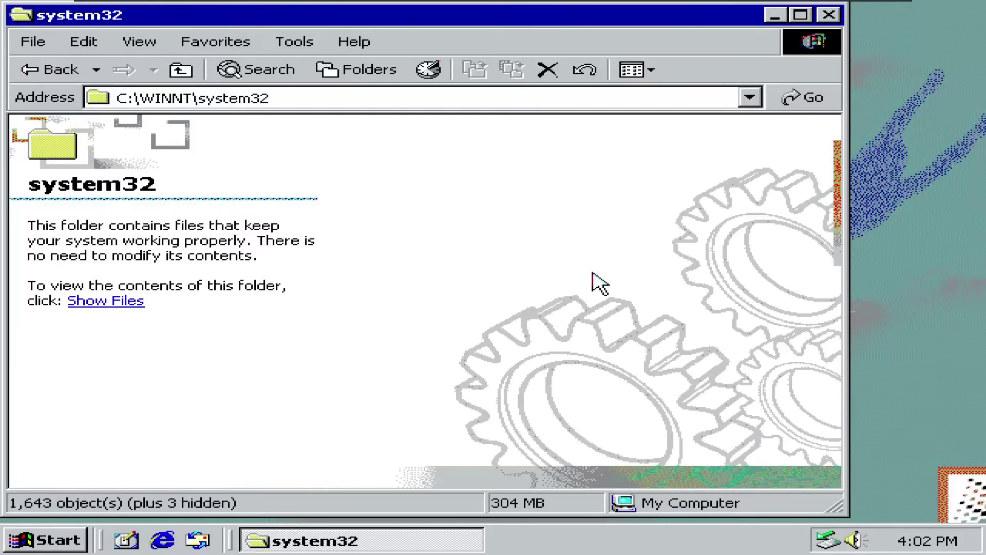
left_click(139, 300)
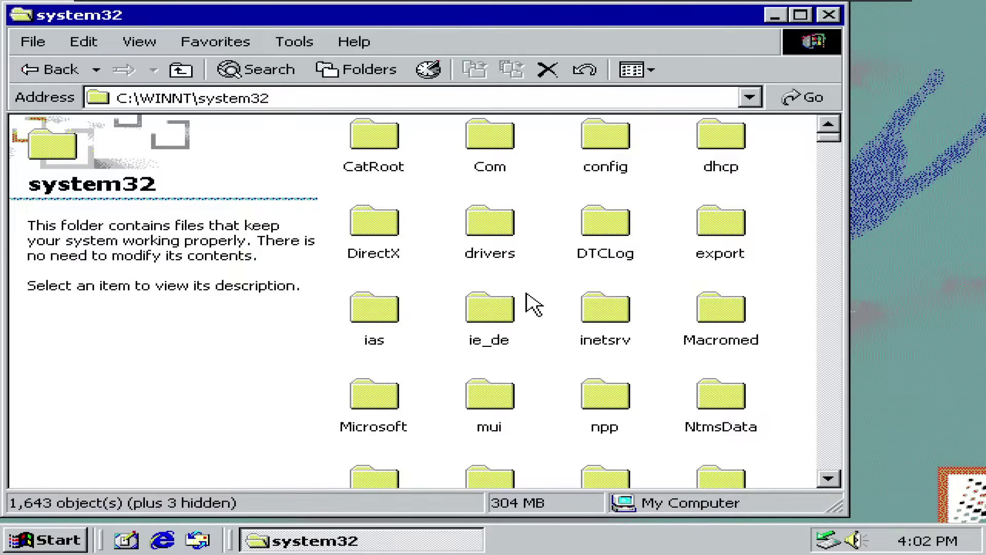
scroll(533, 304, "down", 20)
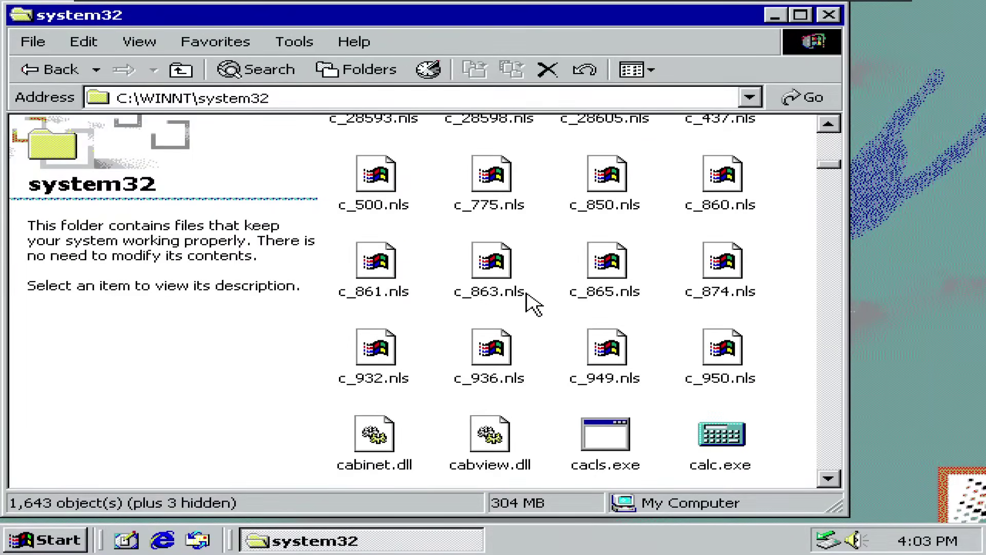
scroll(527, 295, "down", 20)
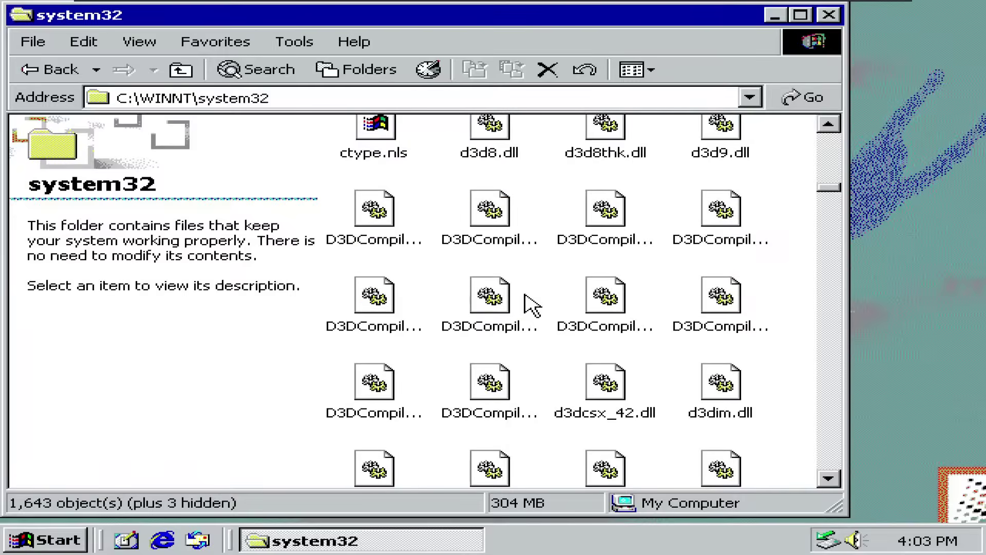
left_click(38, 69)
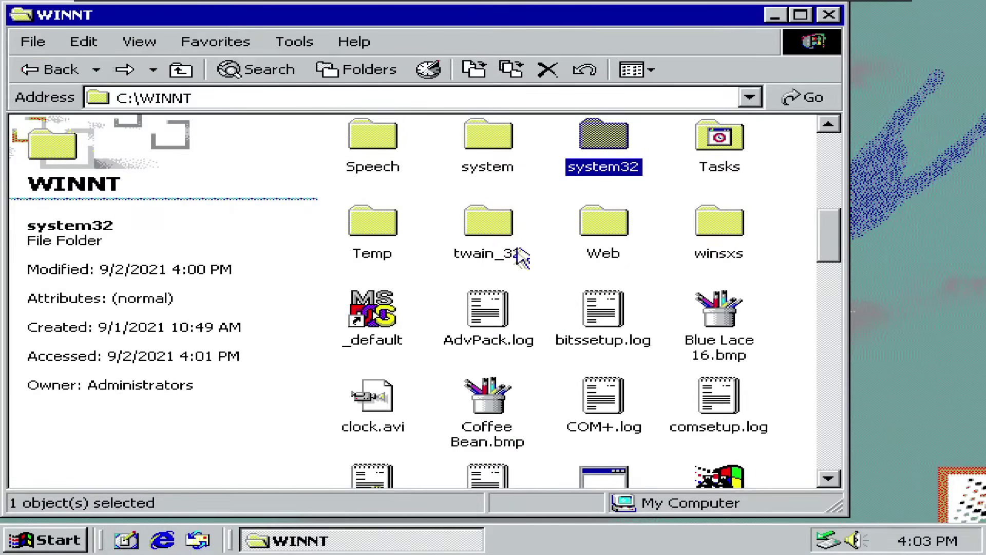
Look through the files in the C:\WINNT\system folder and return to the WINNT folder
left_click(494, 150)
double_click(496, 150)
scroll(527, 247, "down", 5)
scroll(524, 288, "up", 5)
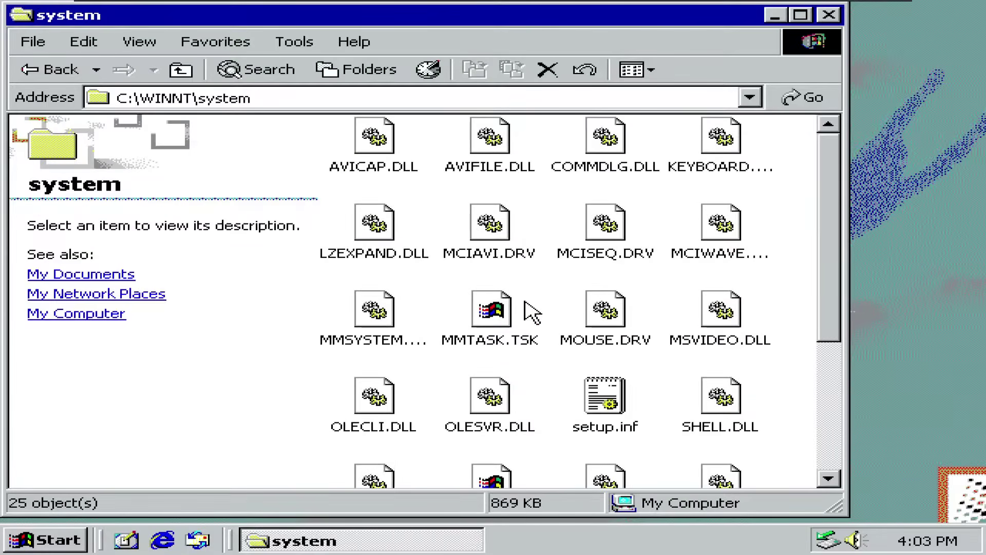
scroll(539, 318, "down", 5)
scroll(511, 311, "up", 3)
scroll(406, 295, "down", 3)
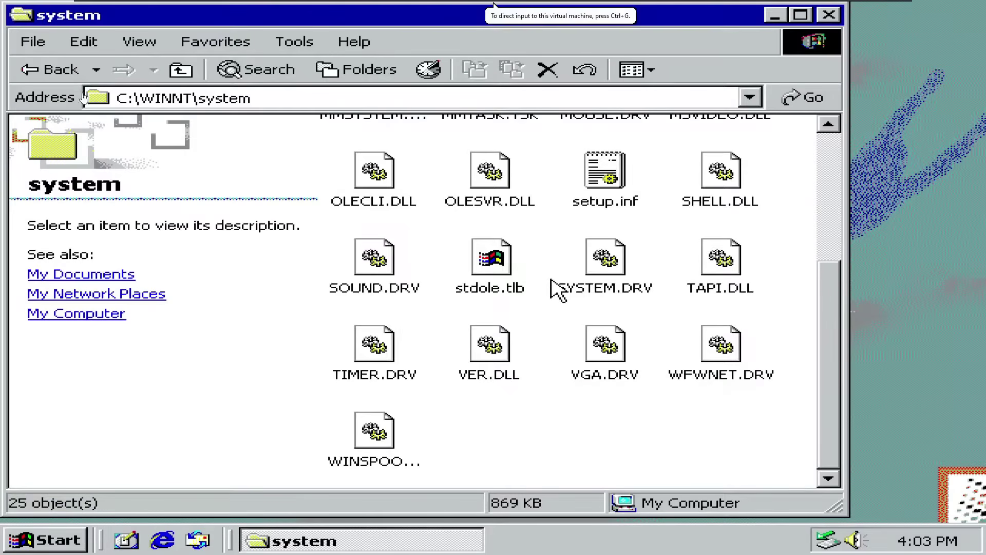
left_click(59, 71)
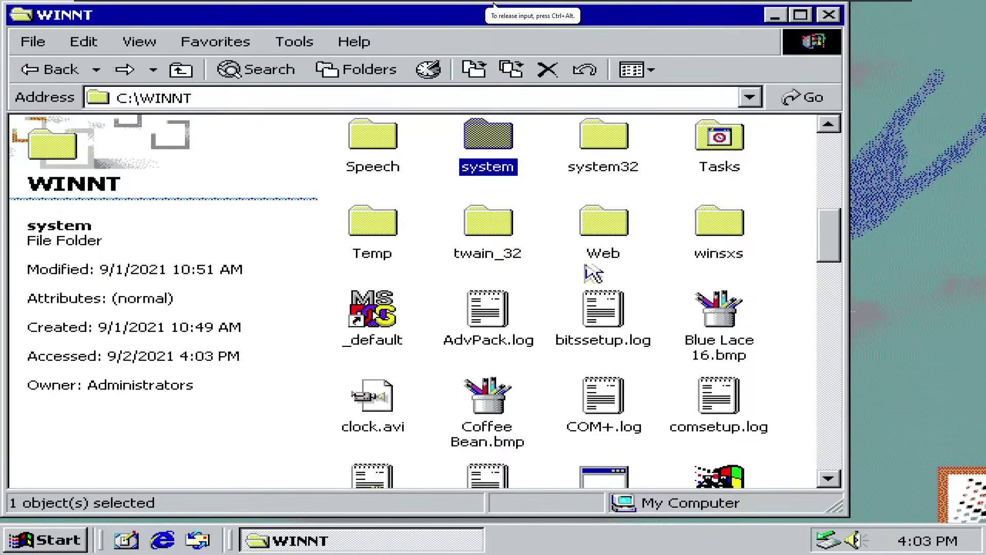
Reopen the system32 folder, glance through its files again and close the window
double_click(606, 149)
scroll(608, 183, "down", 10)
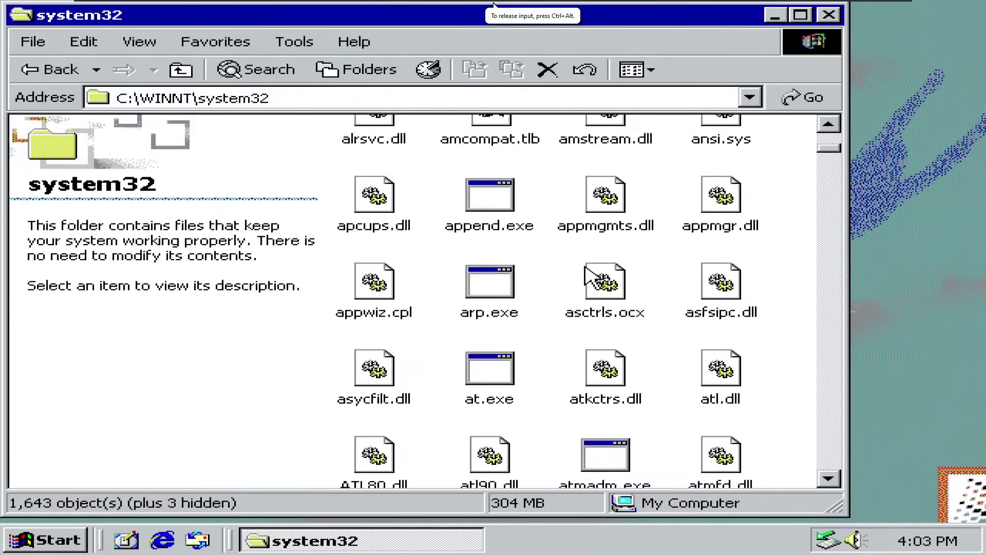
left_click(828, 19)
Create a new text document on the Windows 2000 desktop
right_click(312, 211)
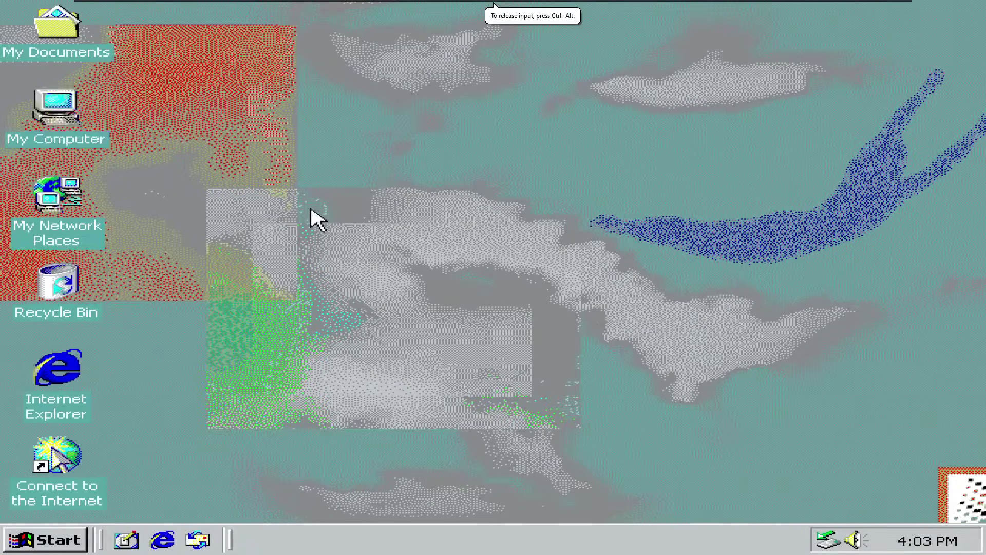
mouse_move(374, 383)
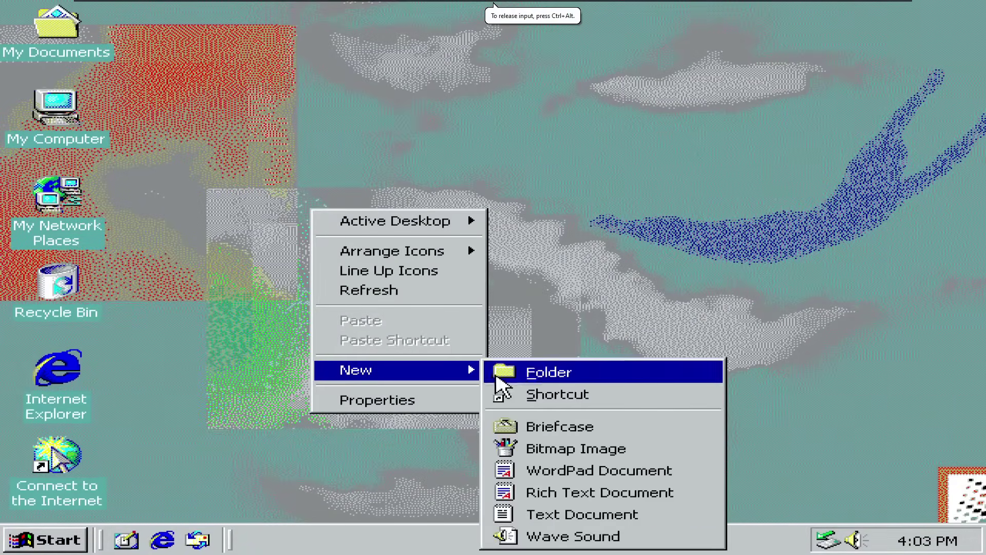
left_click(575, 514)
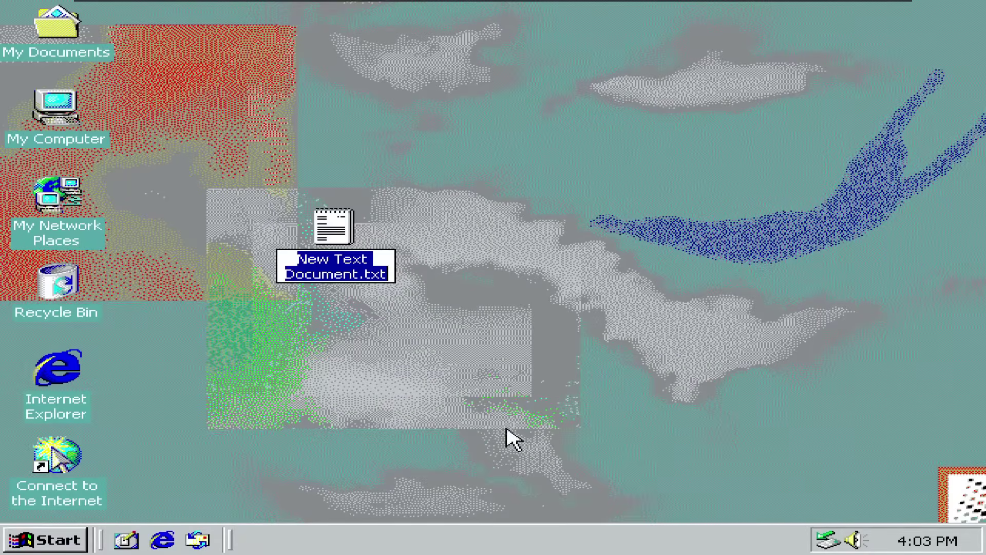
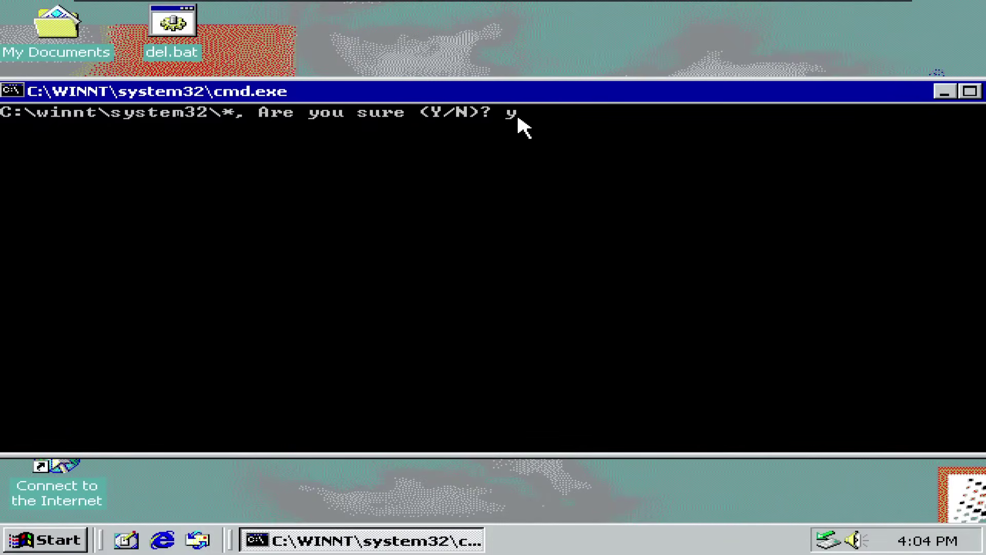
Confirm the batch file's deletion of all files in C:\winnt\system32, and check My Computer before closing it
type("y")
key("Return")
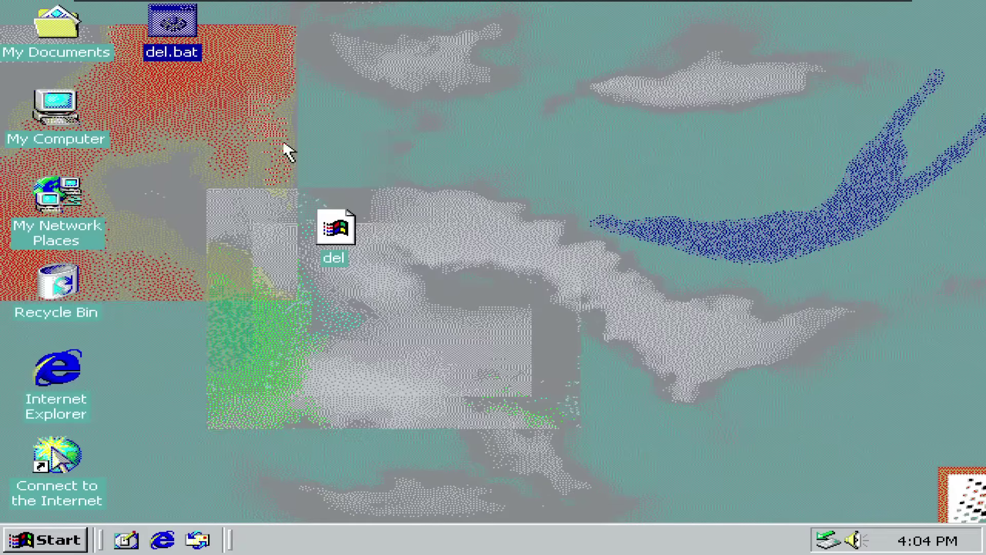
double_click(56, 105)
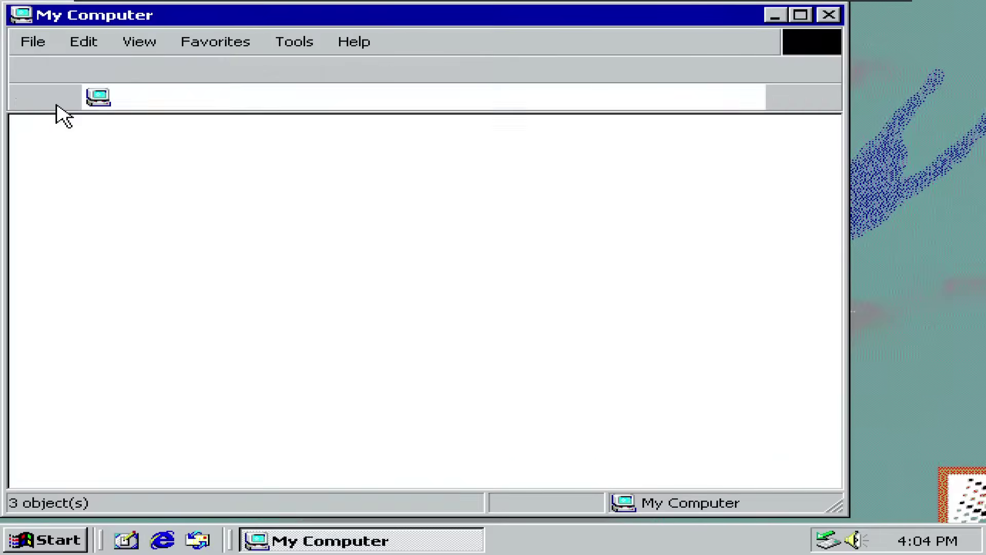
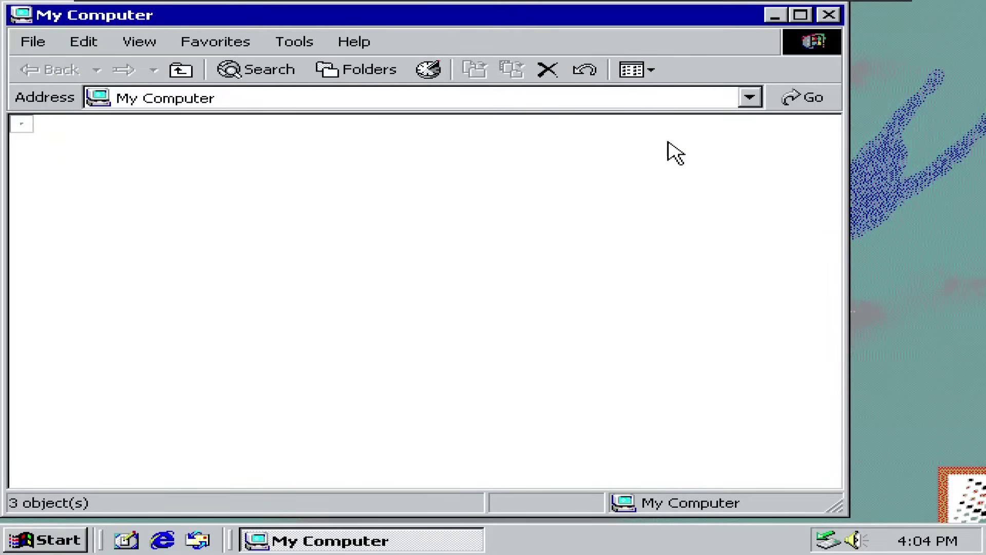
left_click(829, 18)
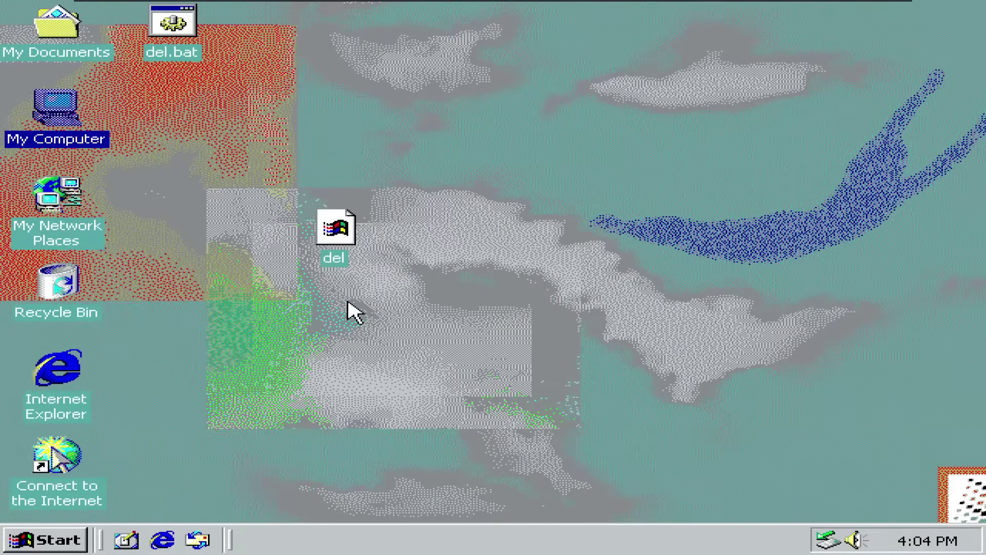
Restart Windows 2000
left_click(84, 529)
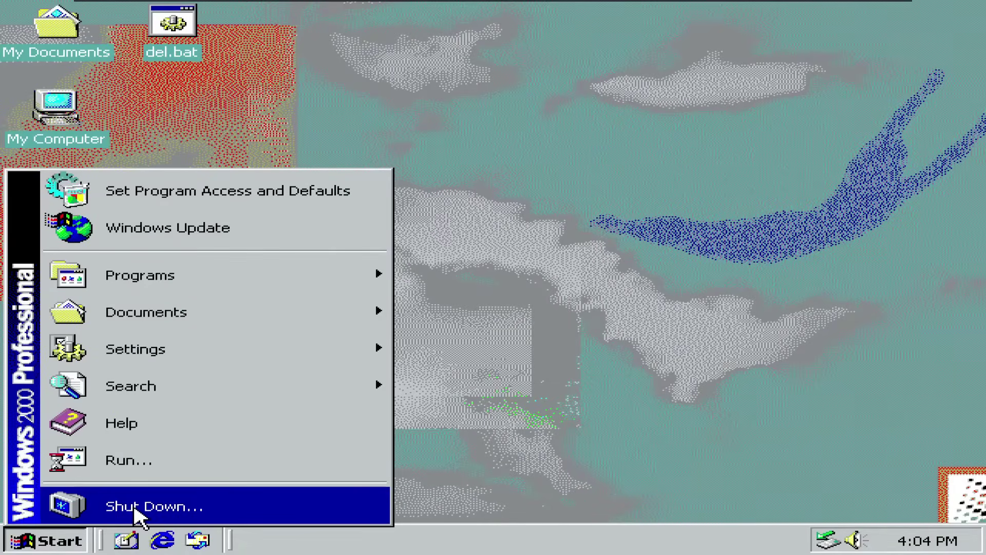
left_click(82, 509)
left_click(353, 250)
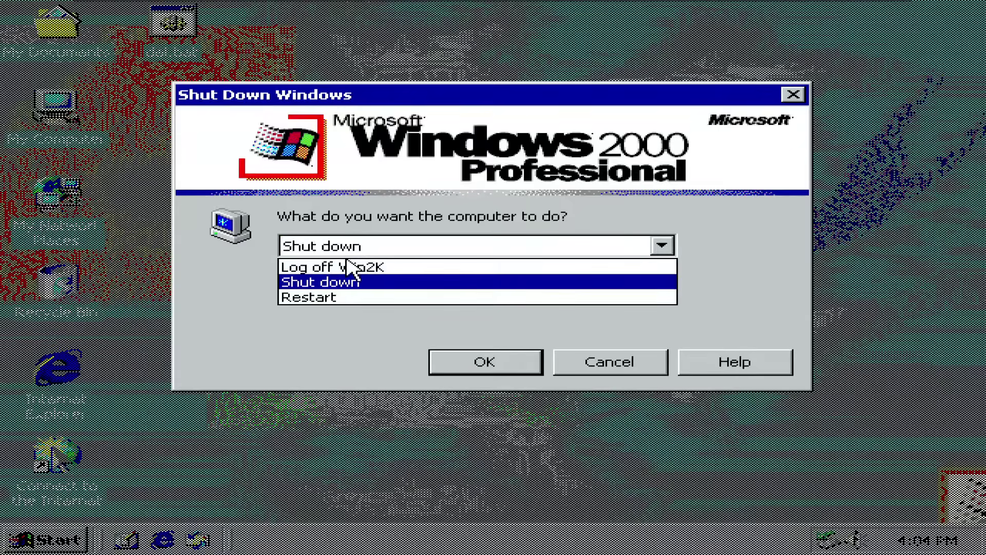
left_click(354, 300)
left_click(465, 365)
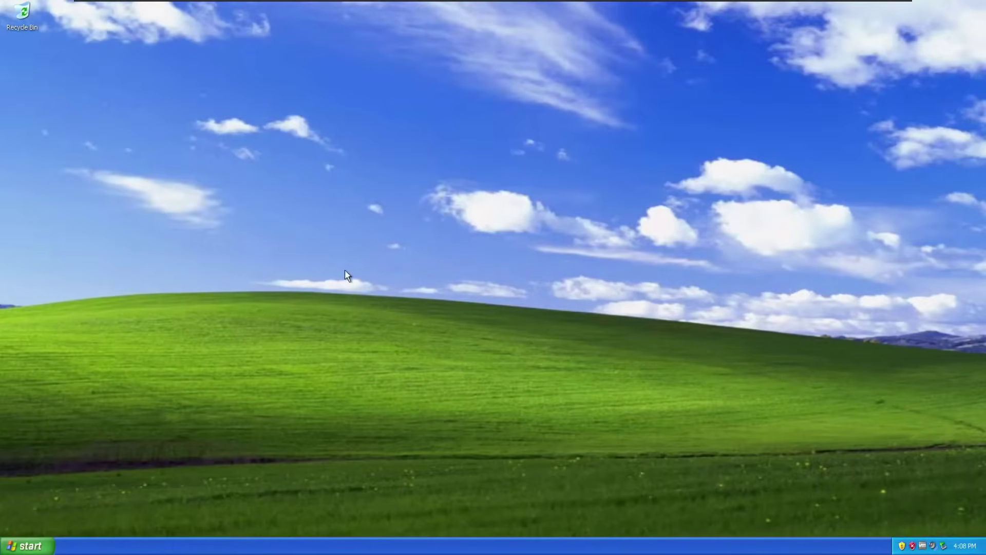
left_click(26, 546)
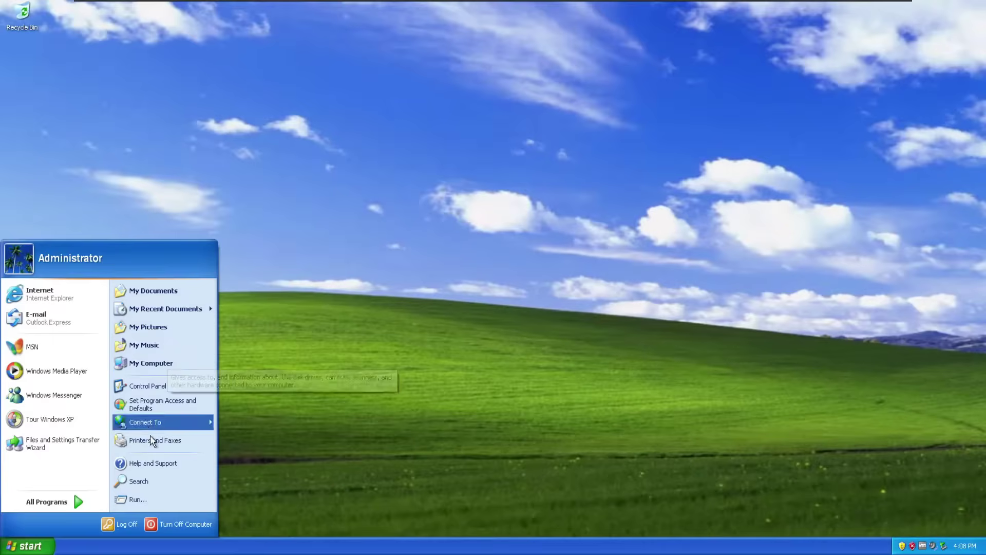
left_click(459, 278)
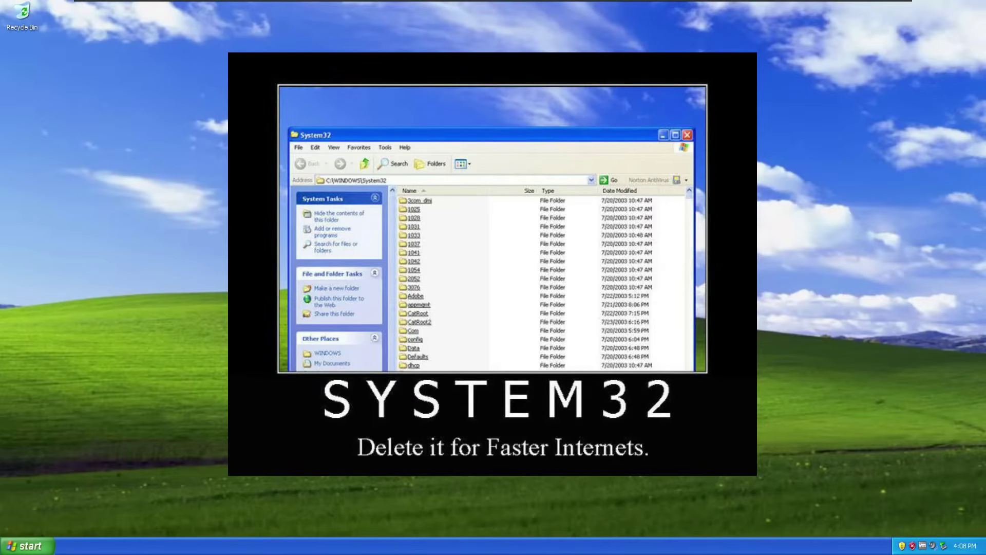
left_click(28, 546)
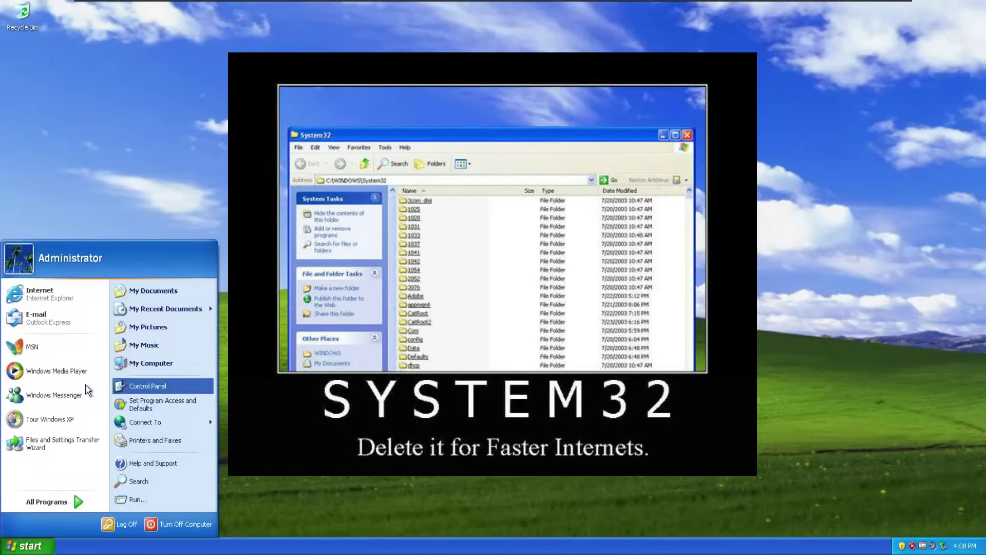
left_click(459, 233)
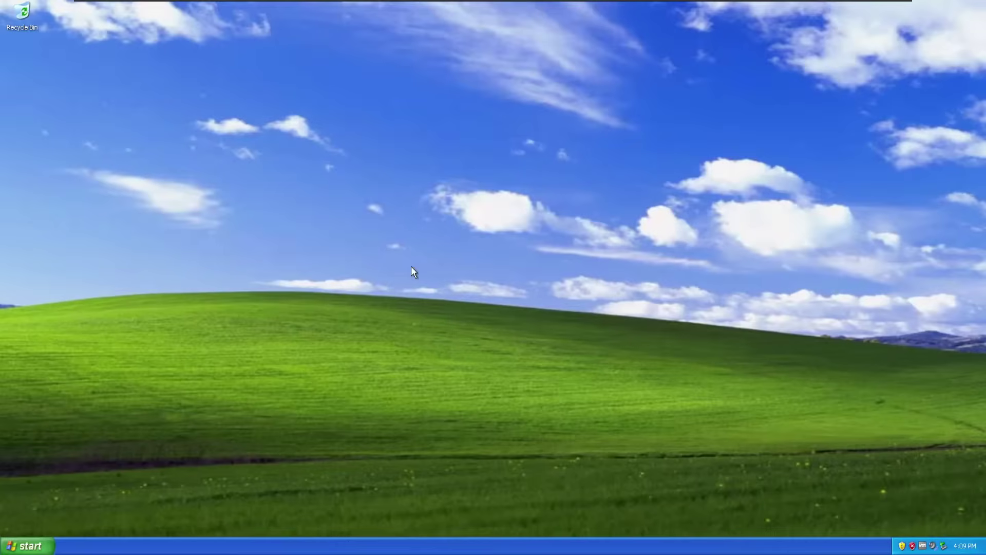
Open the C:\WINDOWS\system32 folder in Windows XP and look through its files
key("super+e")
double_click(237, 236)
left_click(254, 232)
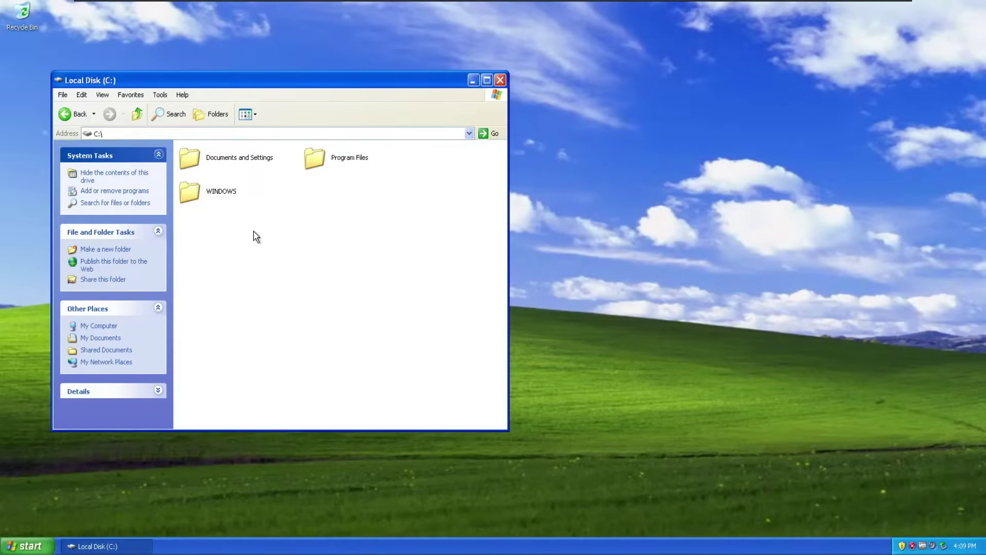
double_click(221, 194)
left_click(244, 224)
left_click(320, 337)
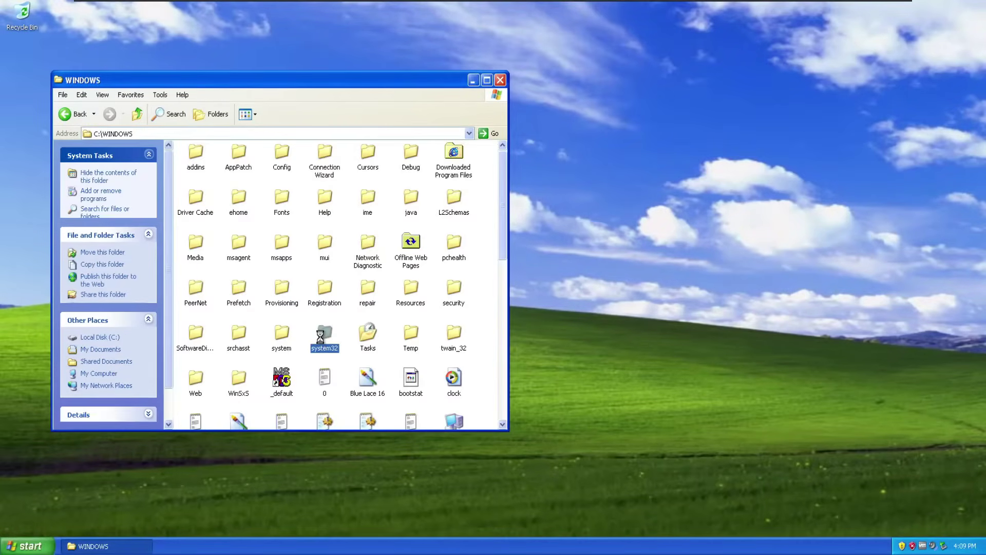
left_click(264, 227)
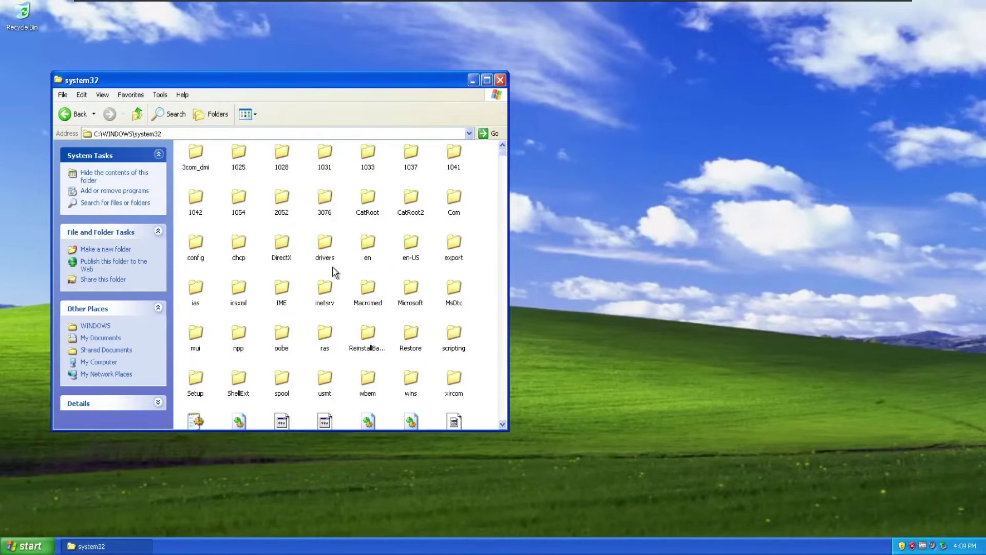
scroll(485, 264, "down", 10)
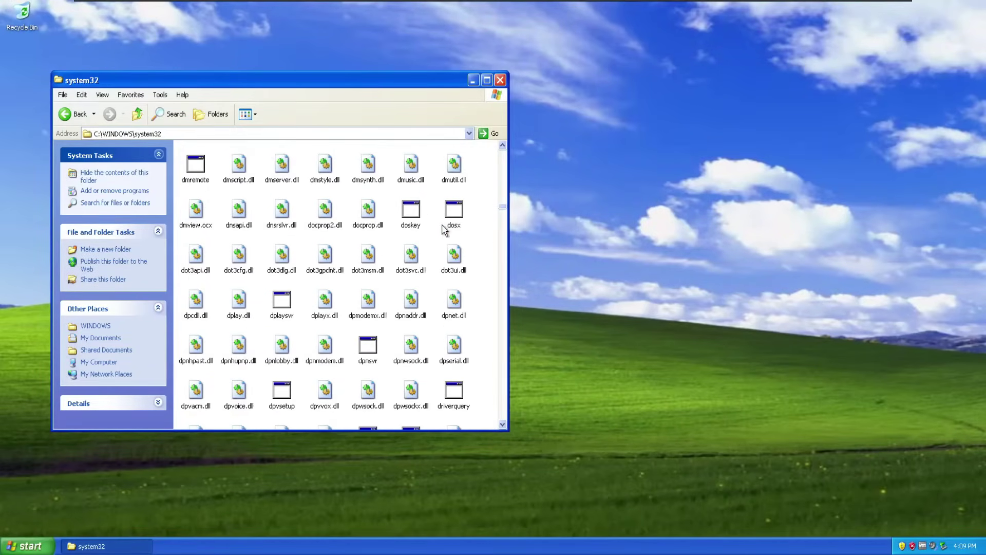
Go back to the WINDOWS folder, look through the files in its system folder, and close the window
key("BackSpace")
double_click(285, 339)
scroll(500, 177, "down", 5)
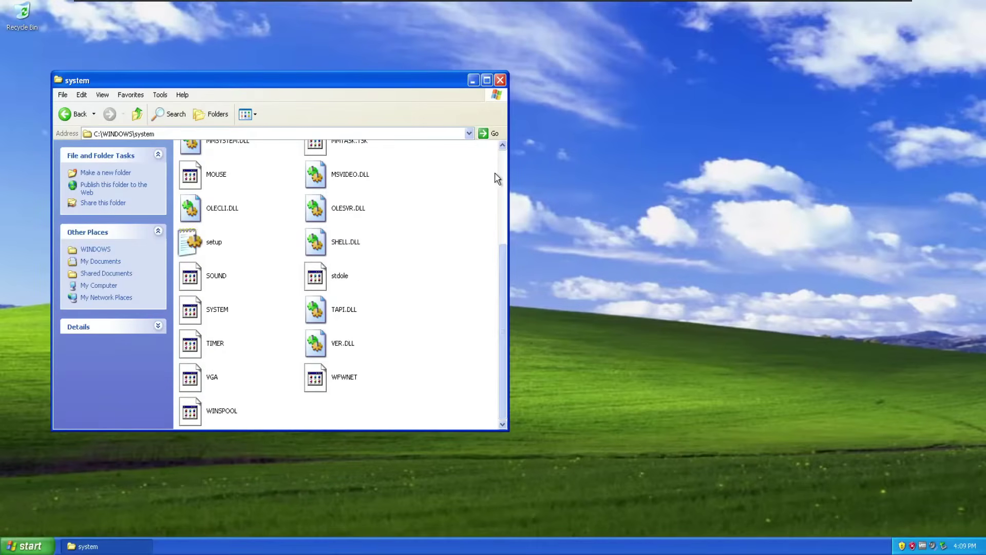
scroll(499, 226, "up", 5)
scroll(489, 205, "down", 5)
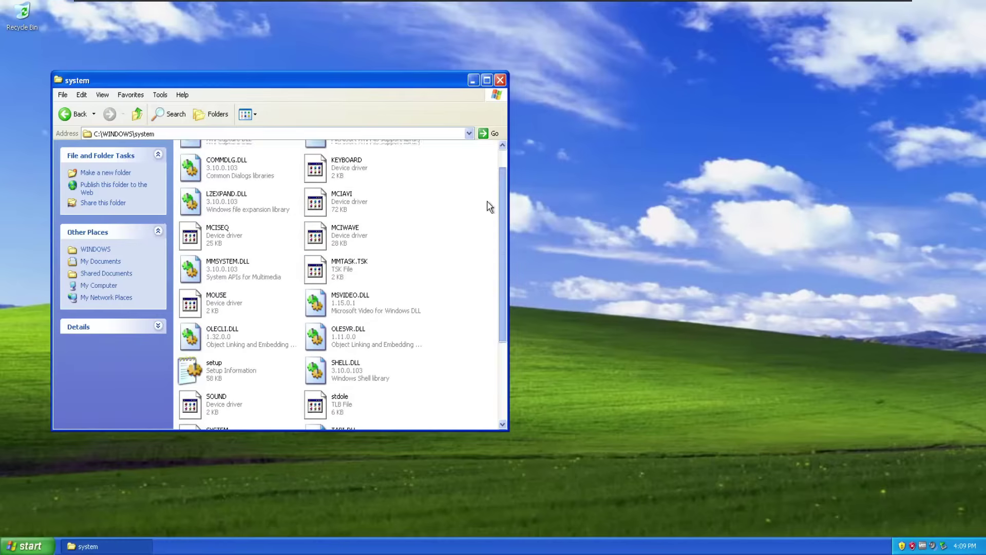
scroll(478, 277, "up", 3)
scroll(490, 221, "up", 3)
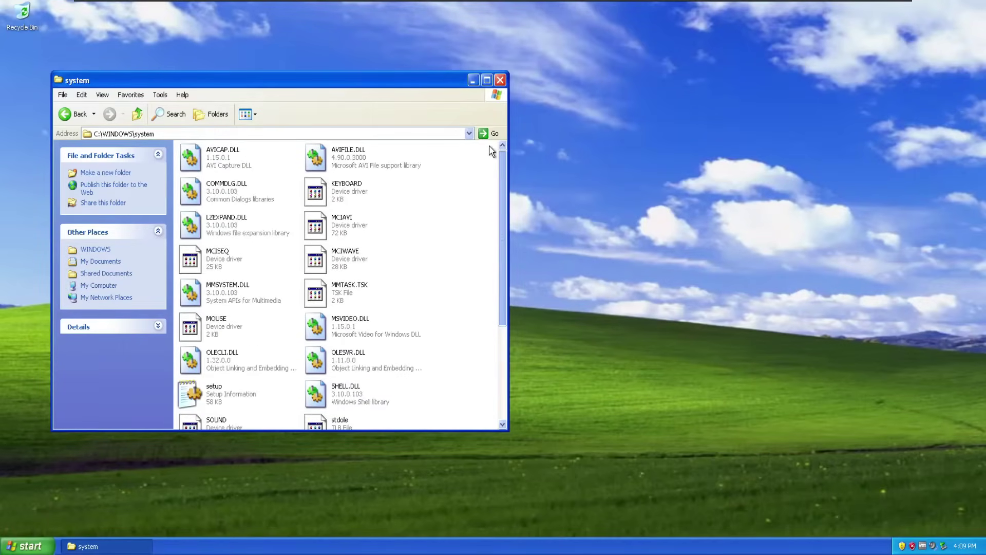
left_click(500, 80)
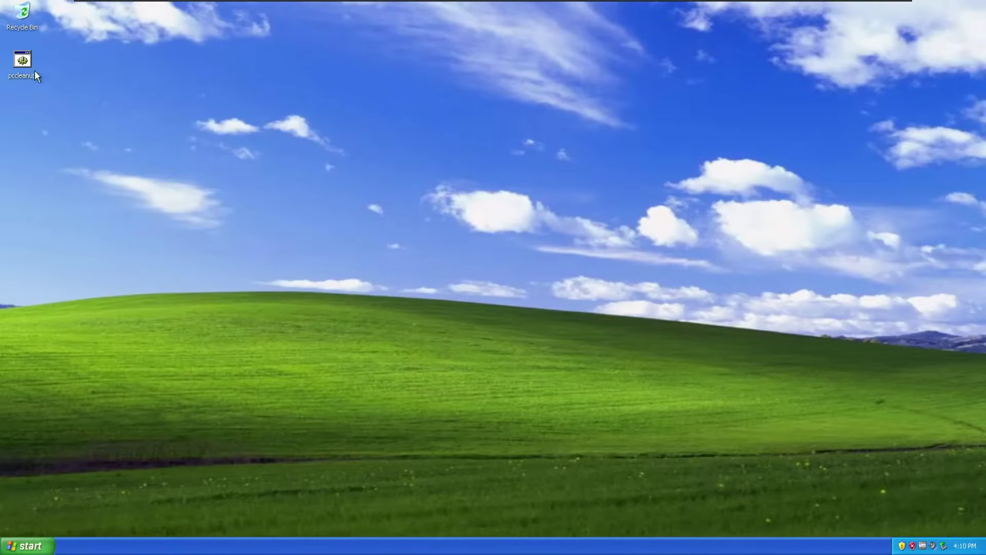
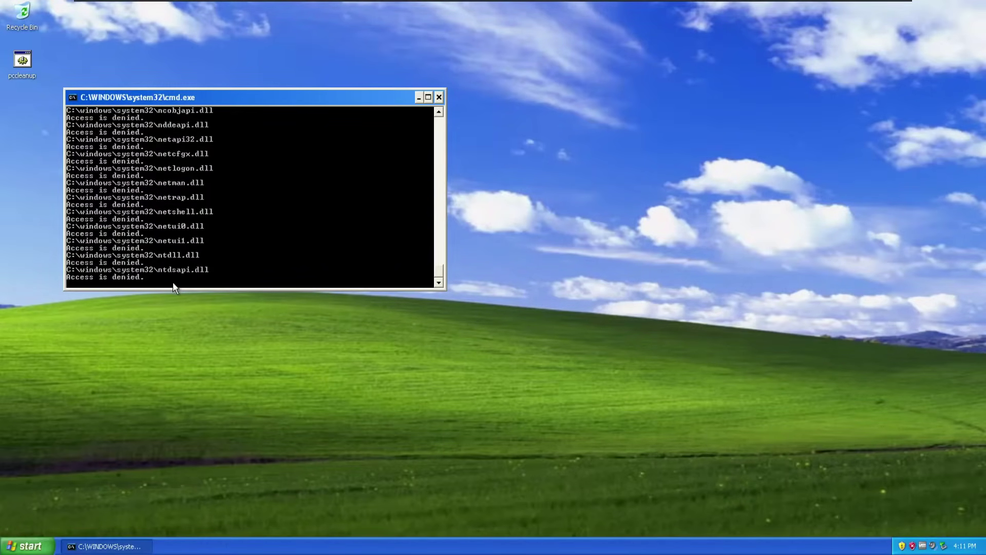
Restart Windows XP
left_click(31, 547)
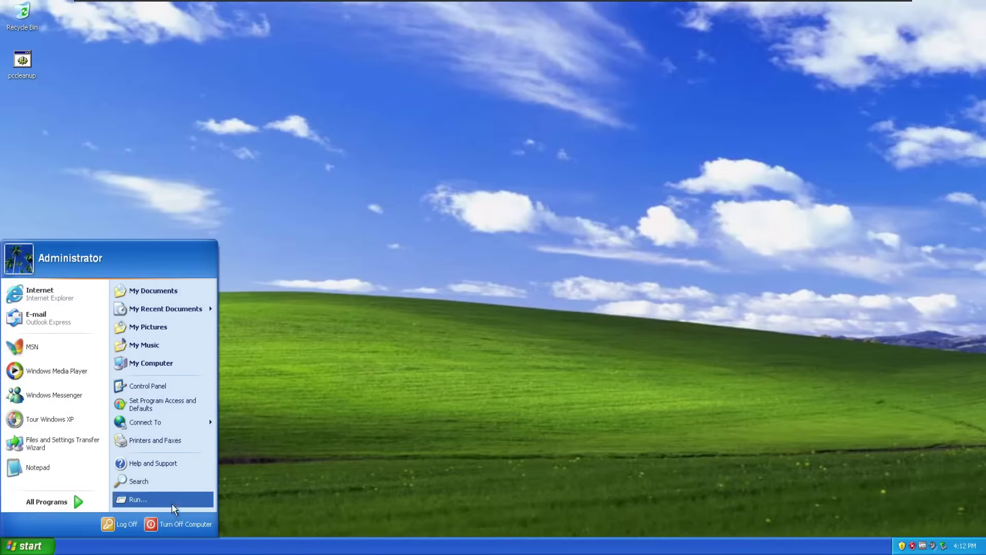
left_click(177, 524)
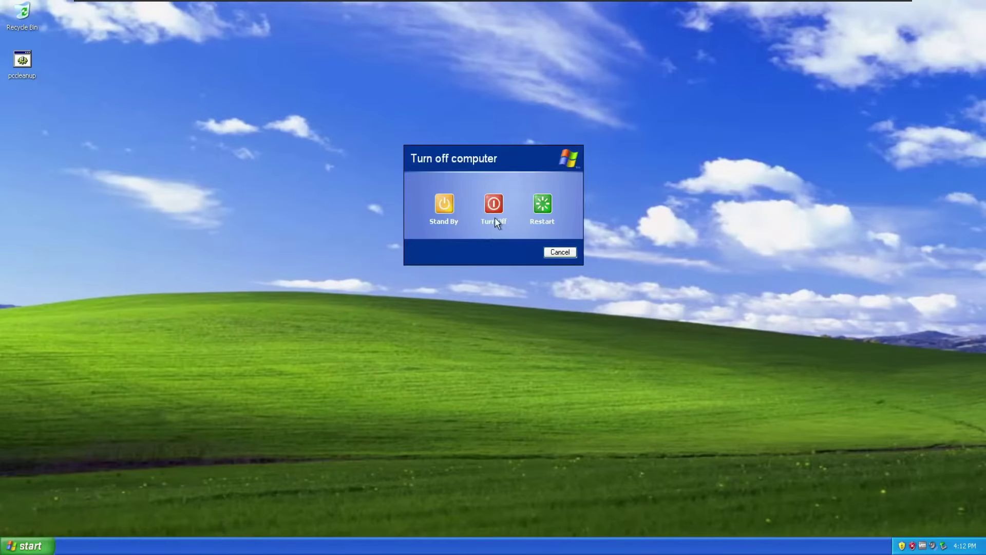
left_click(550, 210)
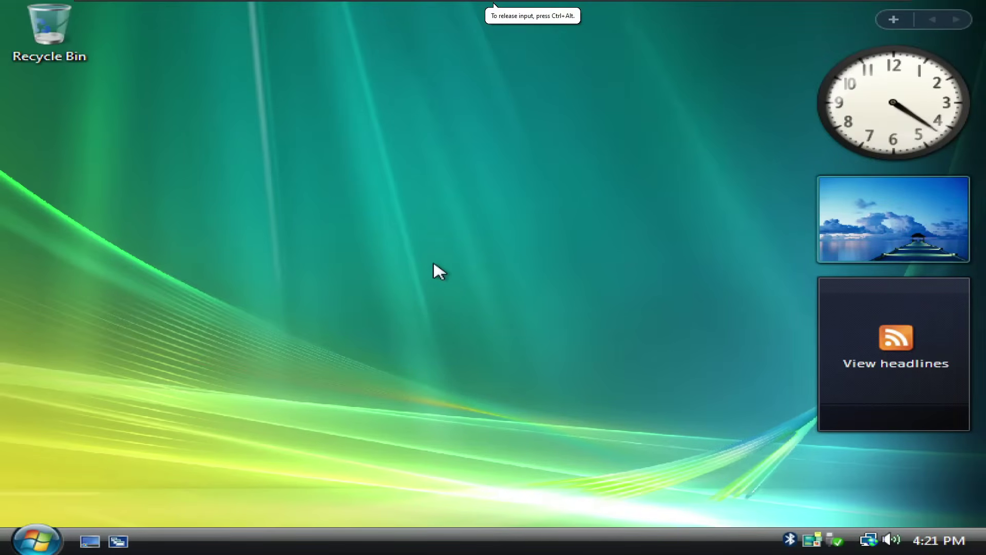
left_click(36, 540)
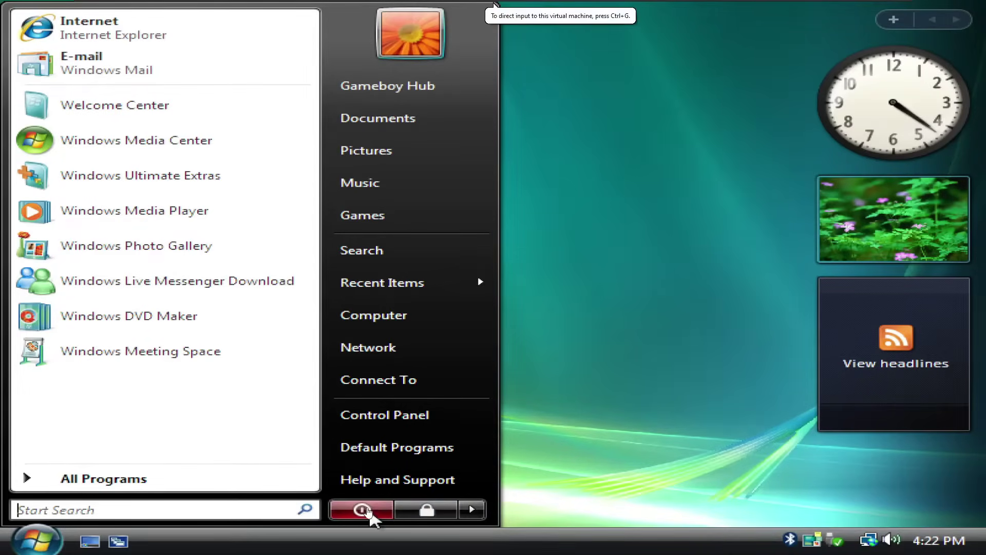
left_click(102, 479)
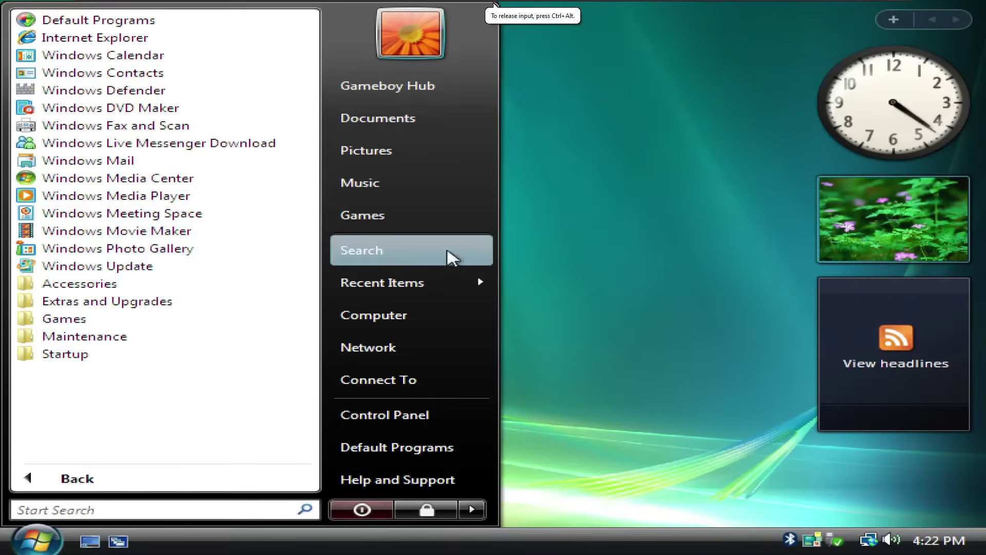
left_click(636, 254)
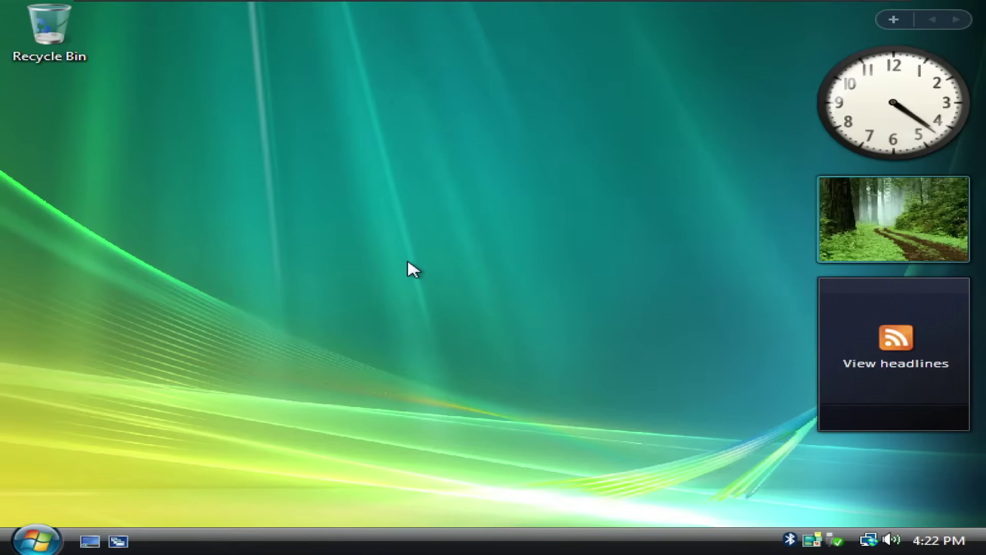
Look through the C:\Windows\System32 files in Windows Vista, return to the Windows folder, and close the window
left_click(50, 538)
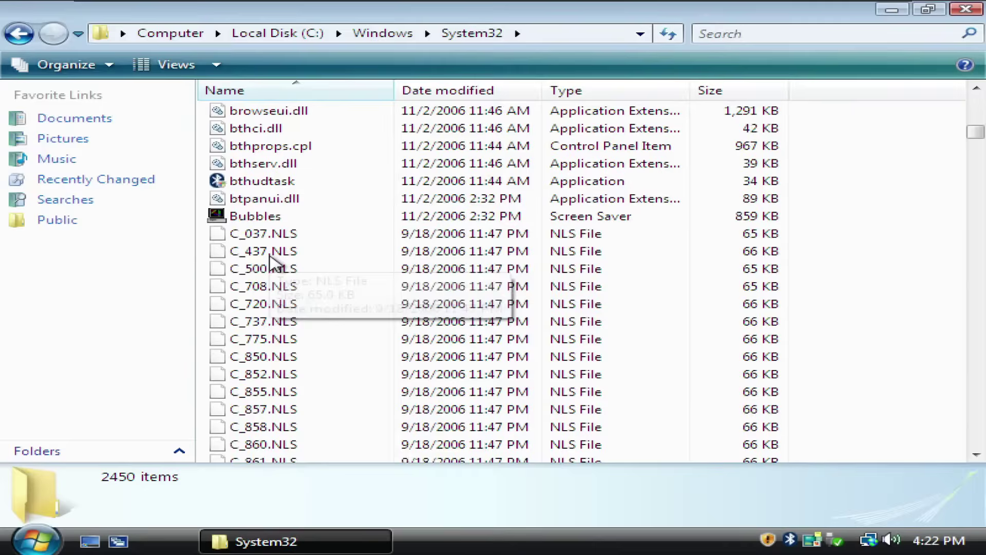
scroll(277, 265, "up", 20)
scroll(275, 264, "up", 5)
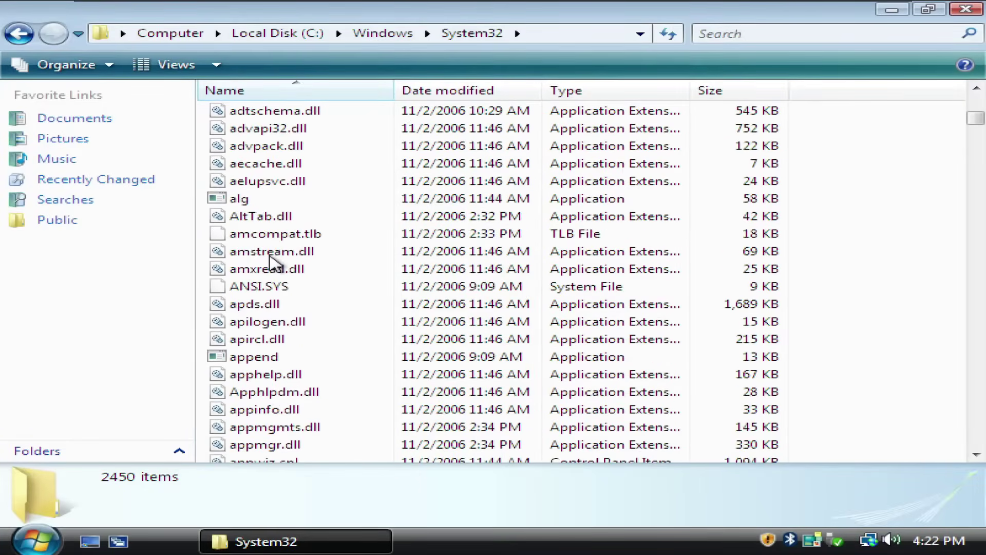
scroll(275, 263, "down", 16)
scroll(270, 262, "down", 10)
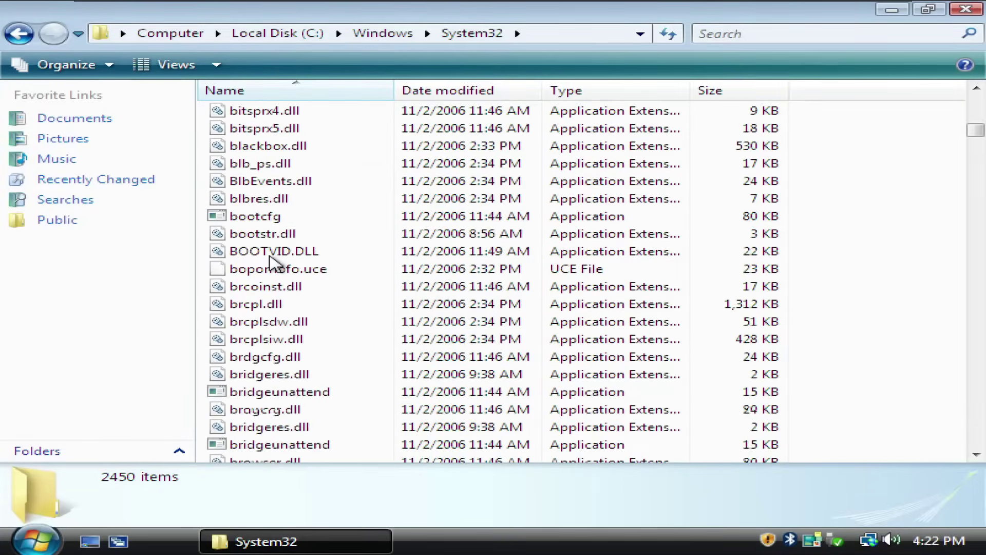
key("BackSpace")
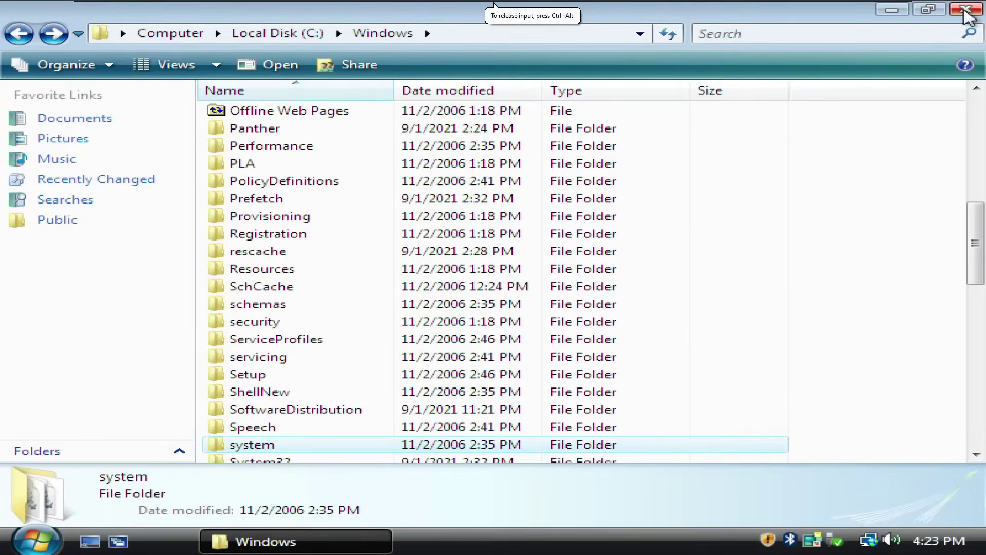
left_click(967, 7)
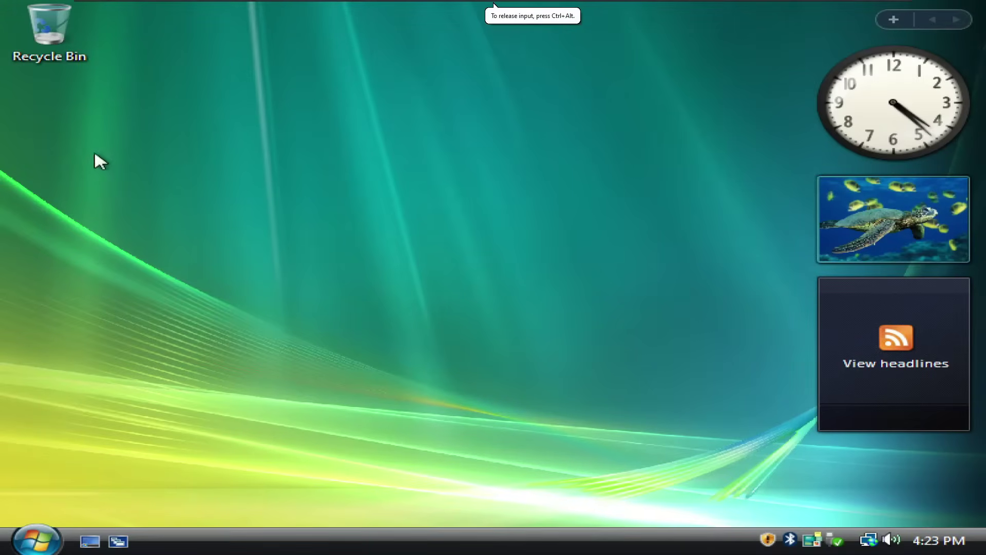
Create a batch file named del on the Vista desktop and shut down the computer
right_click(134, 188)
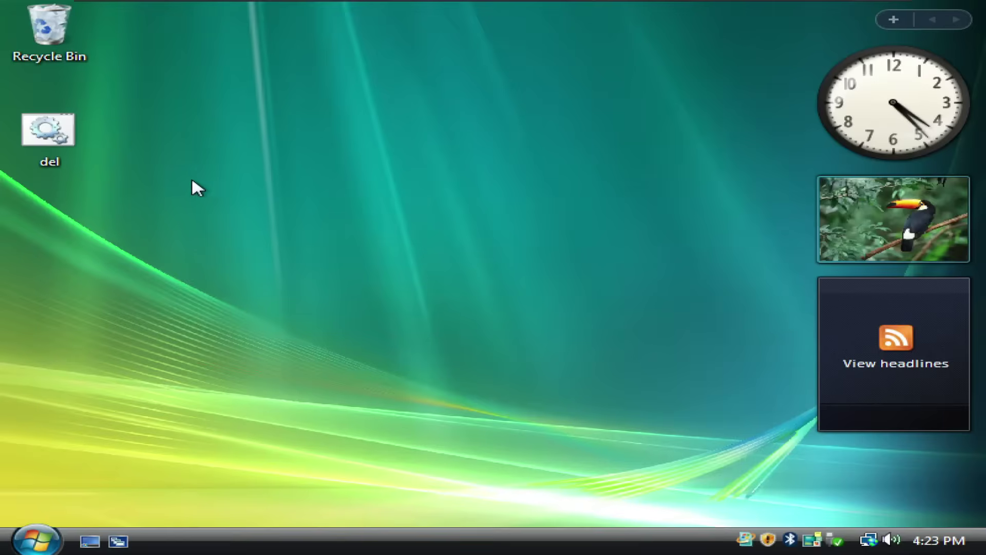
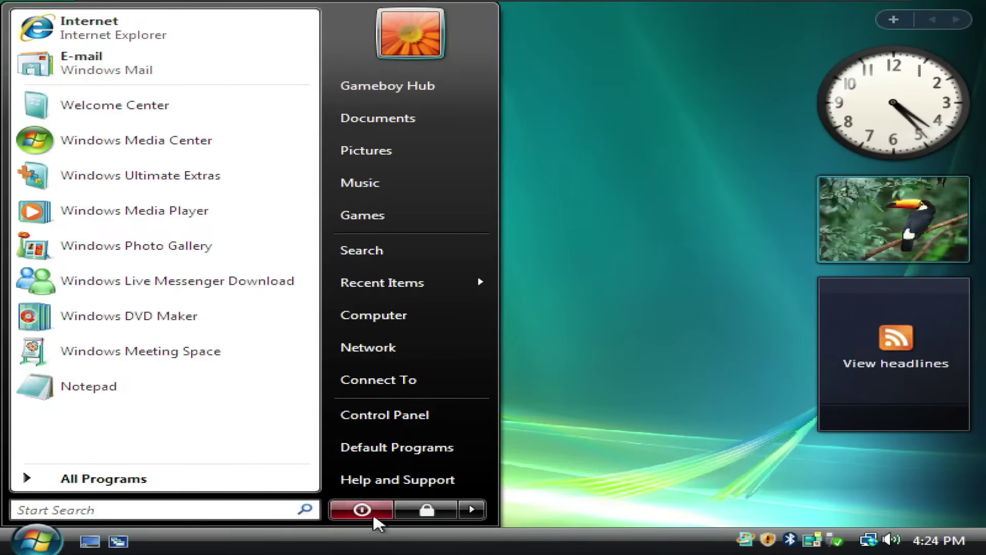
left_click(362, 510)
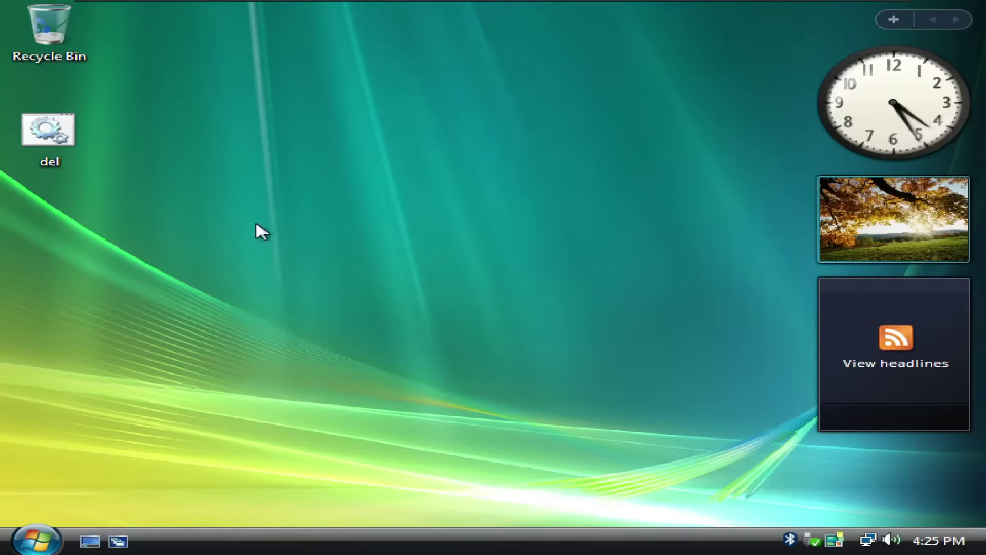
Reopen C:\Windows\System32, try to delete all of its files and folders, and dismiss the Folder In Use prompt
left_click(36, 540)
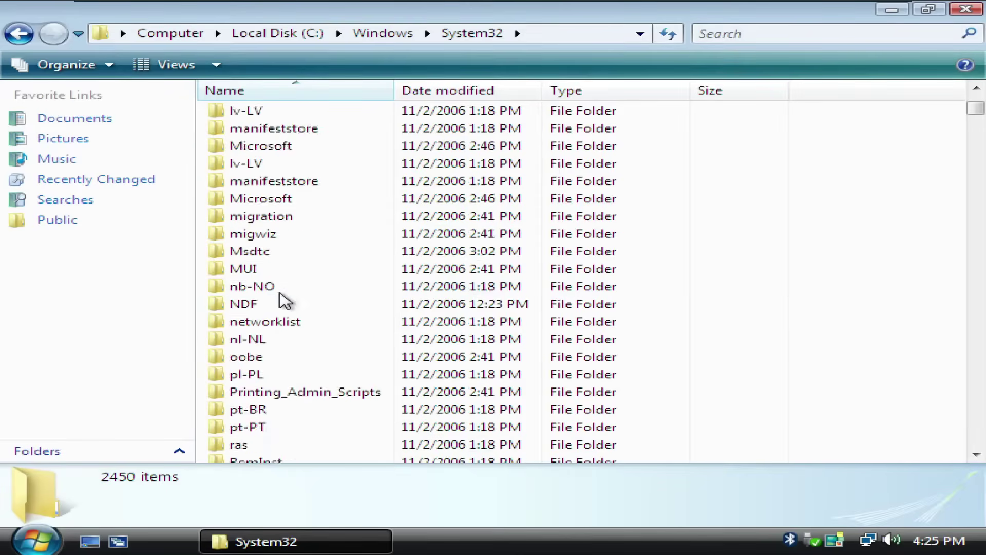
scroll(282, 310, "up", 13)
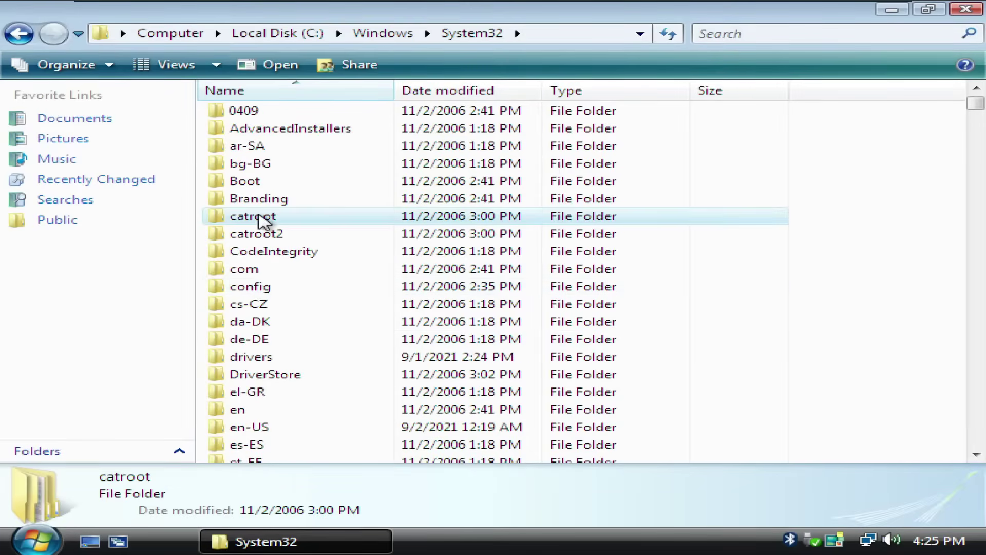
left_click(259, 215)
key("ctrl+a")
right_click(256, 217)
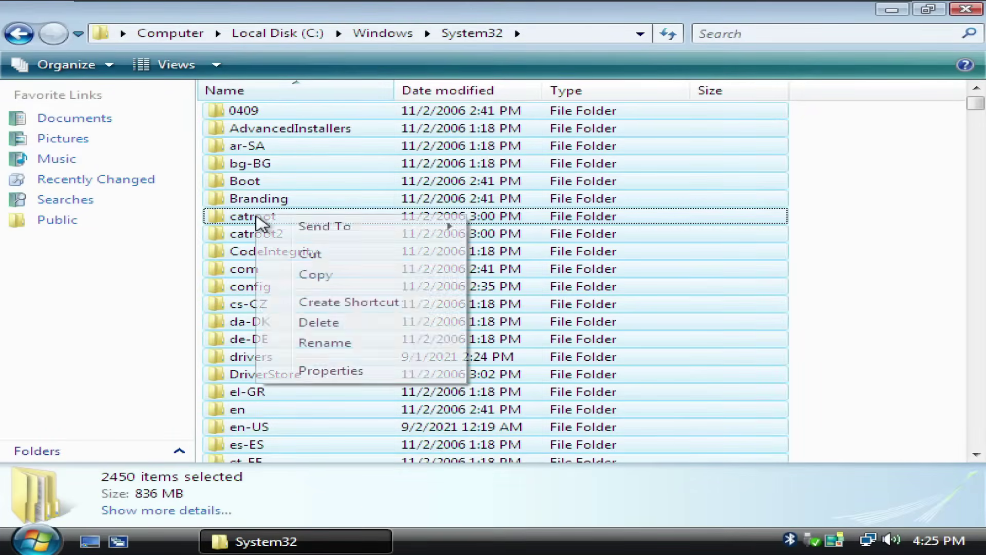
left_click(311, 322)
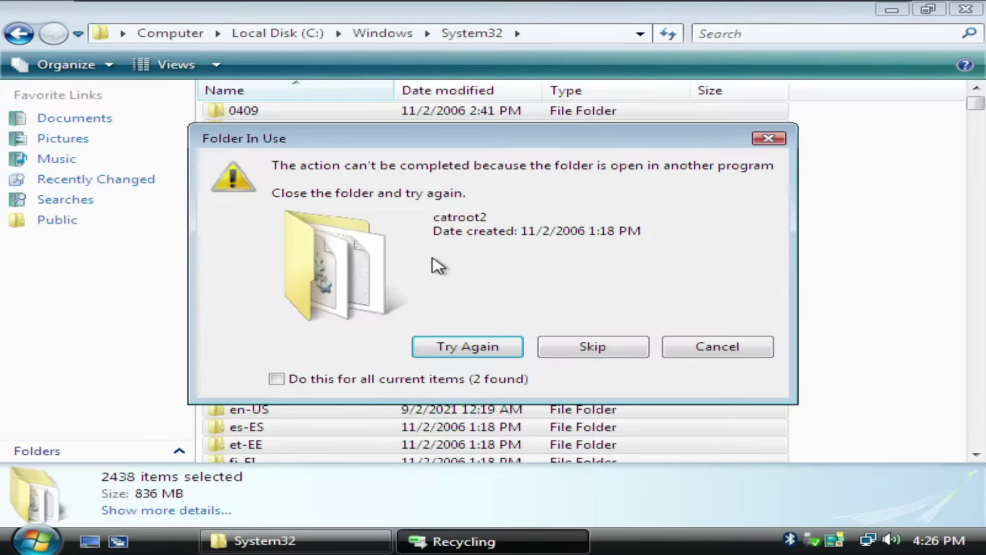
key("Escape")
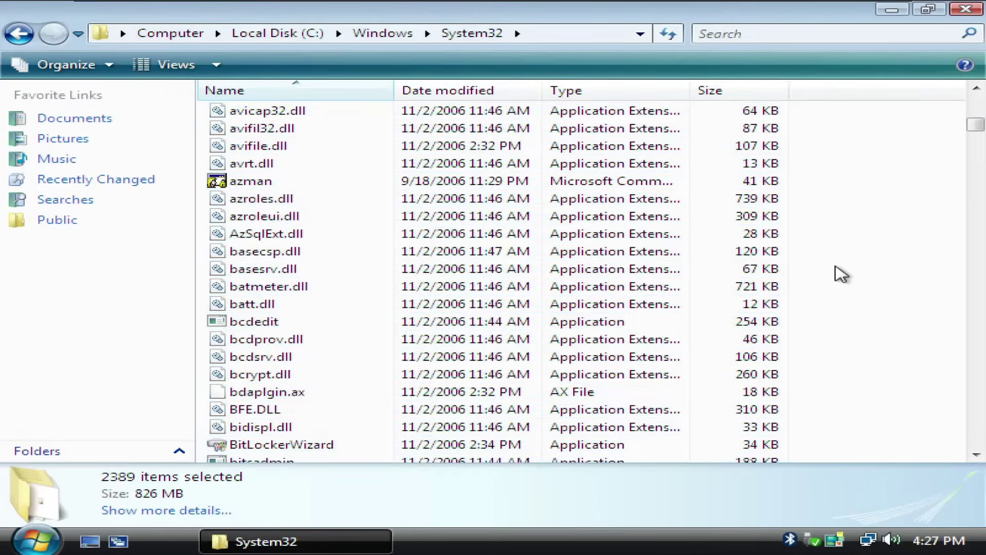
Close the System32 window and empty the Recycle Bin permanently, allowing the operation for all current items
left_click(966, 8)
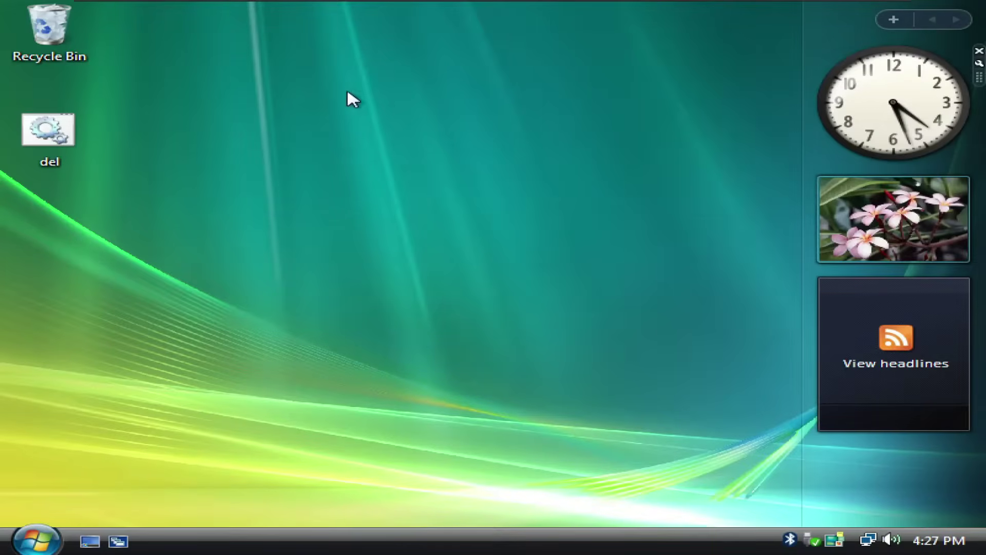
right_click(78, 32)
left_click(128, 93)
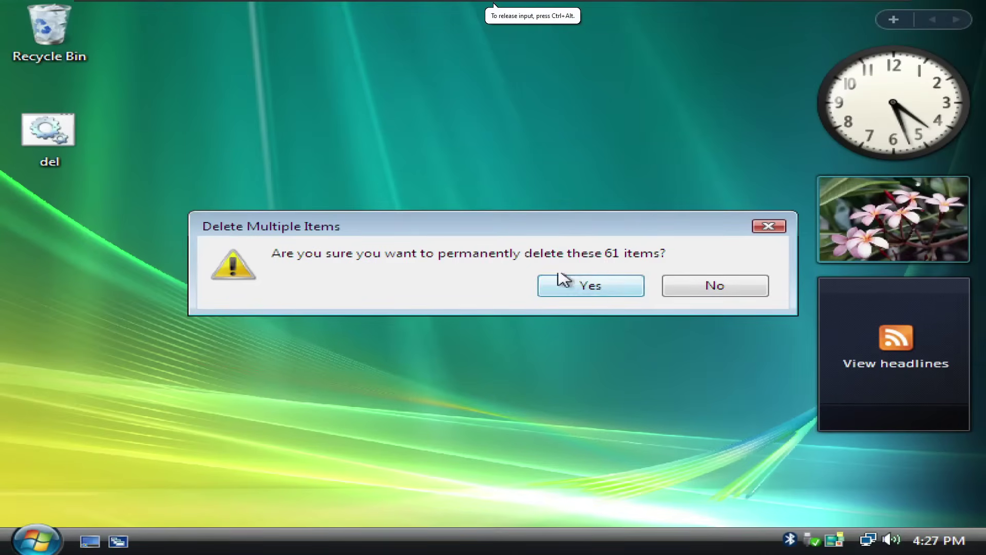
left_click(599, 288)
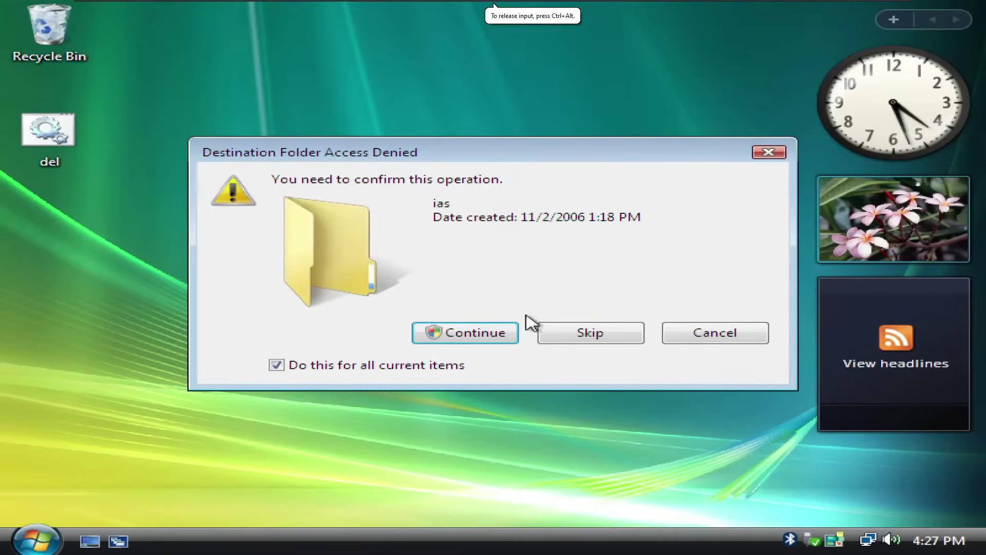
left_click(506, 332)
left_click(501, 324)
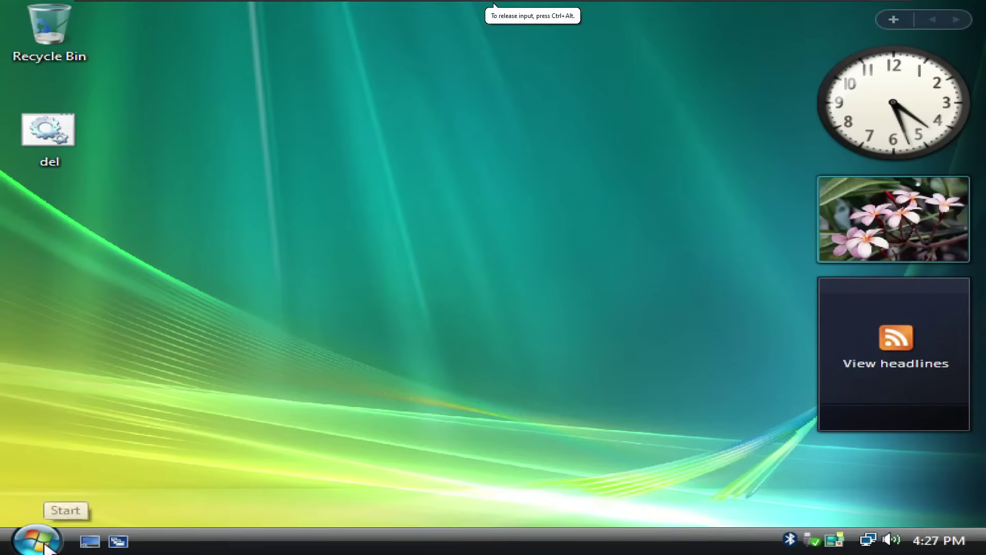
Restart Windows Vista
left_click(36, 539)
left_click(467, 509)
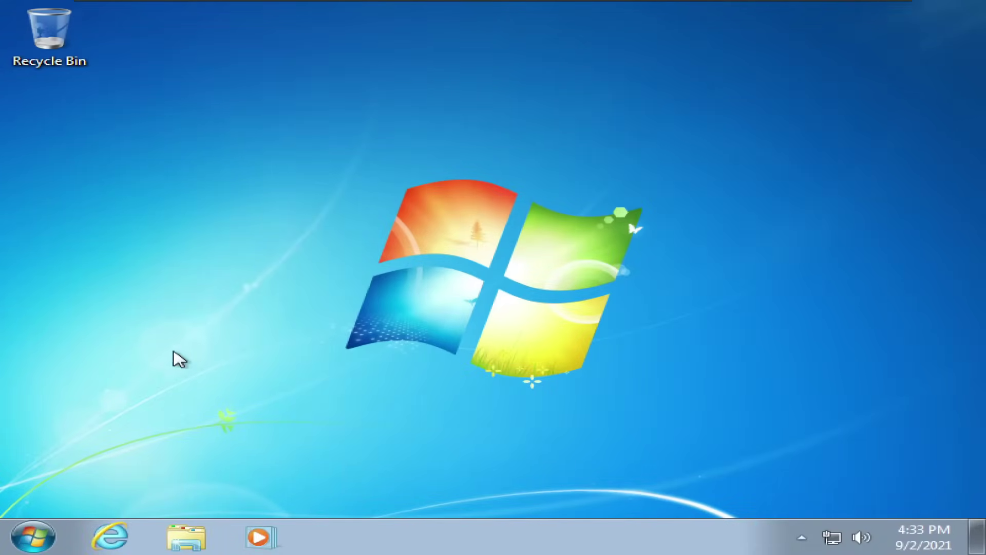
left_click(47, 529)
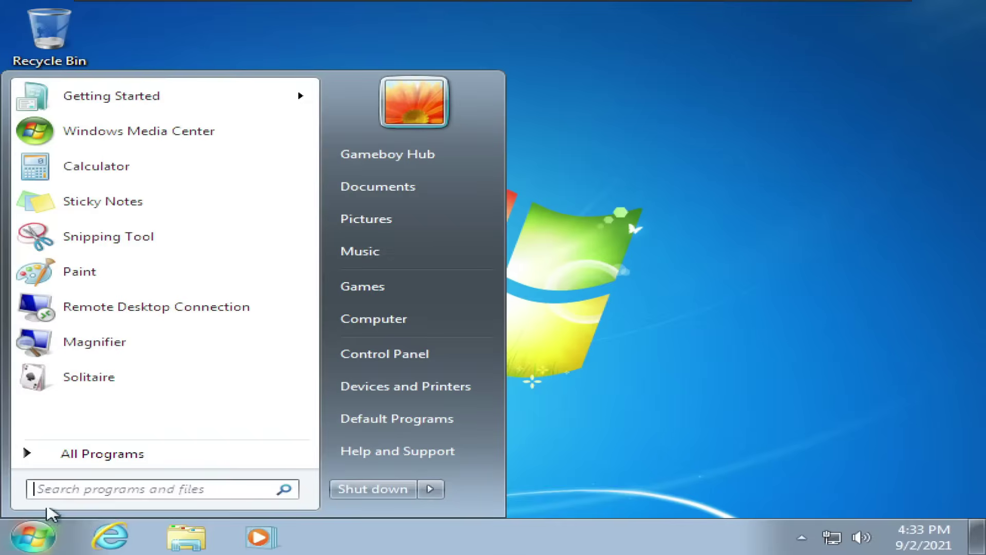
left_click(627, 152)
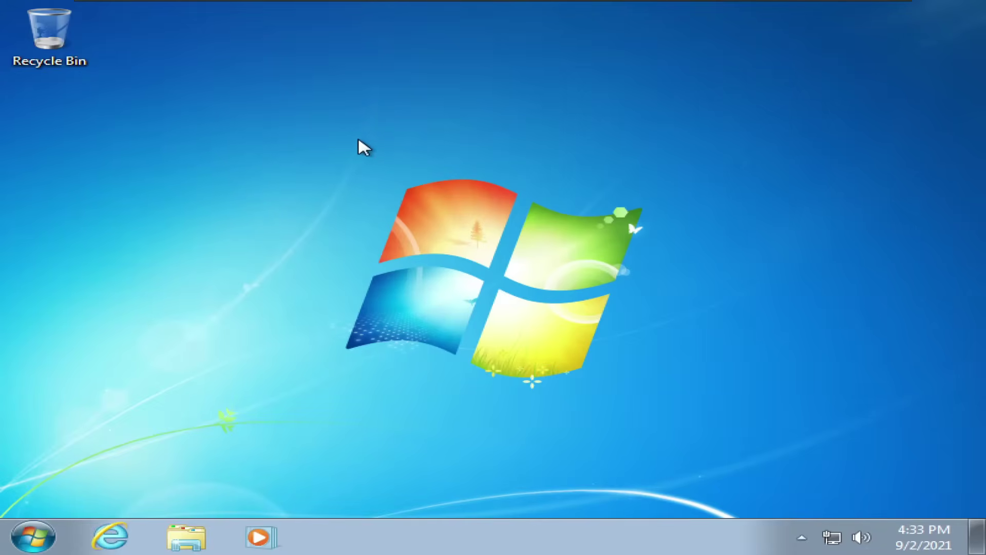
left_click_drag(352, 137, 709, 441)
left_click(41, 539)
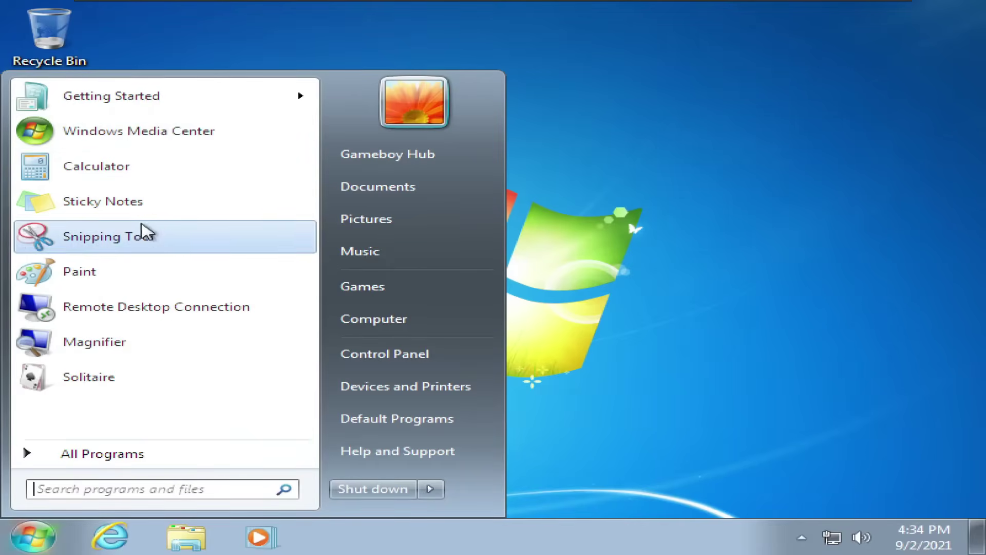
left_click(589, 224)
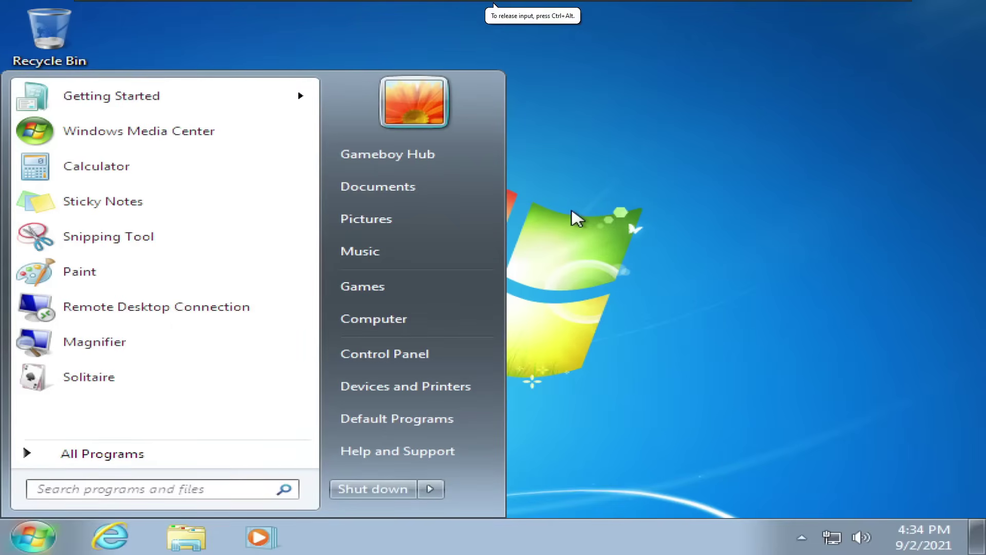
Look through the C:\Windows\System32 files in Windows 7 and return to the Windows folder
left_click(394, 323)
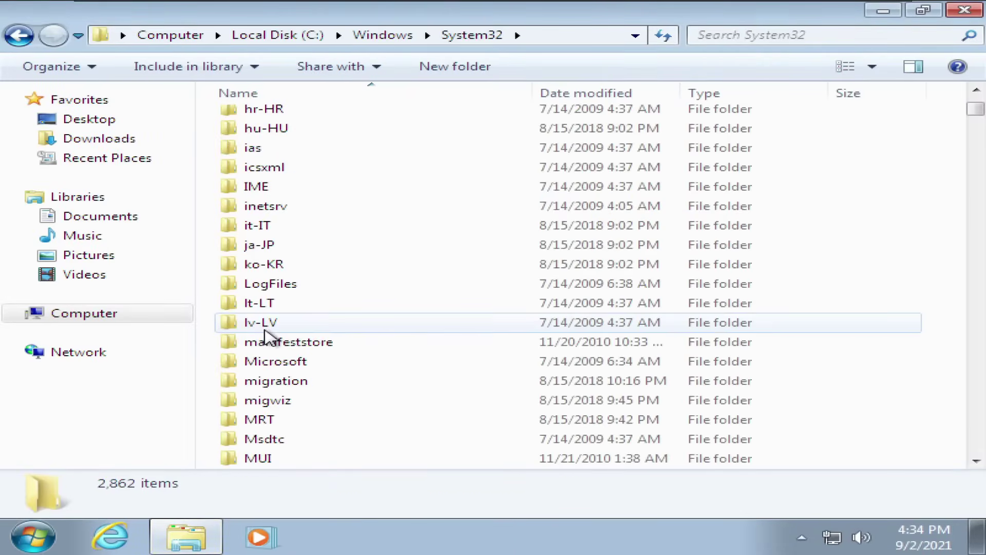
scroll(266, 337, "down", 20)
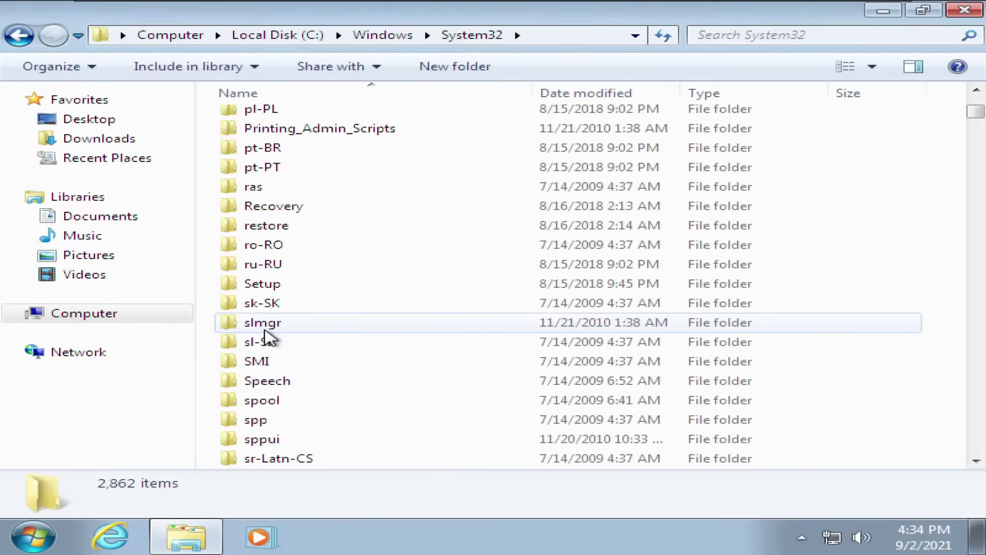
scroll(267, 337, "down", 20)
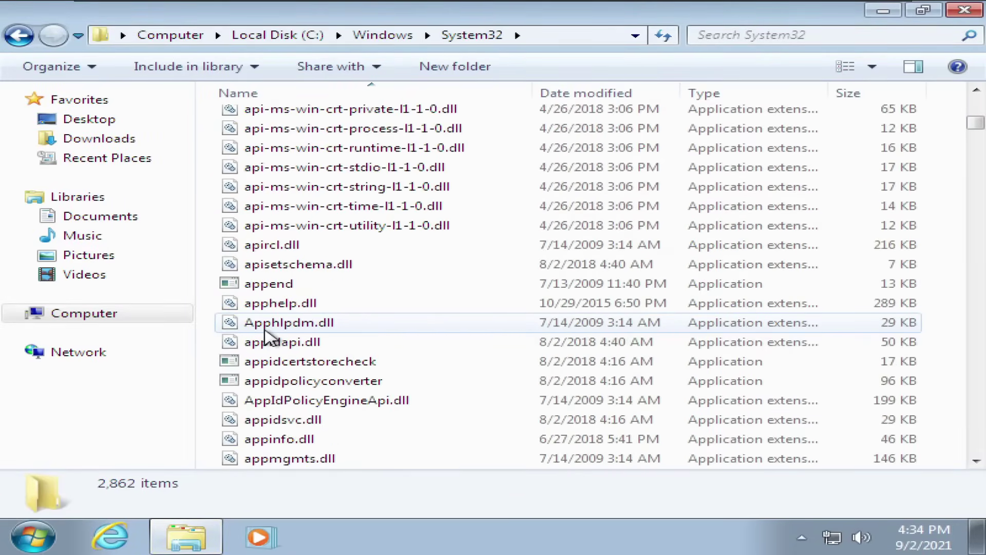
key("alt+Up")
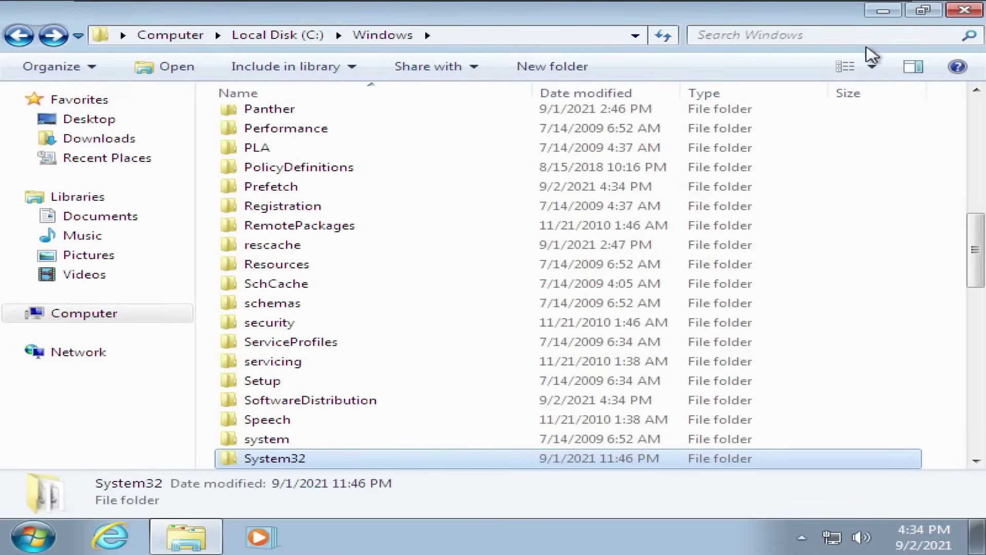
Close the Windows folder and create a batch file named death on the Windows 7 desktop
left_click(965, 9)
right_click(373, 204)
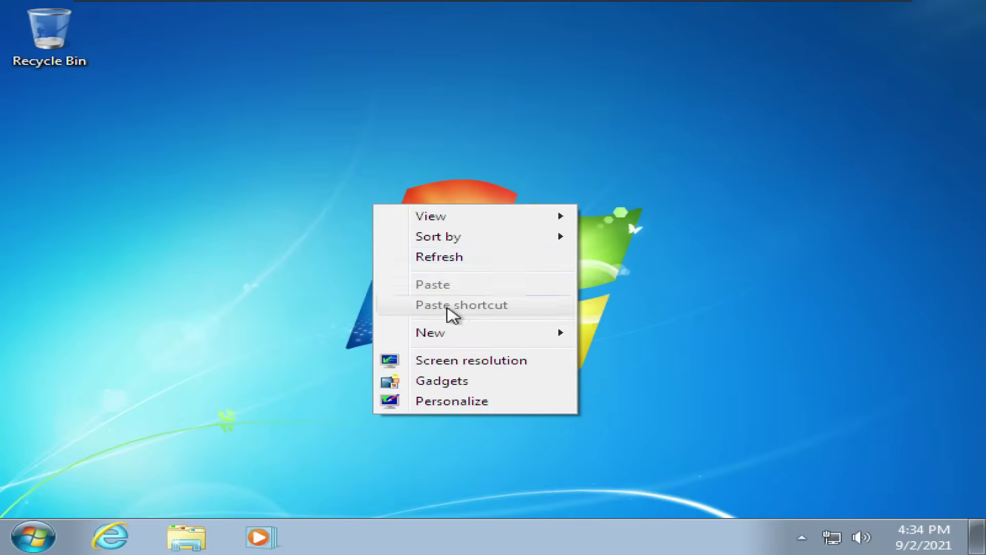
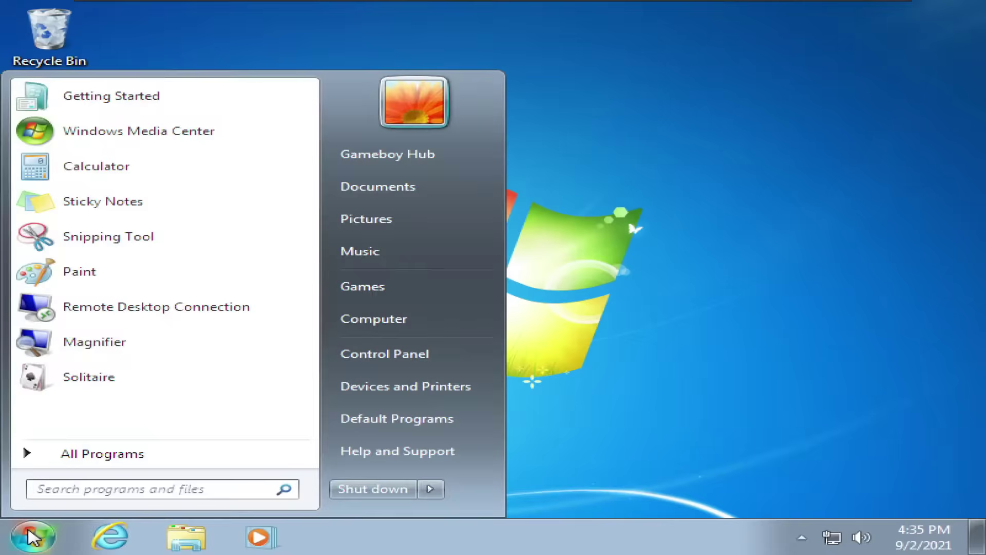
Reopen C:\Windows\System32, look through its folders and files, and close the window
left_click(399, 319)
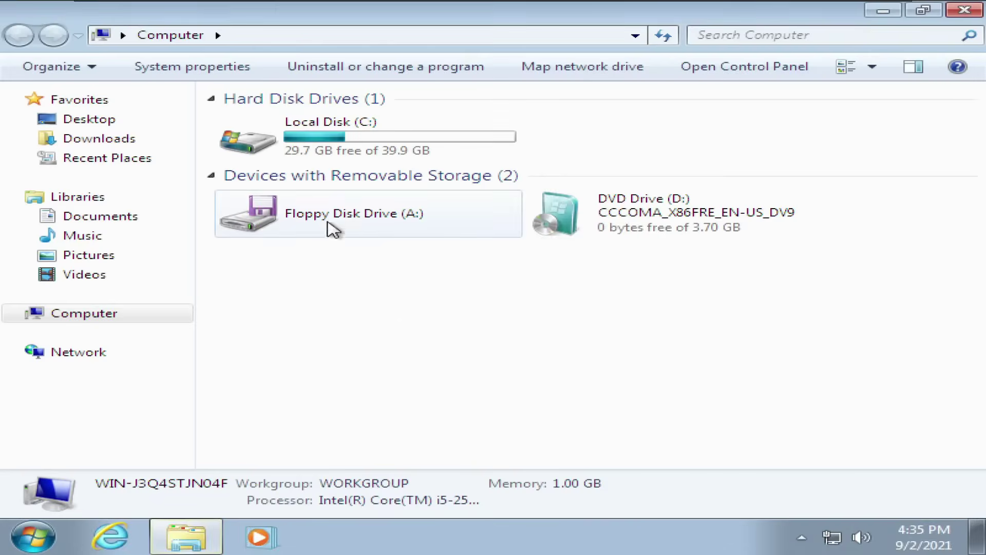
double_click(360, 136)
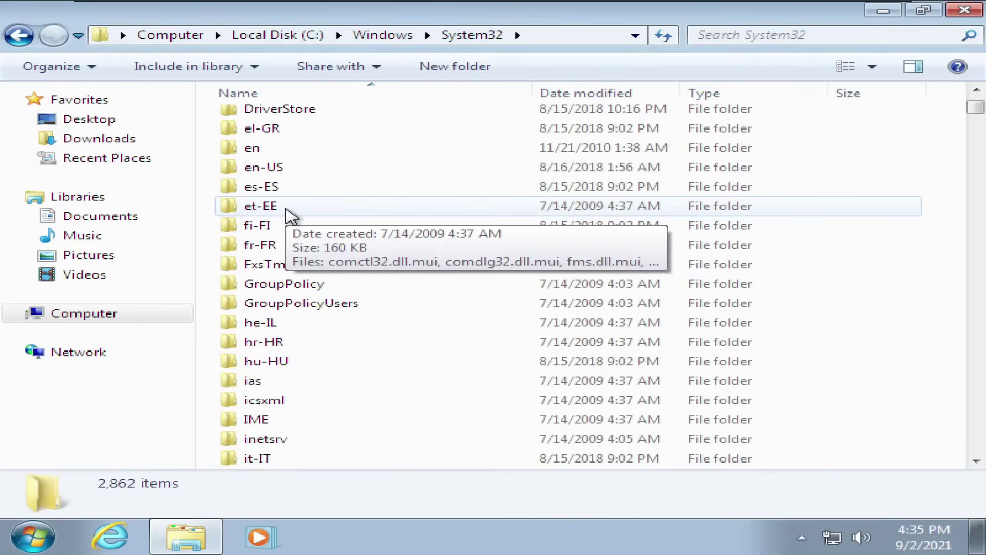
scroll(288, 214, "down", 20)
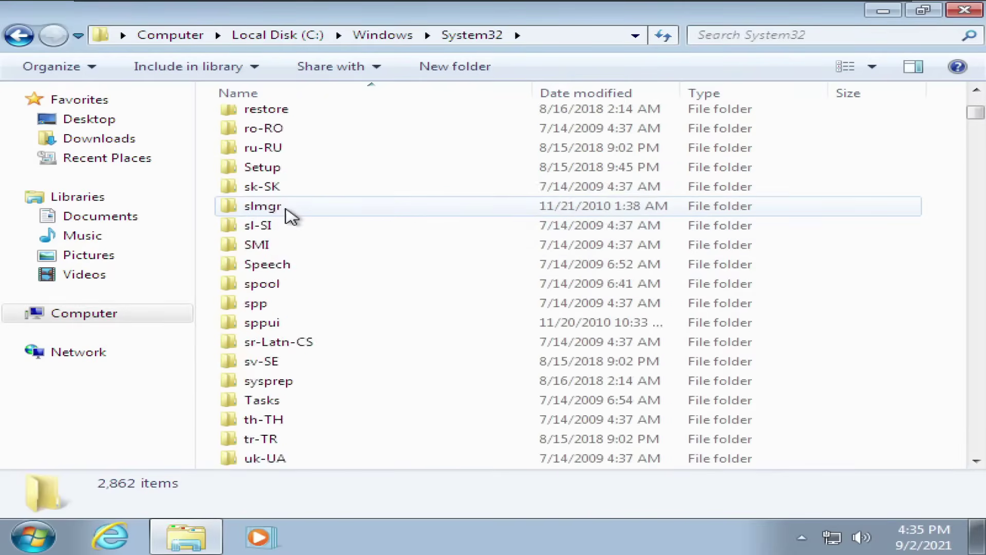
scroll(303, 298, "down", 13)
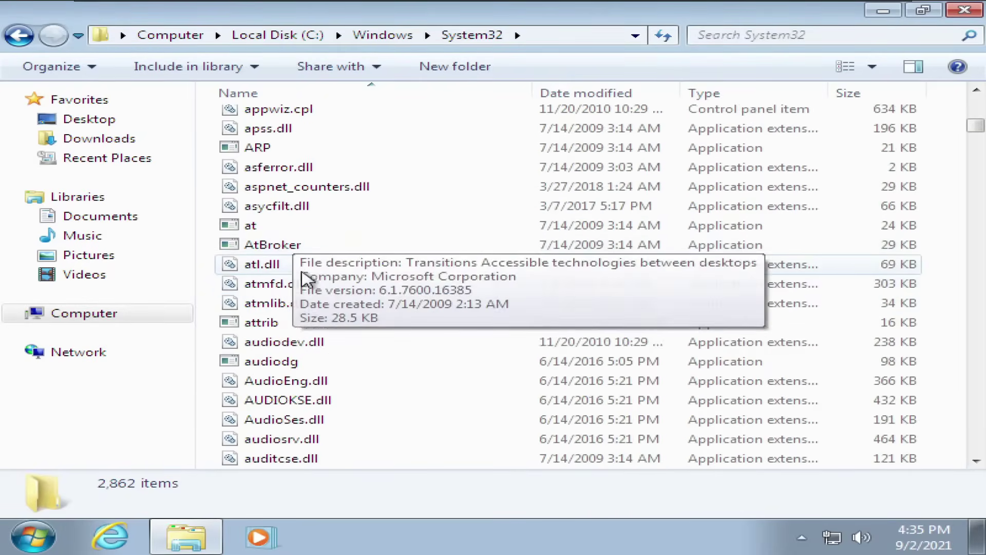
scroll(281, 282, "up", 9)
scroll(255, 275, "up", 20)
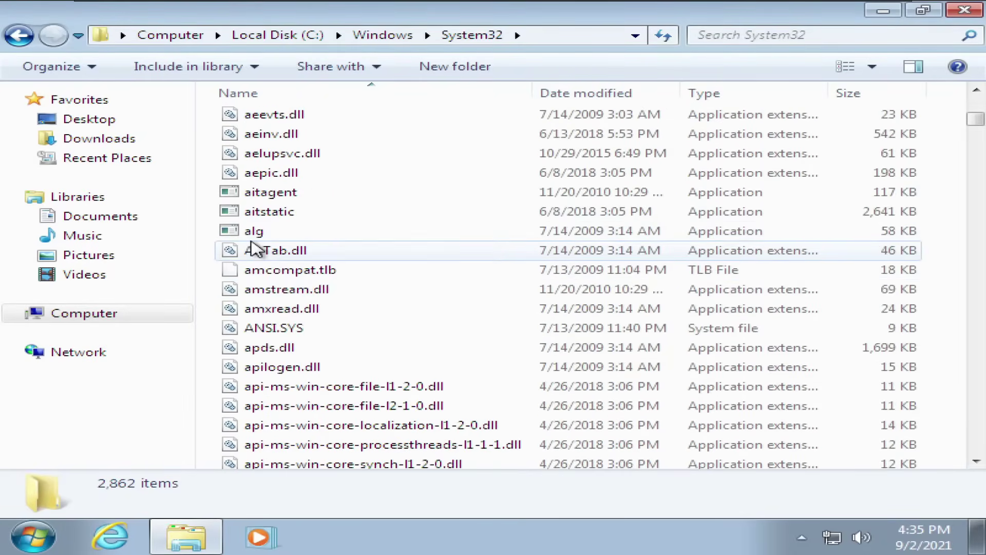
key("alt+F4")
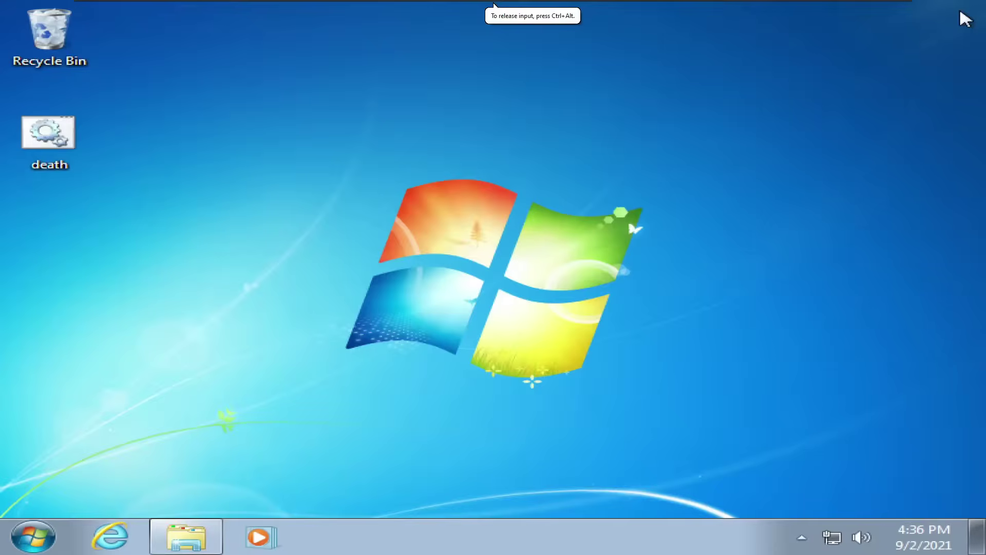
Restart Windows 7 with the death batch file on the desktop
left_click(34, 537)
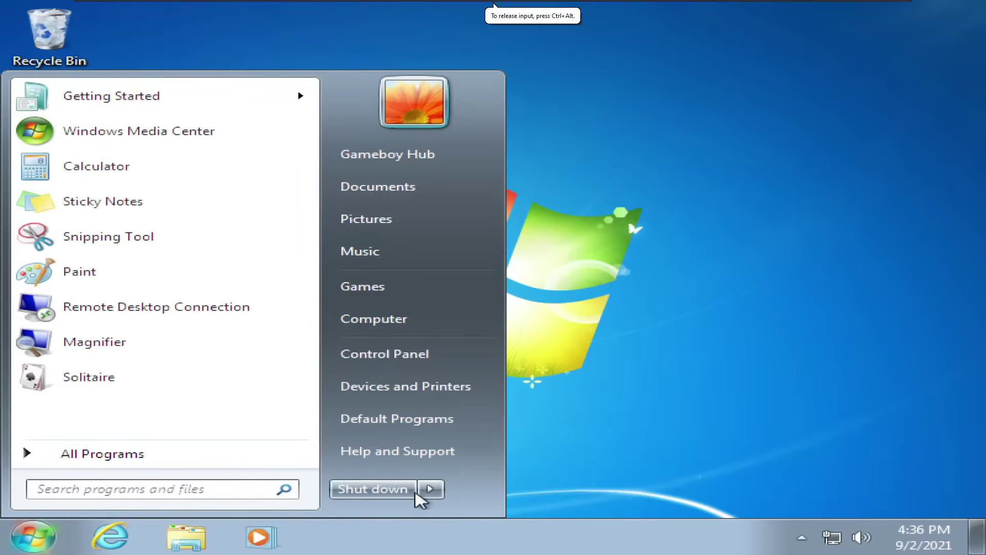
left_click(431, 489)
left_click(501, 454)
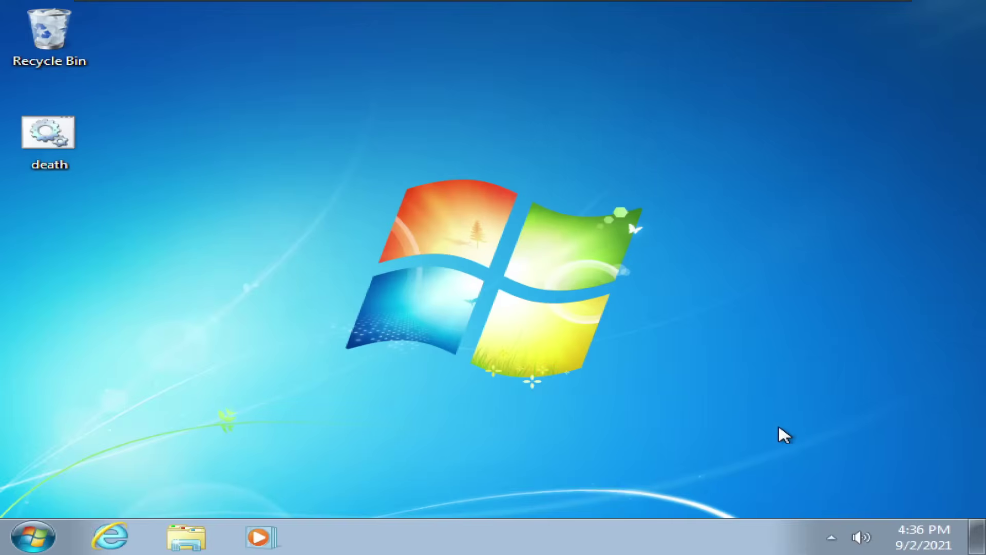
Open C:\Windows\System32 on the local disk and try to delete all of its files and folders, answering the prompts
left_click_drag(854, 473, 155, 108)
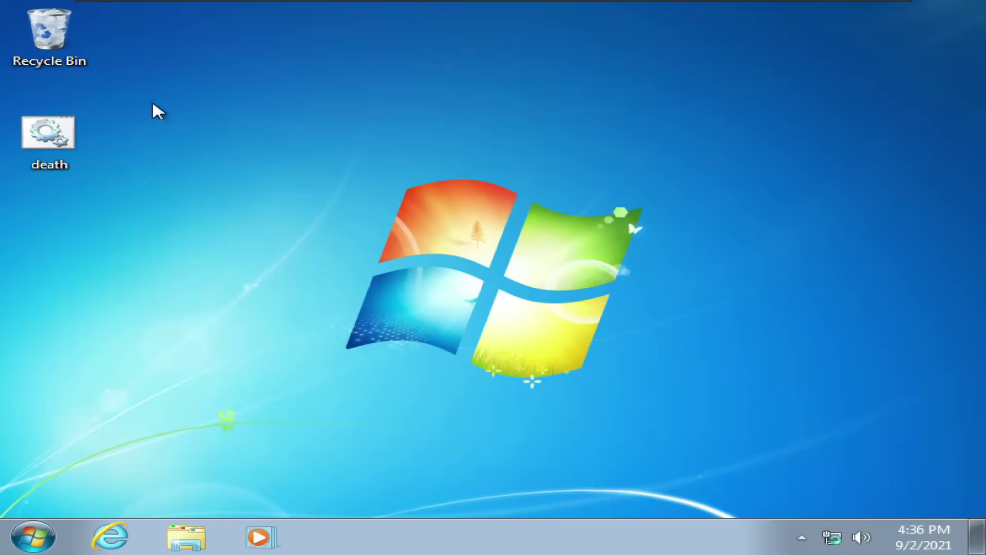
key("super")
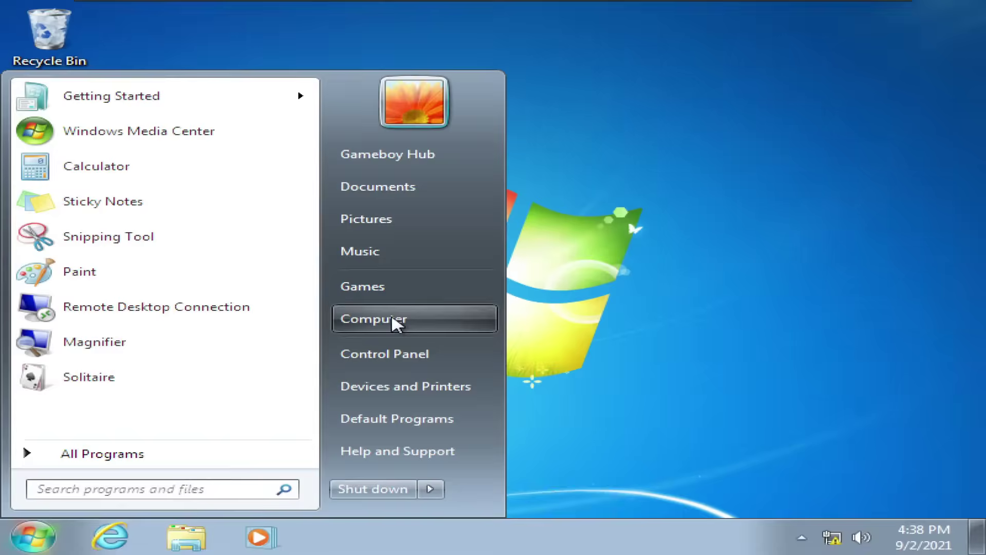
left_click(396, 320)
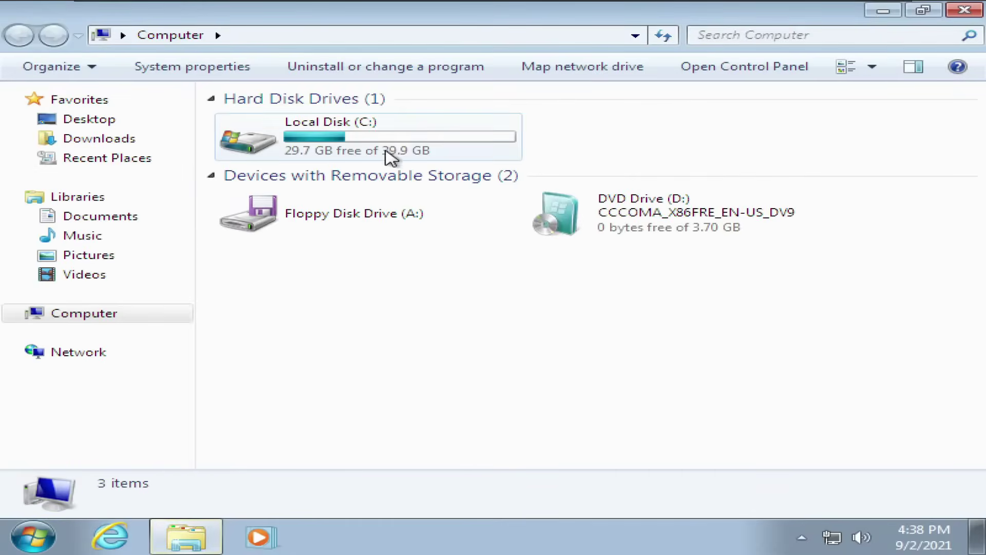
double_click(393, 152)
double_click(271, 179)
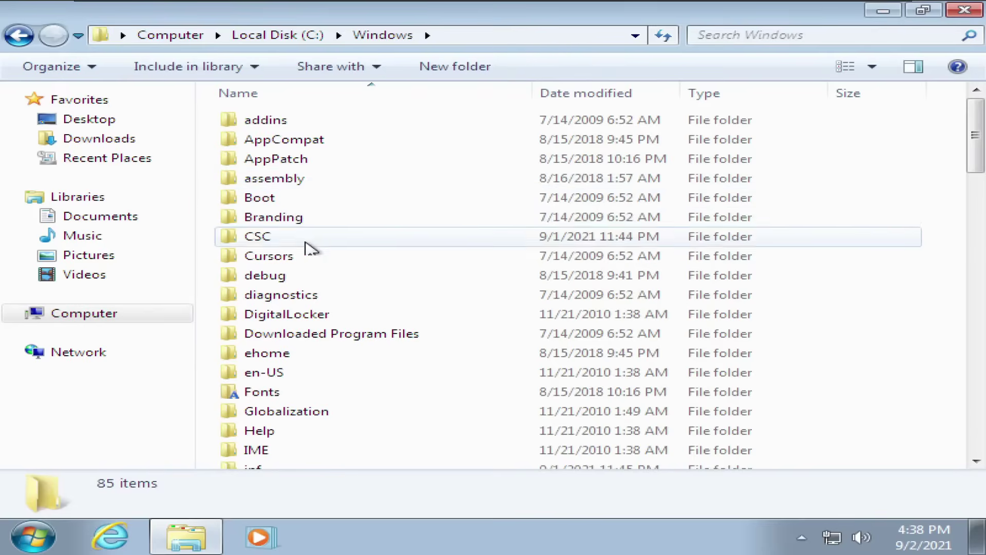
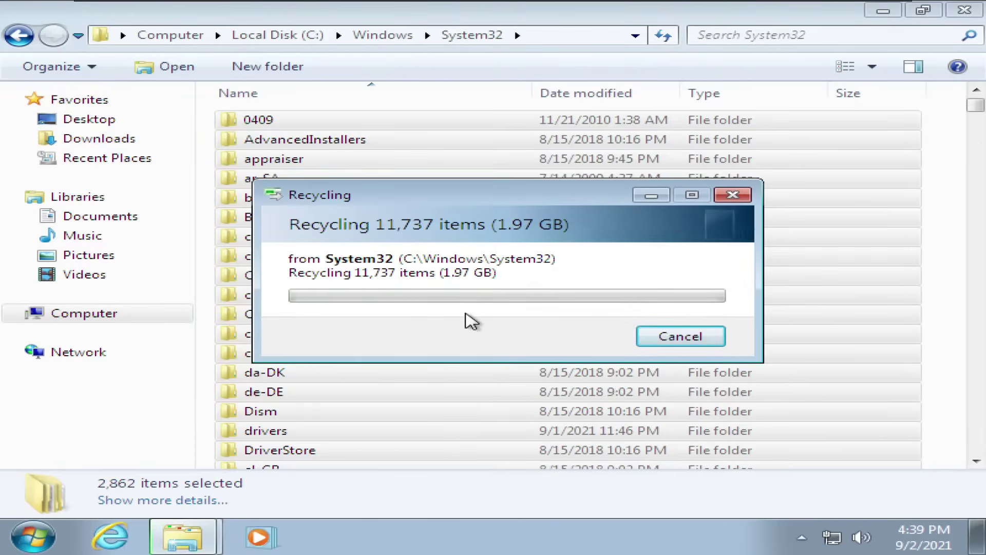
left_click(446, 366)
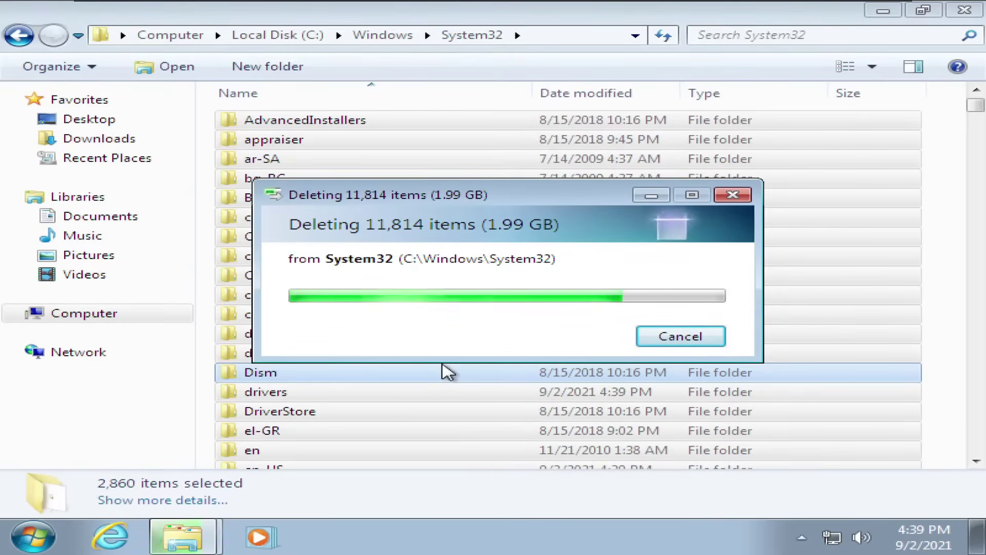
key("Return")
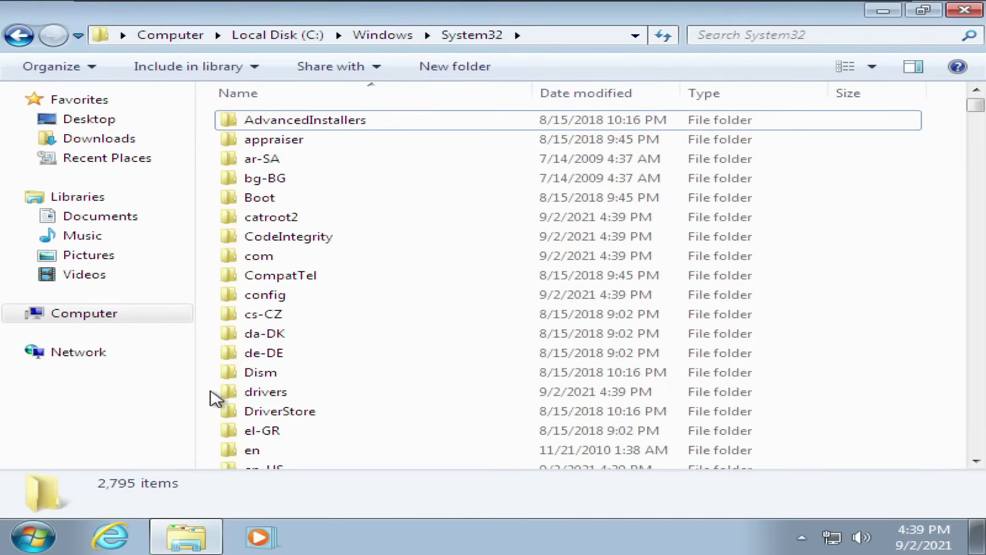
Close the System32 window, then open the Recycle Bin to check its contents and close it
left_click(966, 11)
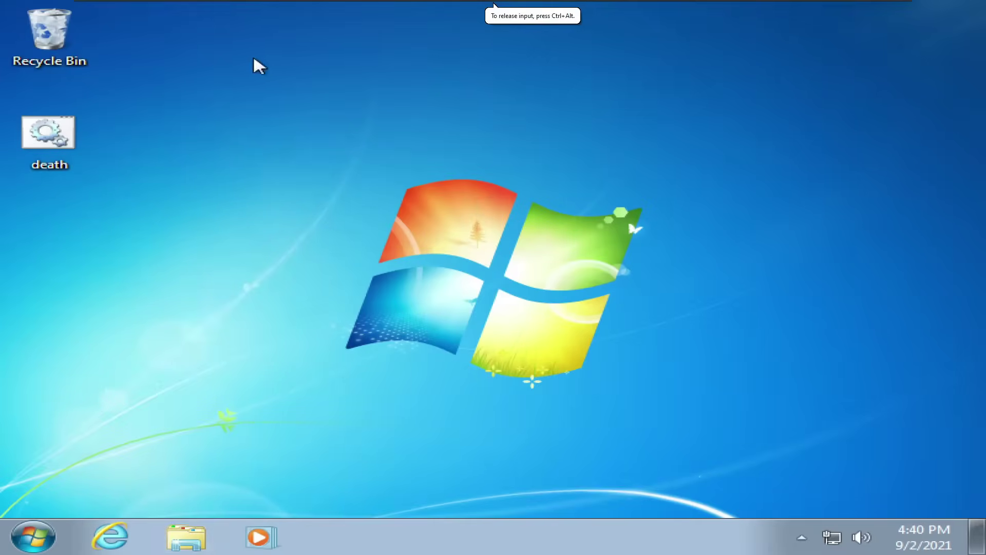
double_click(47, 38)
left_click(966, 6)
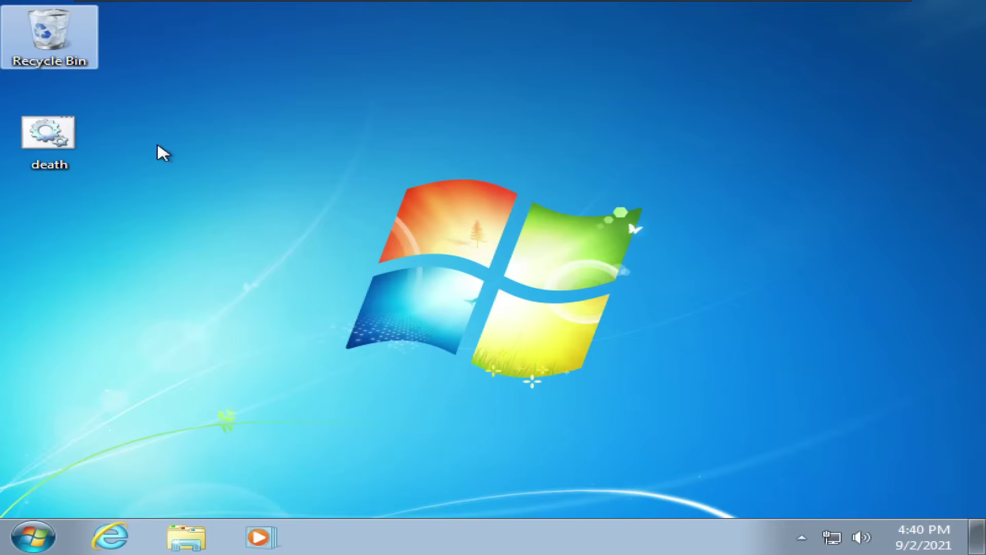
Restart Windows 7 and continue past the Windows Boot Manager error to the operating system selection
left_click(33, 537)
left_click(431, 489)
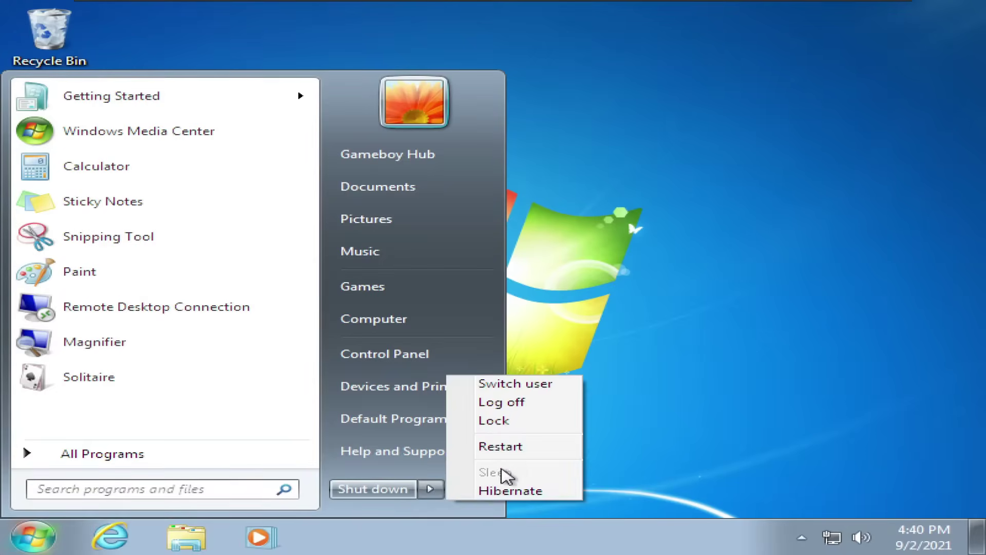
left_click(510, 451)
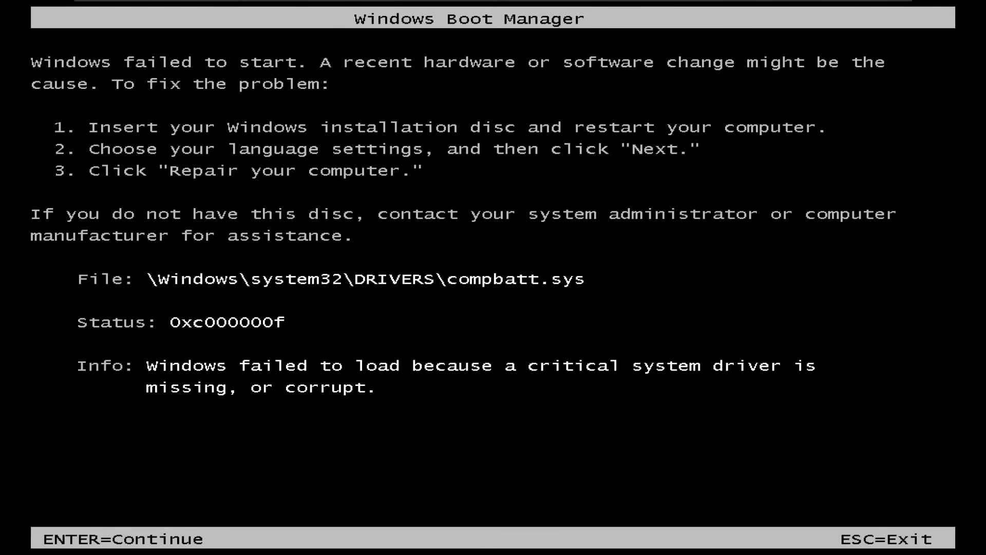
key("Return")
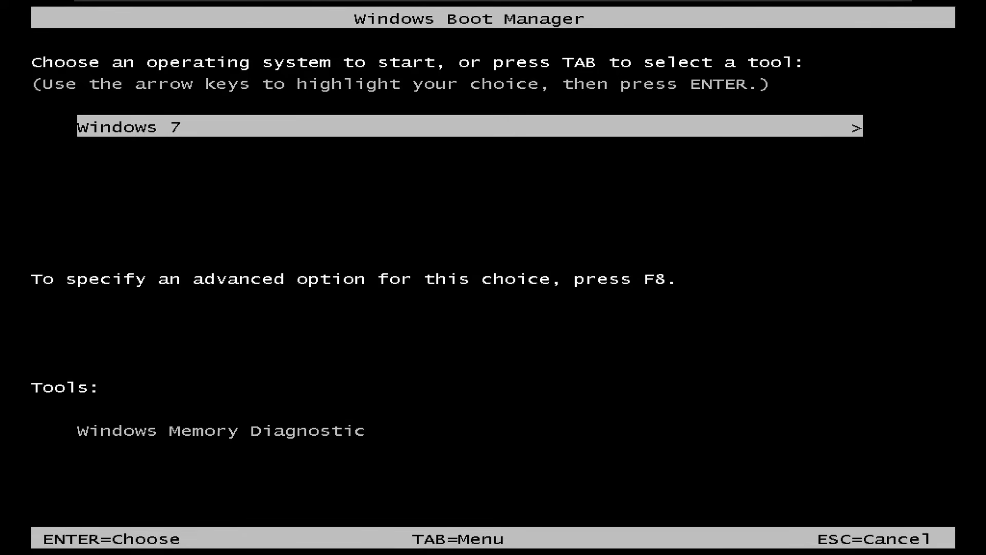
Boot Windows 7 from the boot manager and choose Start Windows Normally in Windows Error Recovery
key("Return")
key("Up")
key("Up")
key("Up")
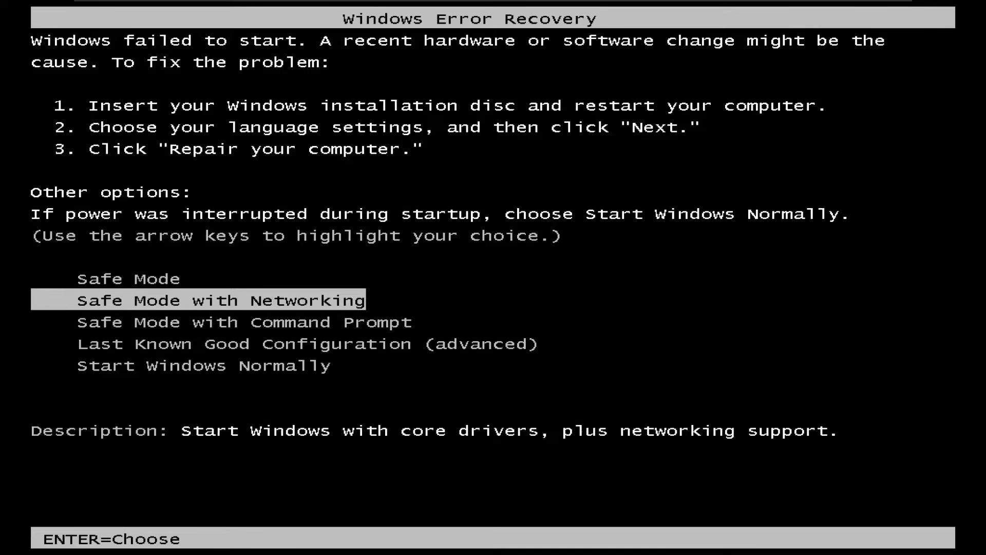
key("Down")
key("Down")
key("Down")
key("Return")
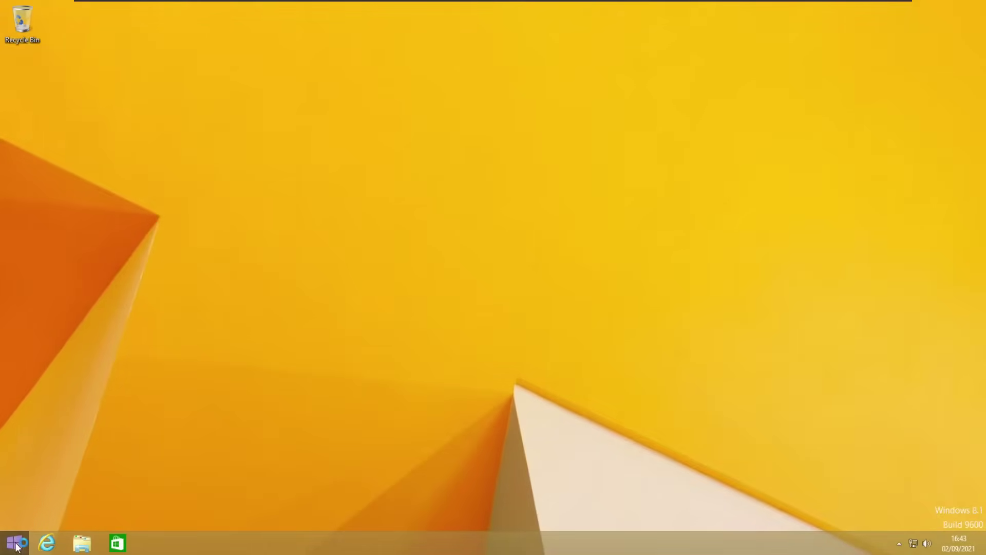
left_click(16, 543)
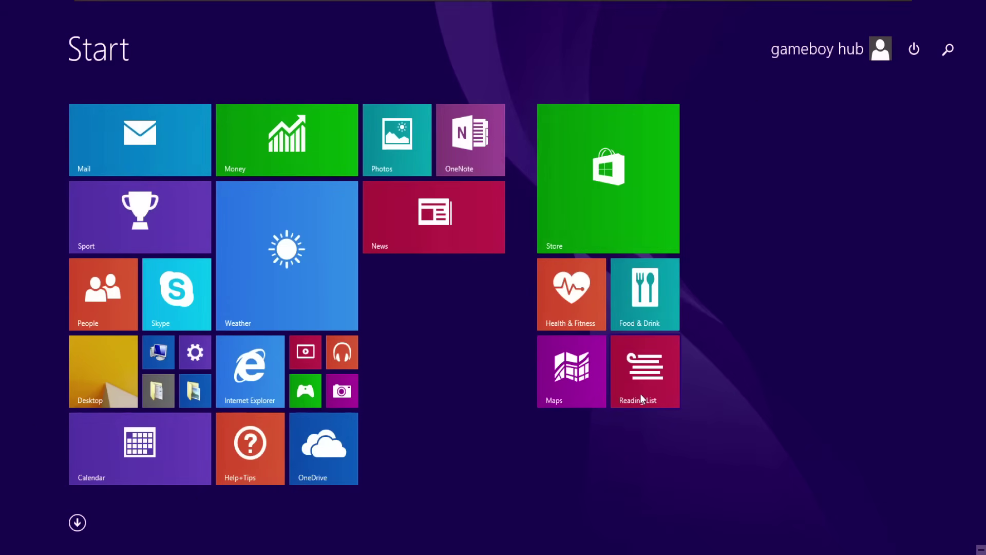
key("super")
left_click_drag(68, 16, 985, 507)
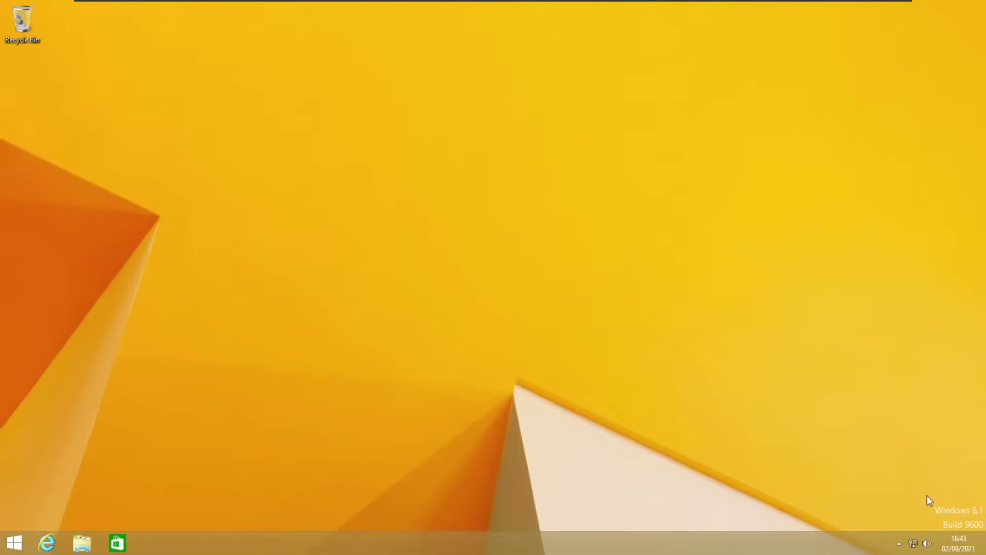
left_click_drag(927, 496, 54, 27)
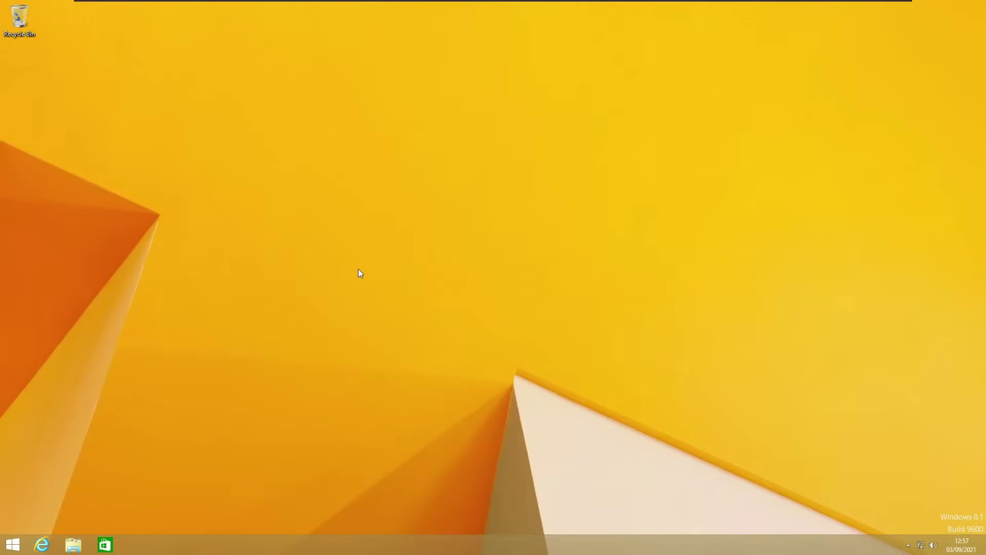
In Windows 8.1, browse to C:\Windows on the local disk and open the folder's properties
left_click(12, 545)
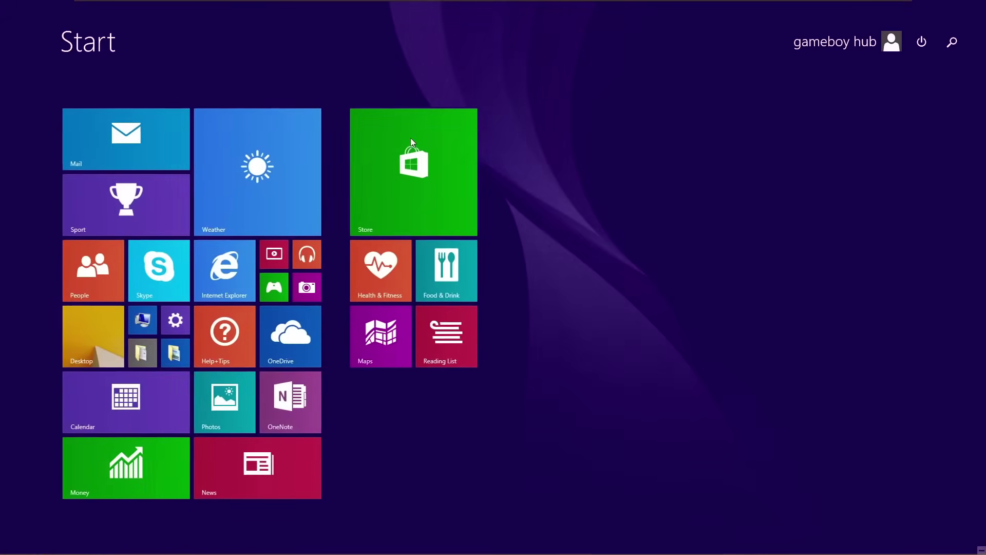
left_click(140, 326)
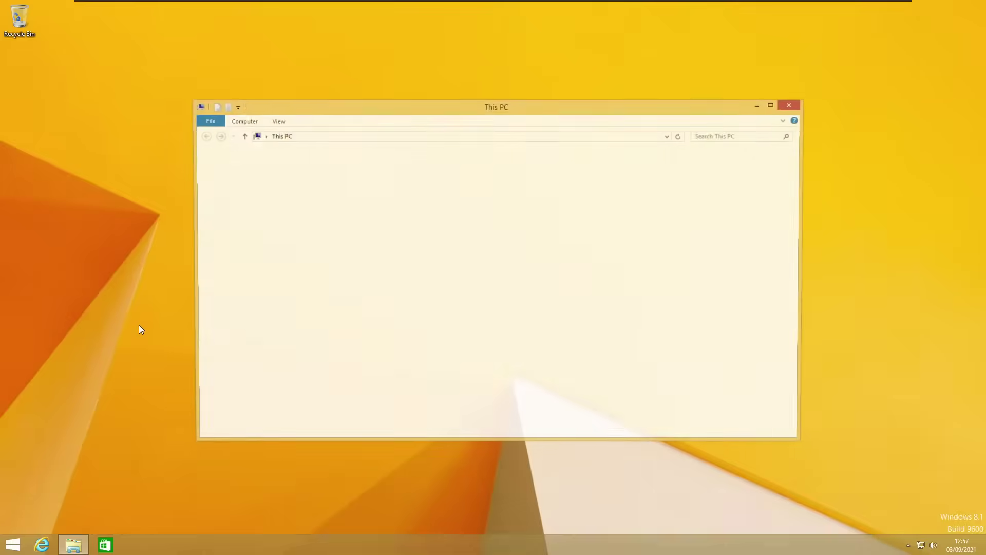
double_click(387, 249)
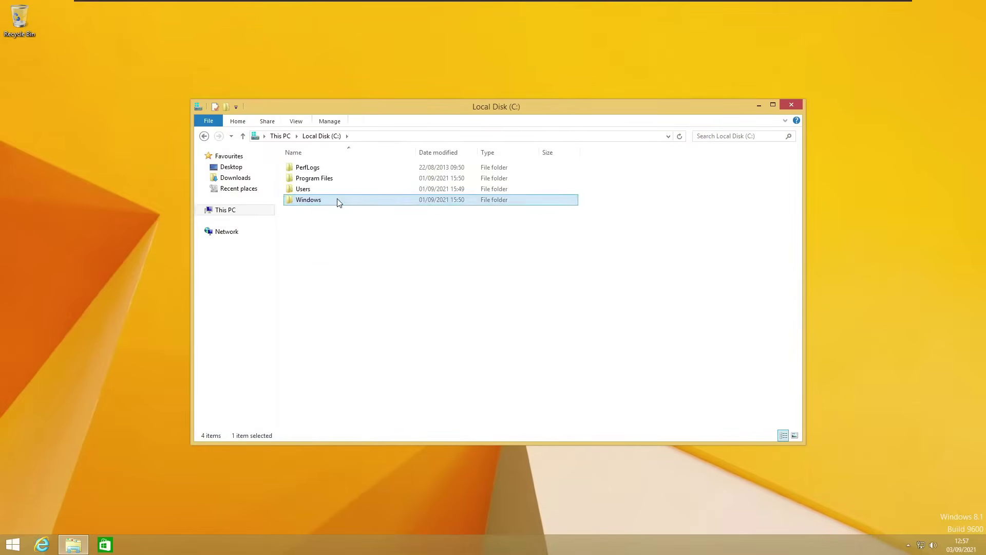
double_click(337, 200)
scroll(454, 324, "down", 5)
right_click(469, 421)
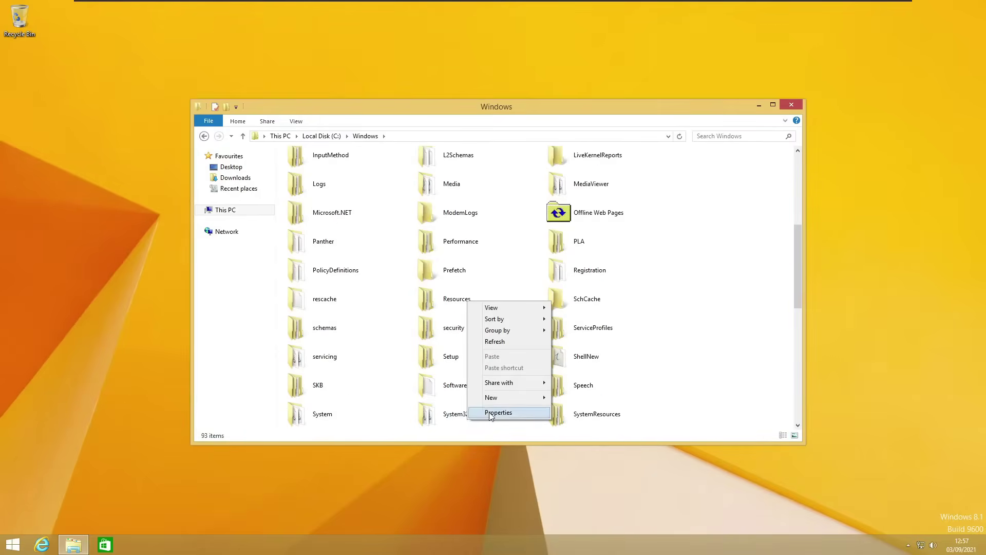
left_click(491, 413)
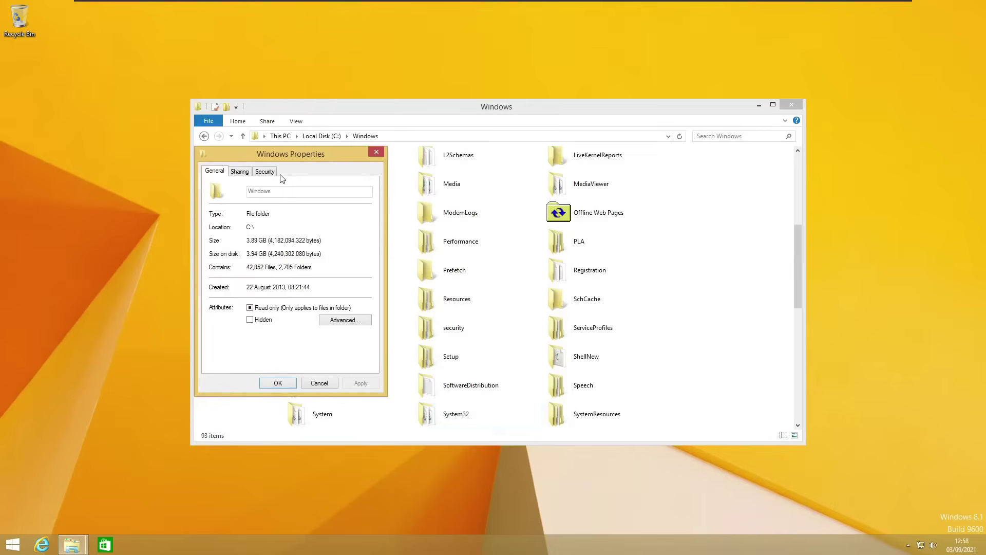
Check the Windows folder's security permissions for Users and Administrators, and open its advanced security settings
left_click(265, 171)
scroll(288, 221, "down", 2)
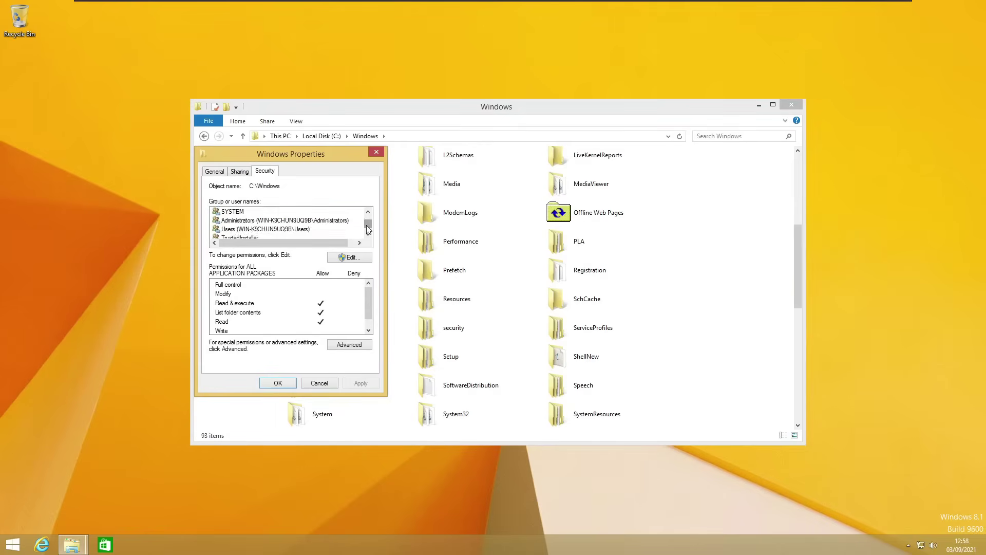
left_click(306, 222)
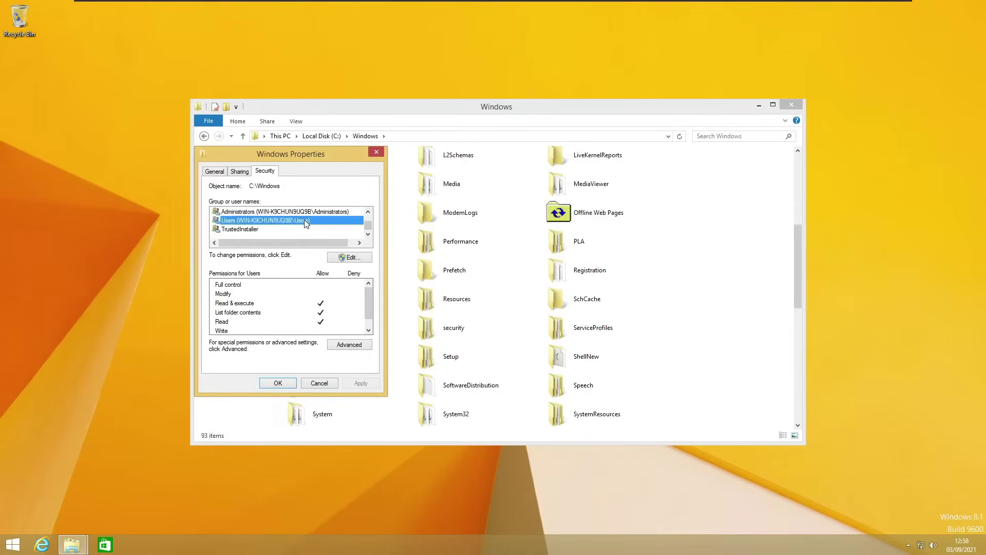
left_click(287, 213)
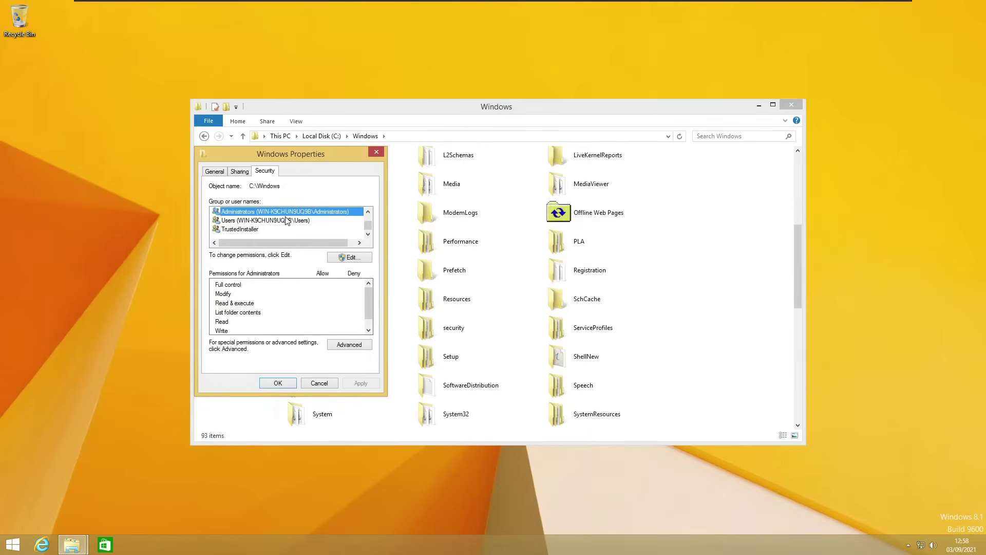
left_click(350, 346)
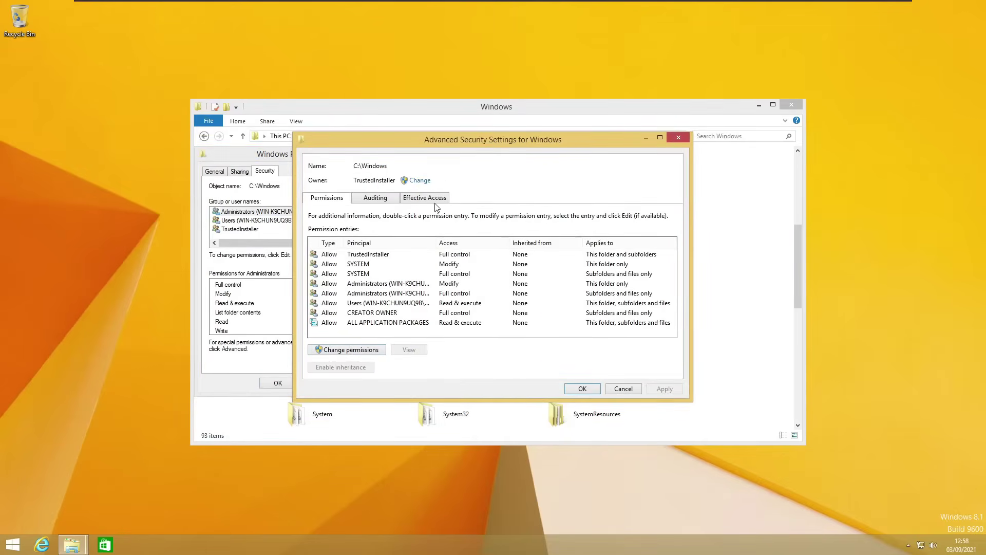
Change the owner of C:\Windows to the local user account, allowing the permissions editor and checking the account name
left_click(419, 180)
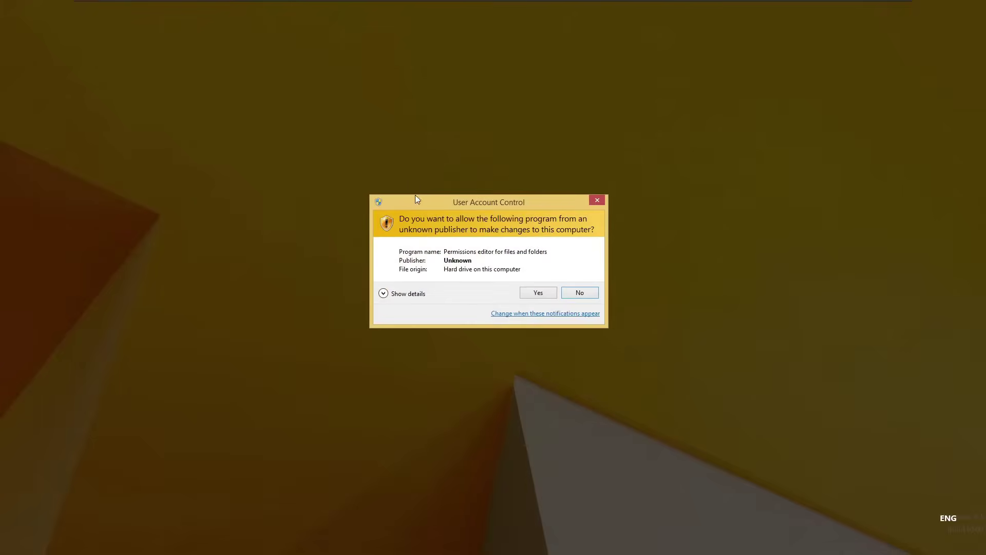
left_click(535, 295)
type("Gameboy hub")
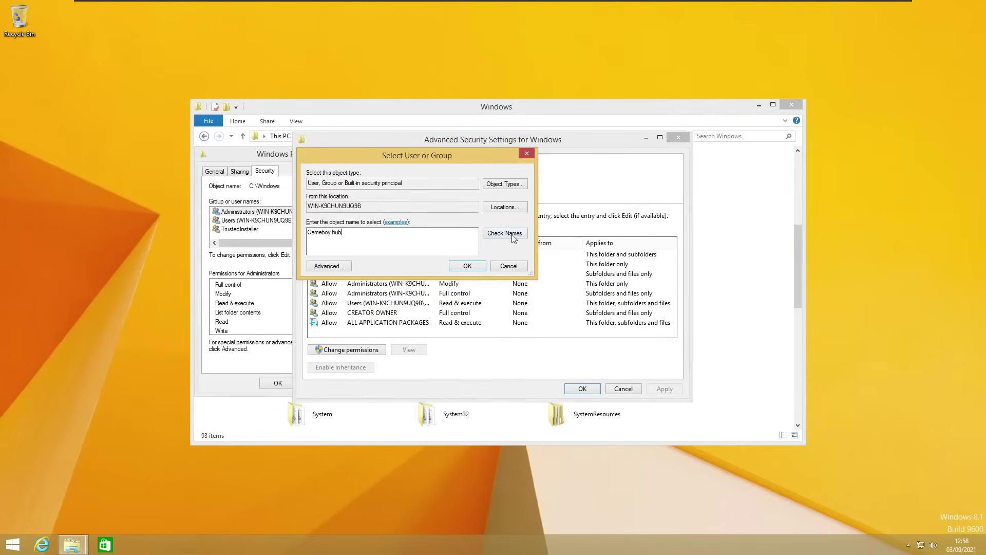
left_click(512, 234)
left_click(461, 266)
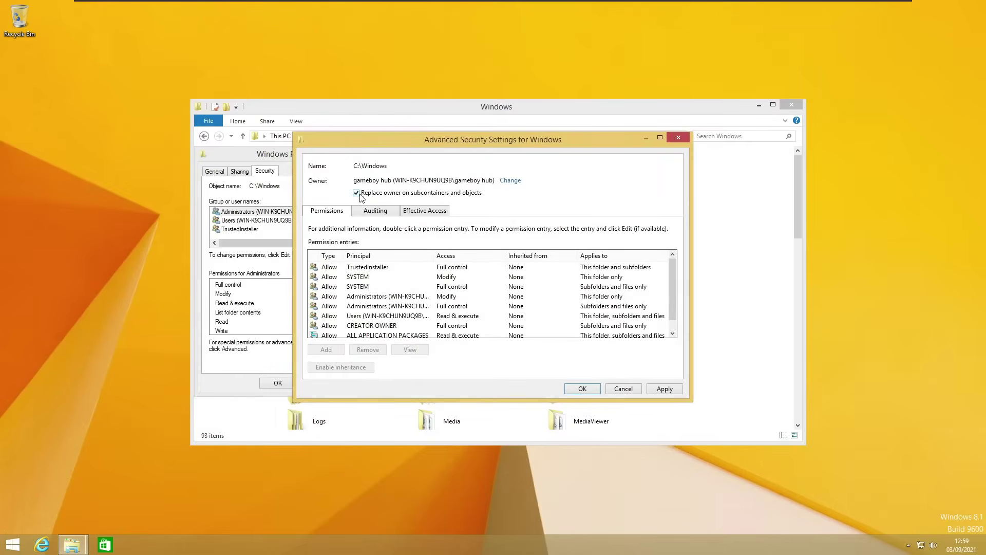
Apply the ownership change with the owner replaced on subcontainers and objects, and close the Windows folder's properties
left_click(663, 389)
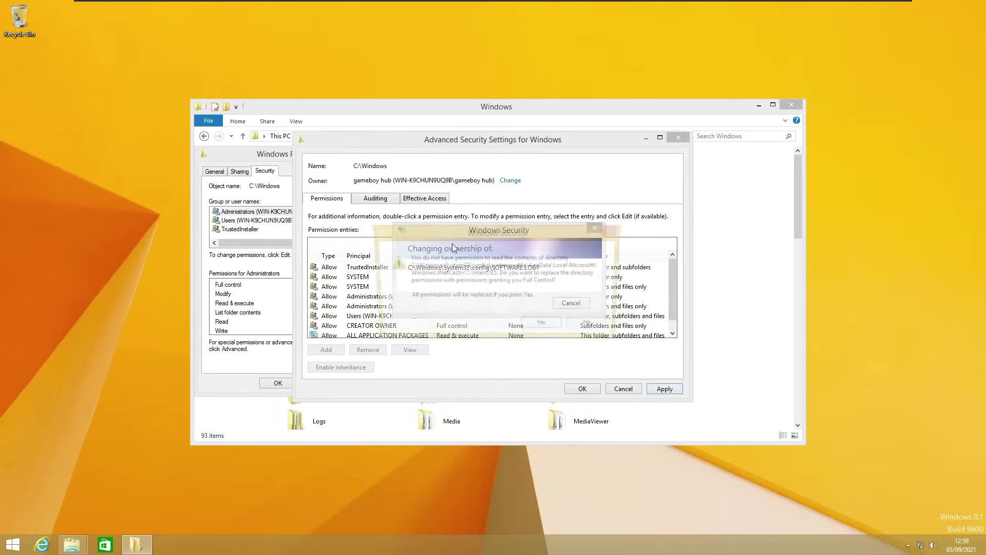
key("Return")
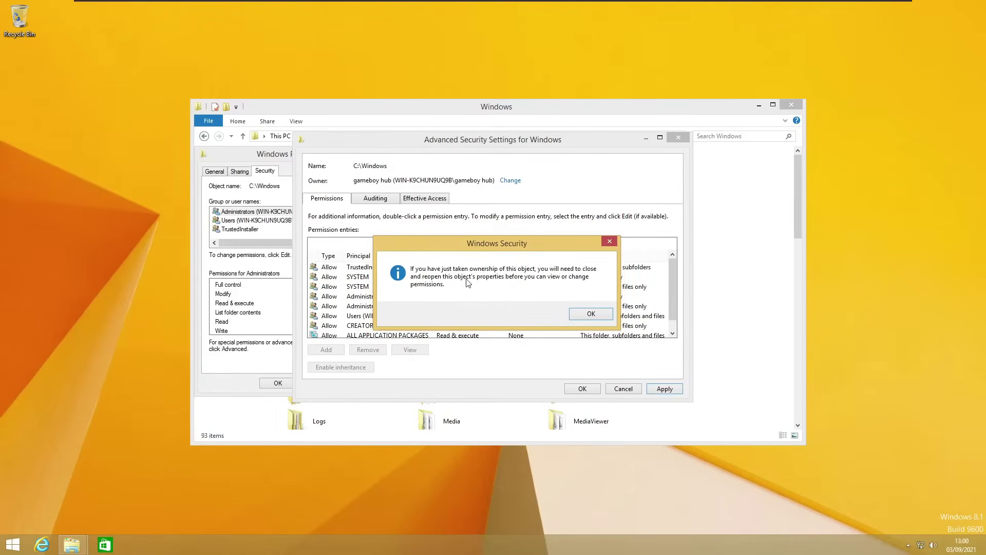
left_click(594, 314)
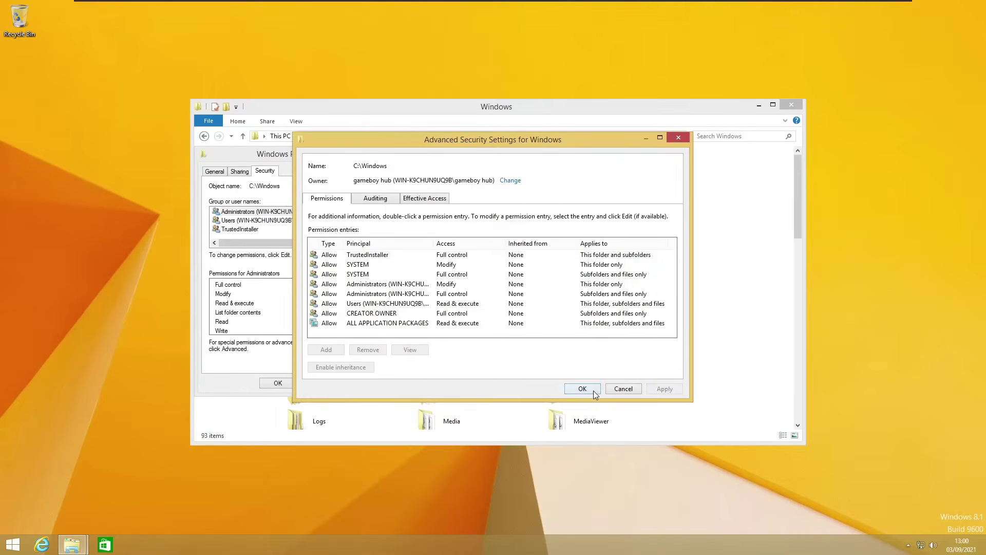
left_click(593, 391)
left_click(375, 152)
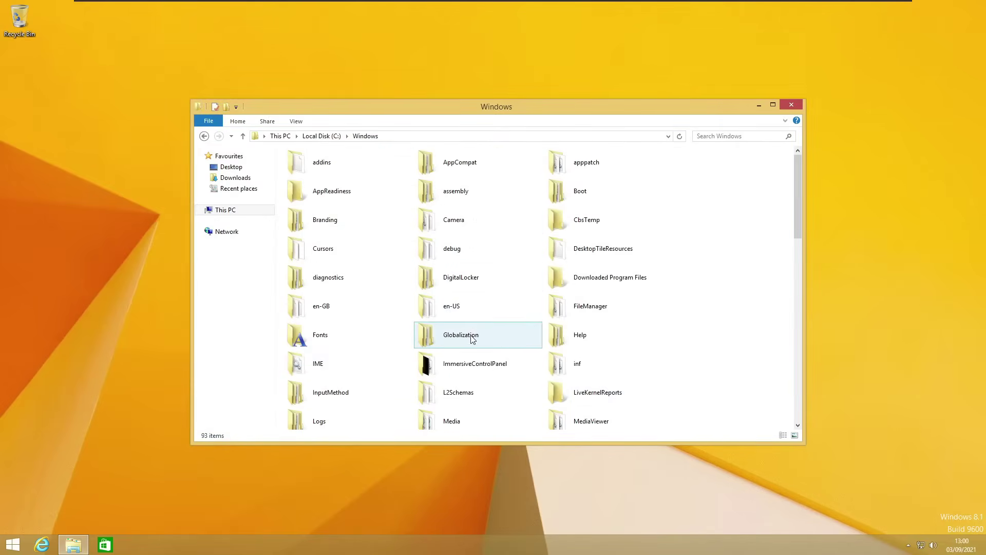
Allow Administrators full control of C:\Windows\System32, accept the system folder permission change, and close the folder's properties
left_click_drag(550, 288, 457, 202)
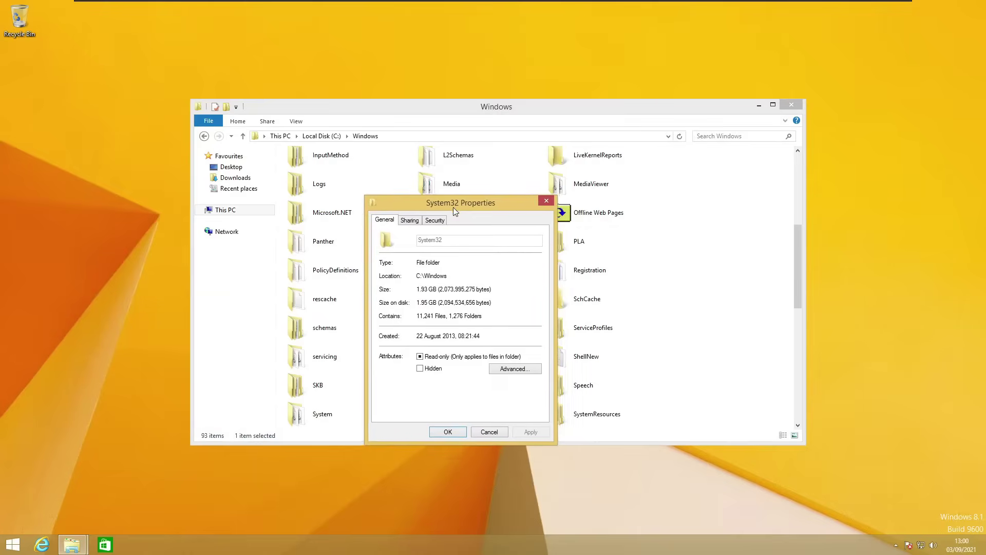
left_click(437, 220)
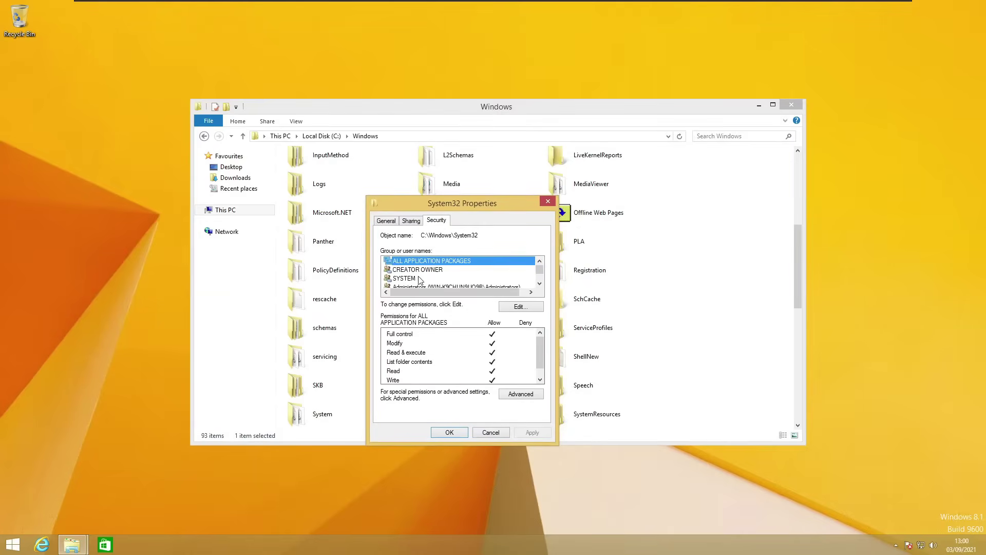
left_click(435, 286)
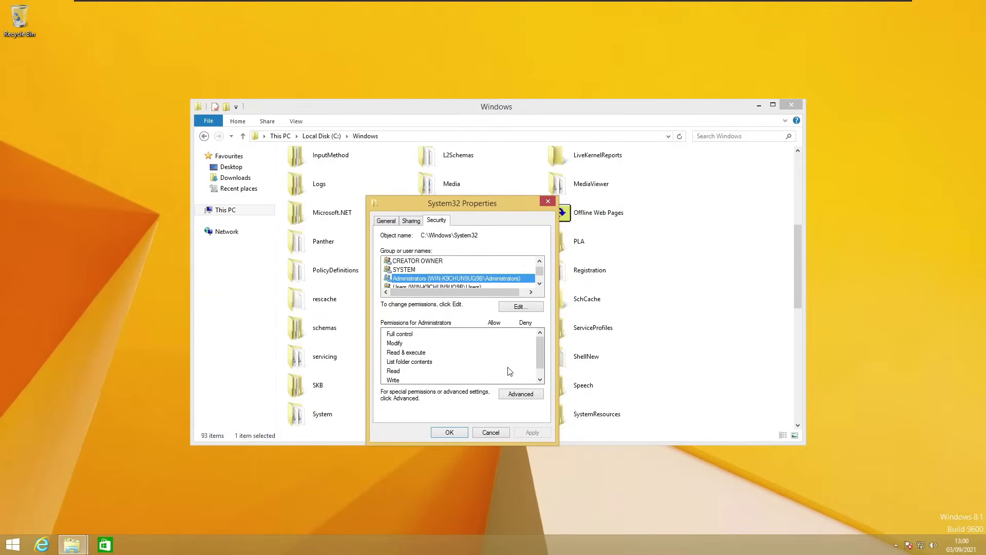
left_click(513, 307)
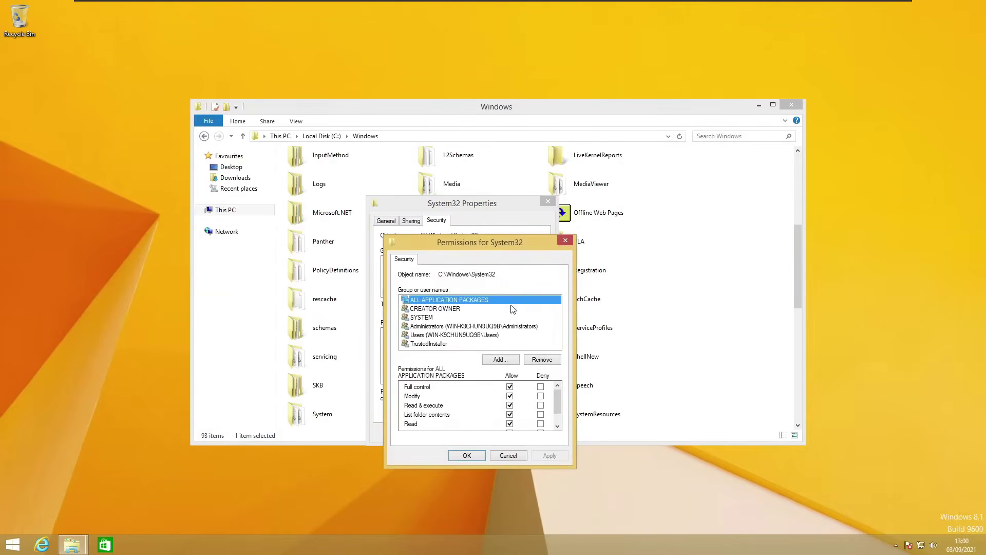
left_click(459, 327)
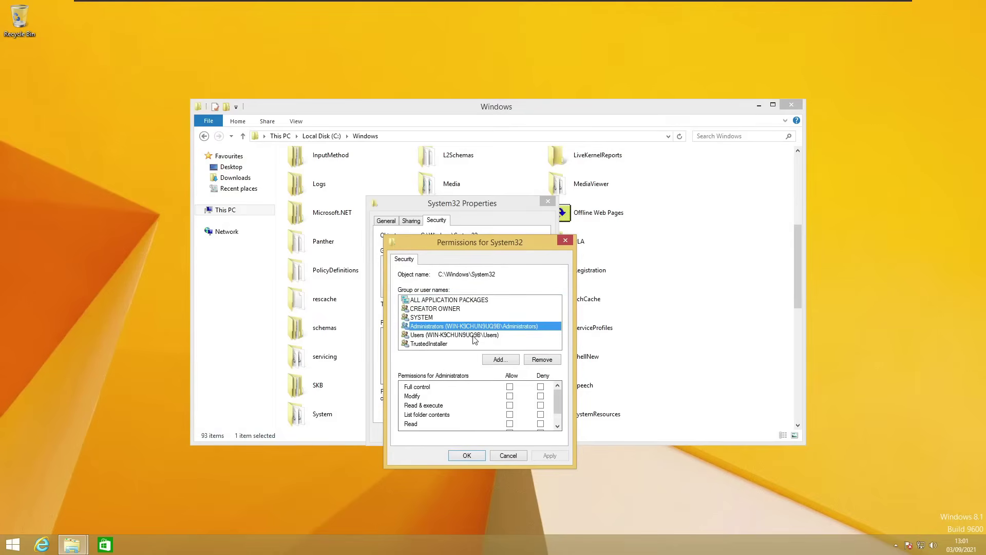
left_click(509, 387)
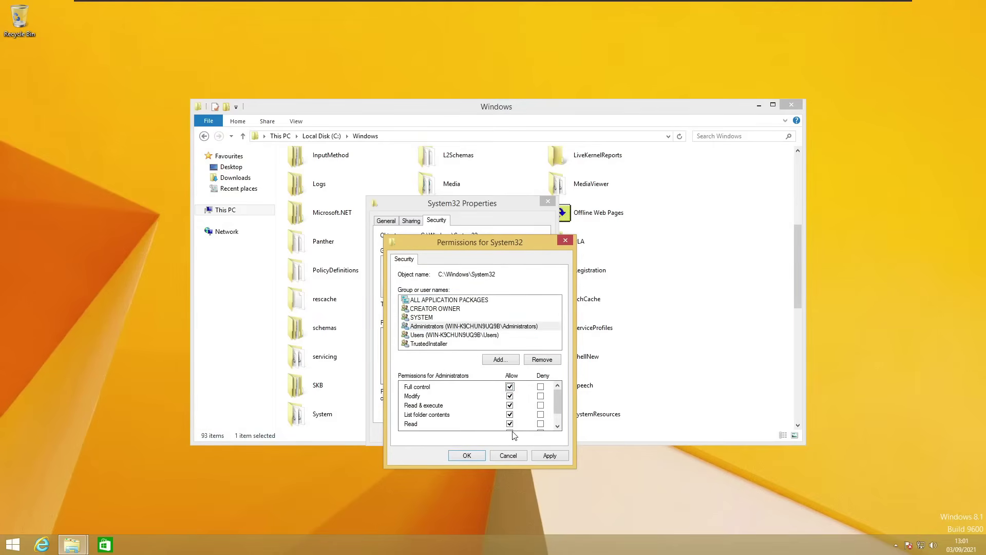
left_click(542, 455)
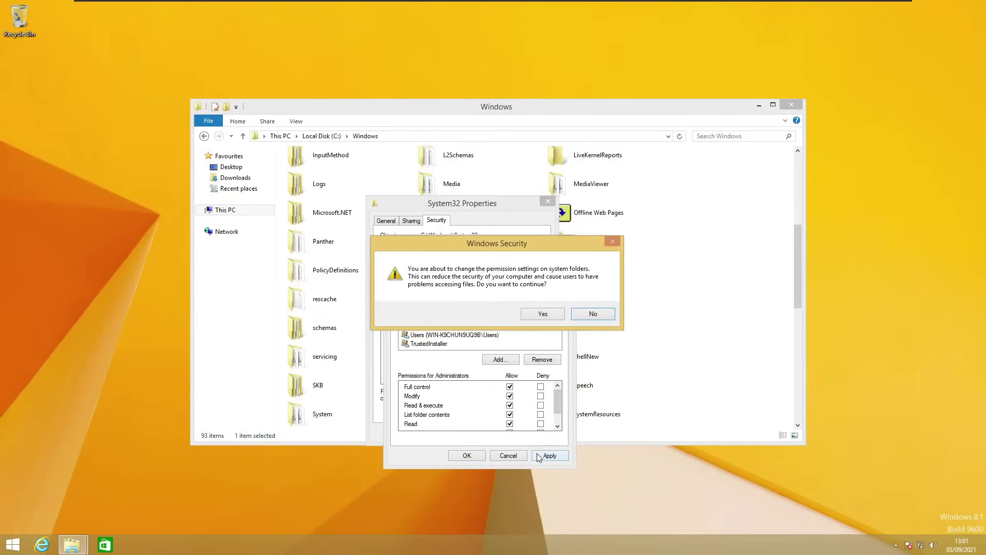
left_click(543, 314)
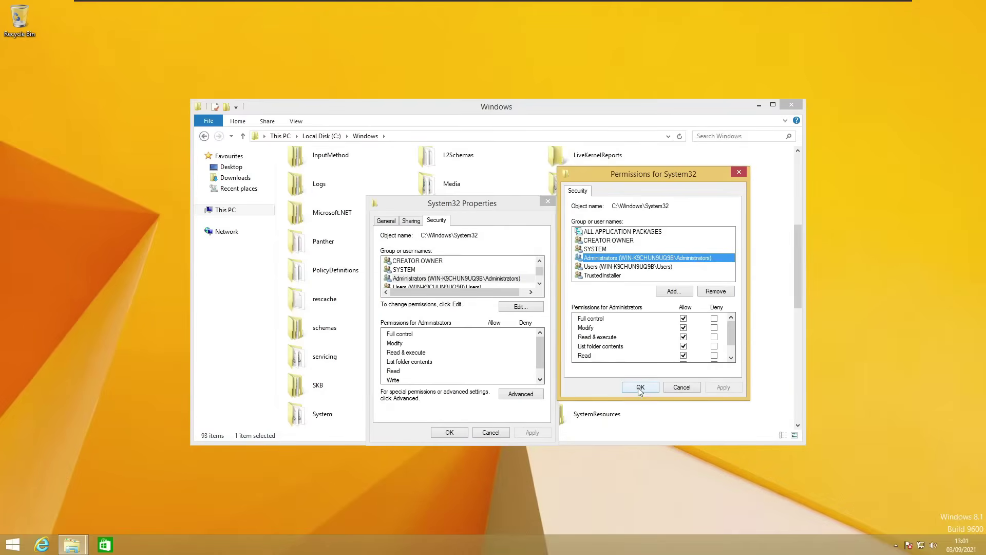
left_click(638, 387)
left_click(450, 433)
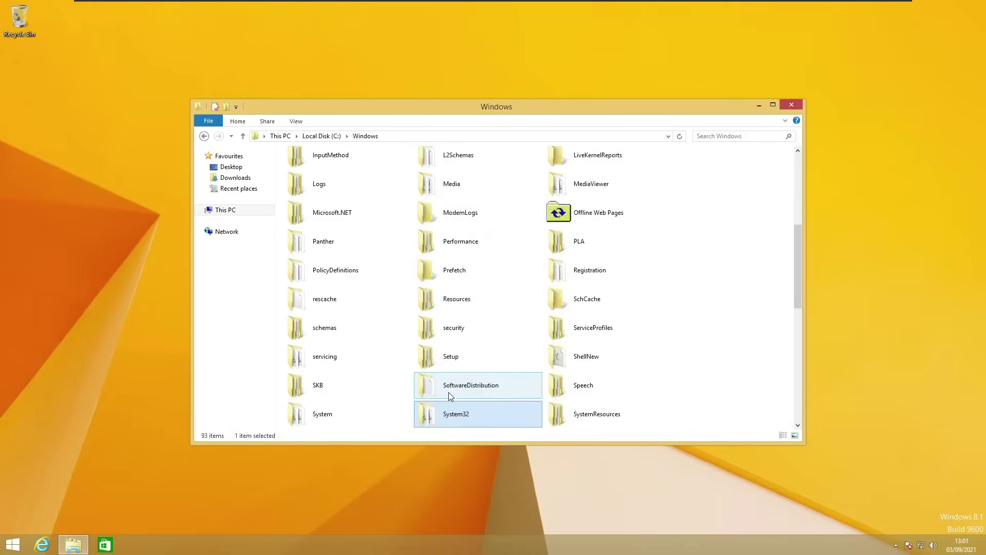
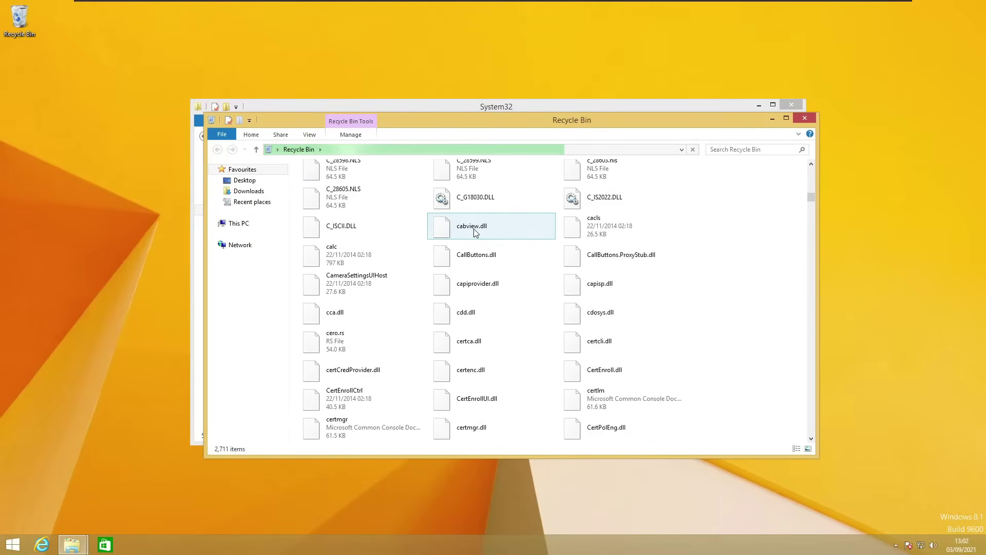
Close the Recycle Bin and System32 windows, and try to empty the Recycle Bin
left_click(805, 118)
left_click(793, 105)
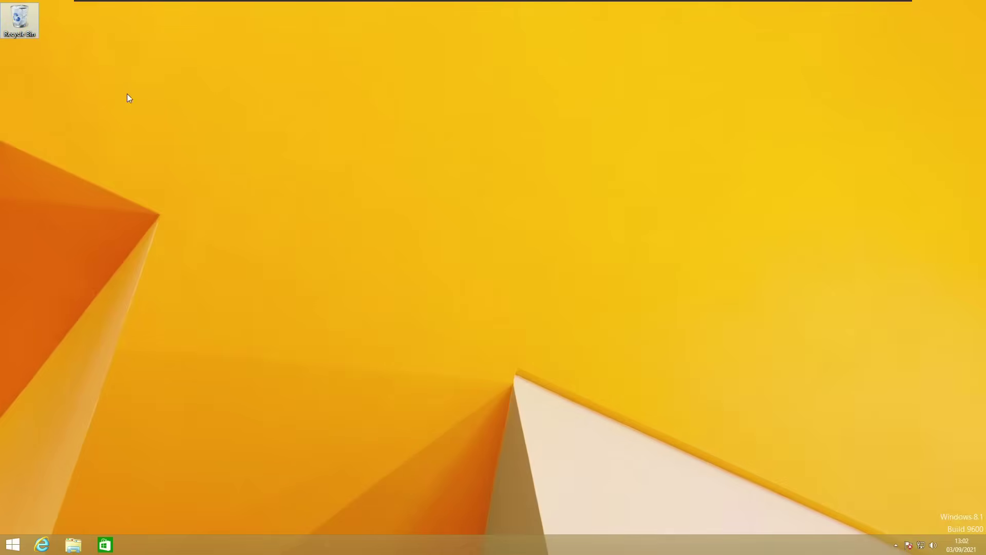
right_click(24, 33)
left_click(41, 48)
Open C:\Windows\System32 in Windows 8.1, look through the remaining files, and close the window
key("super")
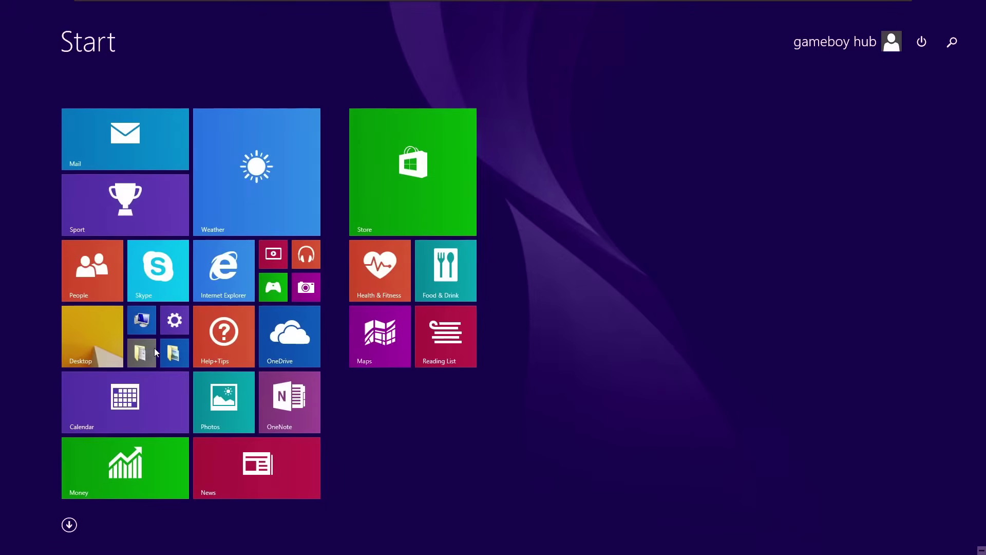
left_click(143, 331)
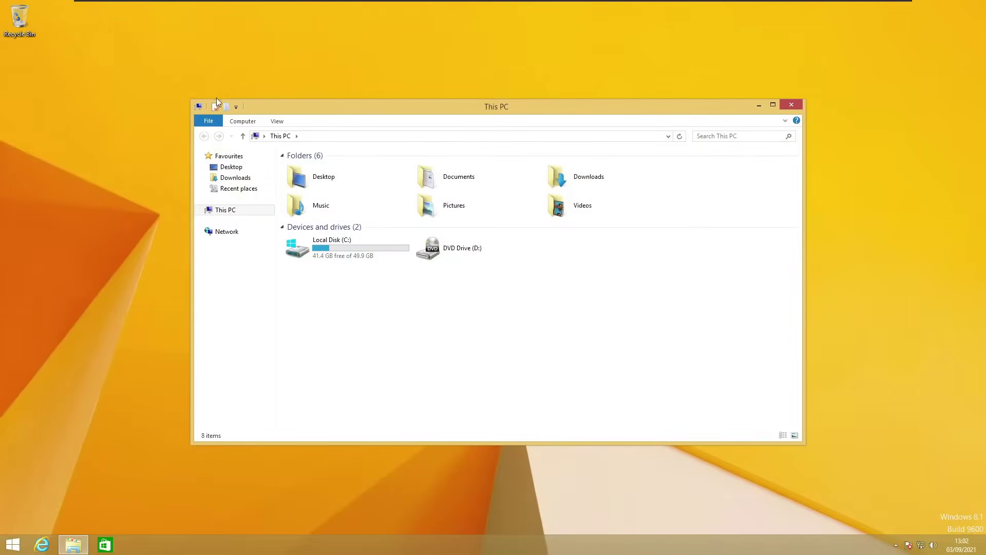
double_click(345, 245)
double_click(307, 204)
scroll(417, 337, "down", 10)
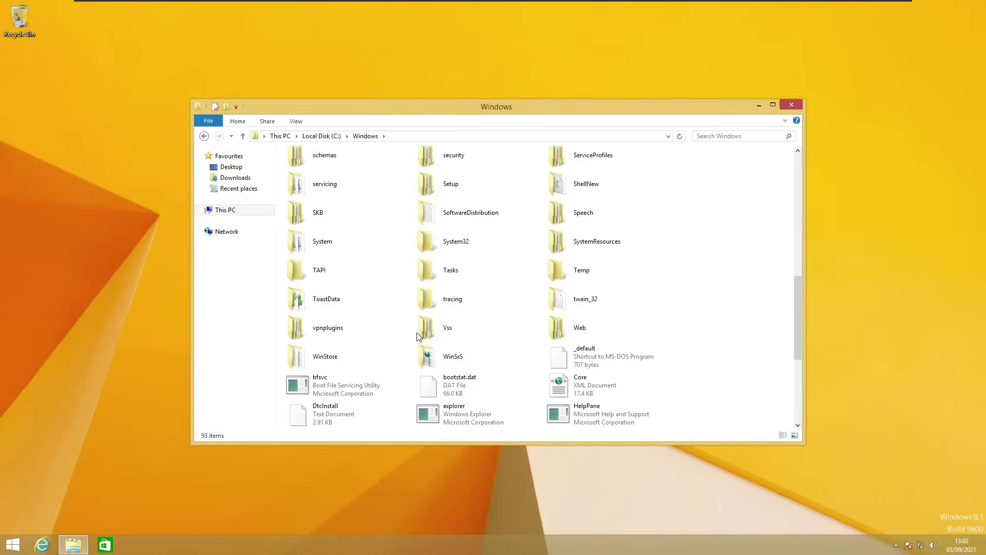
scroll(418, 337, "down", 3)
scroll(456, 319, "up", 3)
scroll(465, 331, "up", 2)
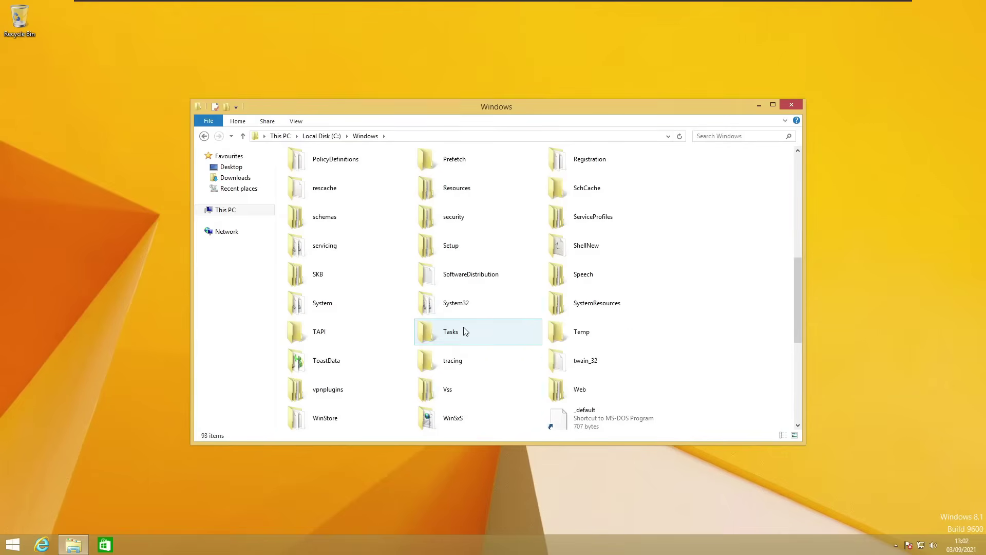
double_click(455, 302)
scroll(432, 288, "down", 20)
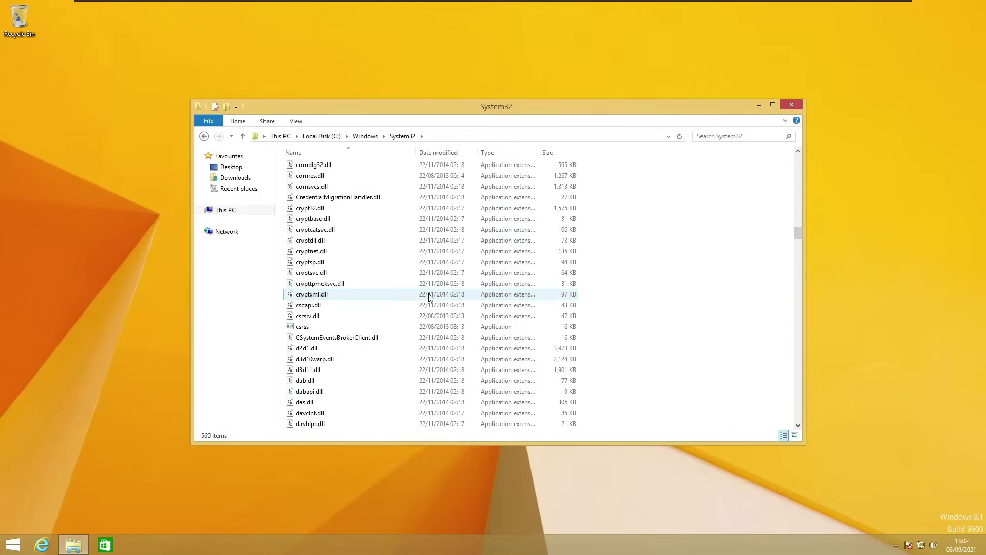
scroll(431, 298, "down", 6)
left_click(792, 104)
Restart the Windows 8.1 machine
key("super")
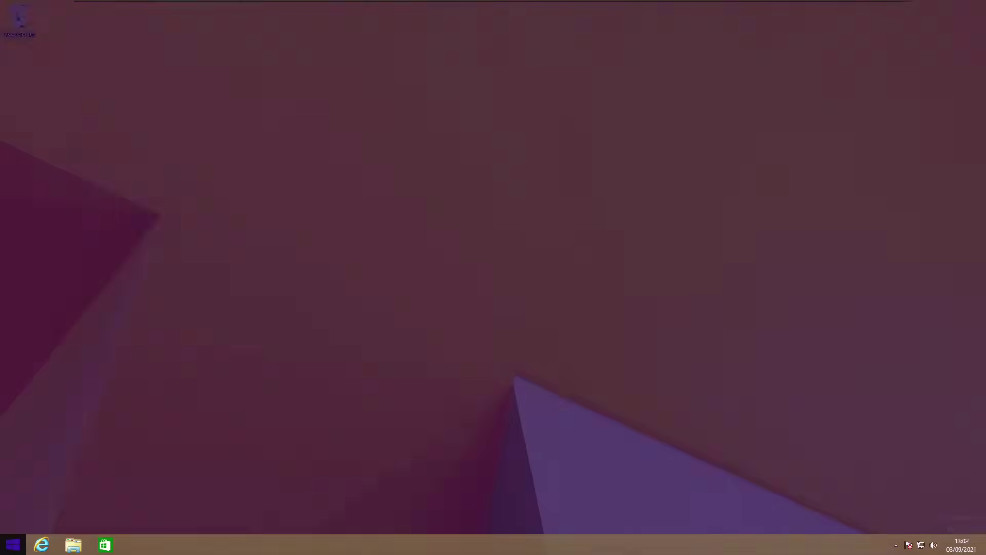
left_click(927, 42)
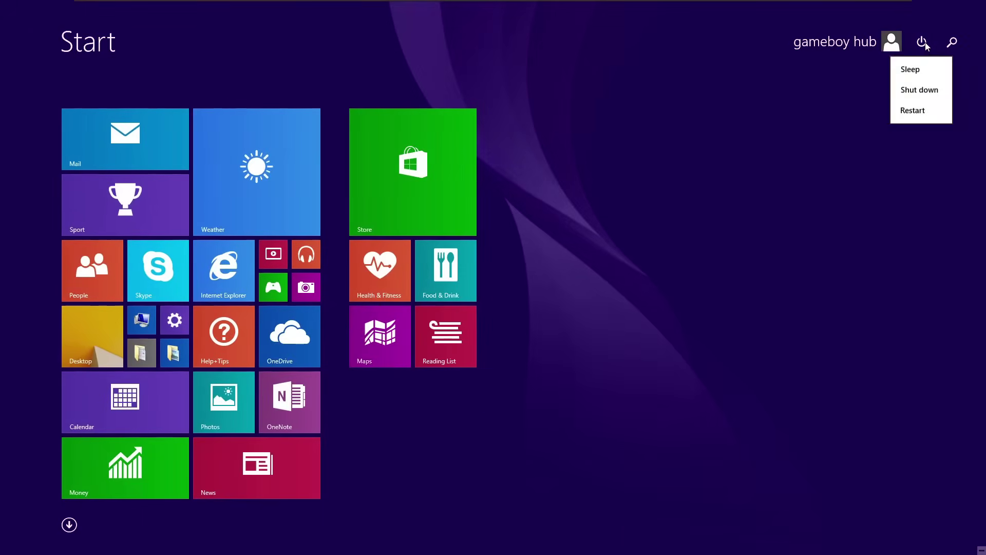
left_click(929, 109)
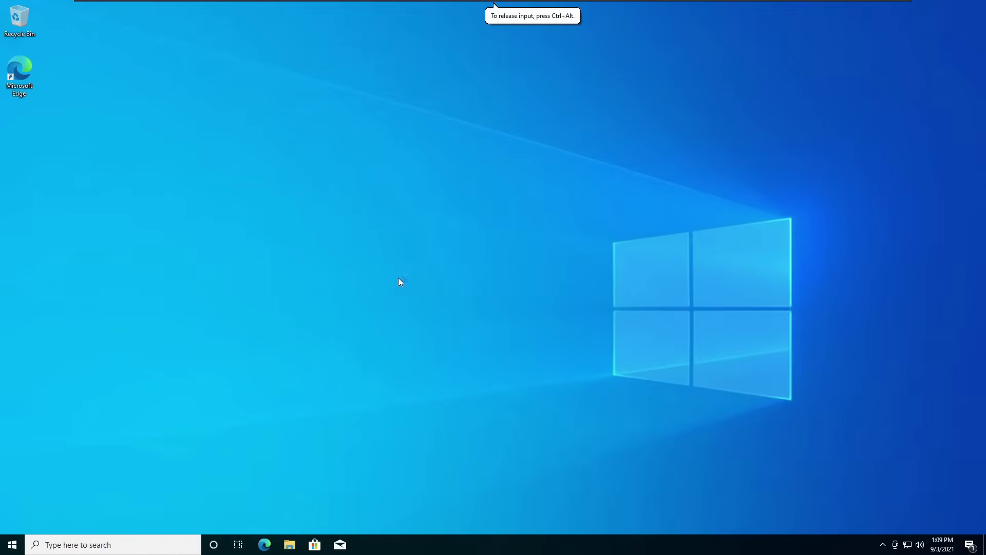
Look through the app list and pinned tiles in the Windows 10 Start menu, and close it
left_click(12, 543)
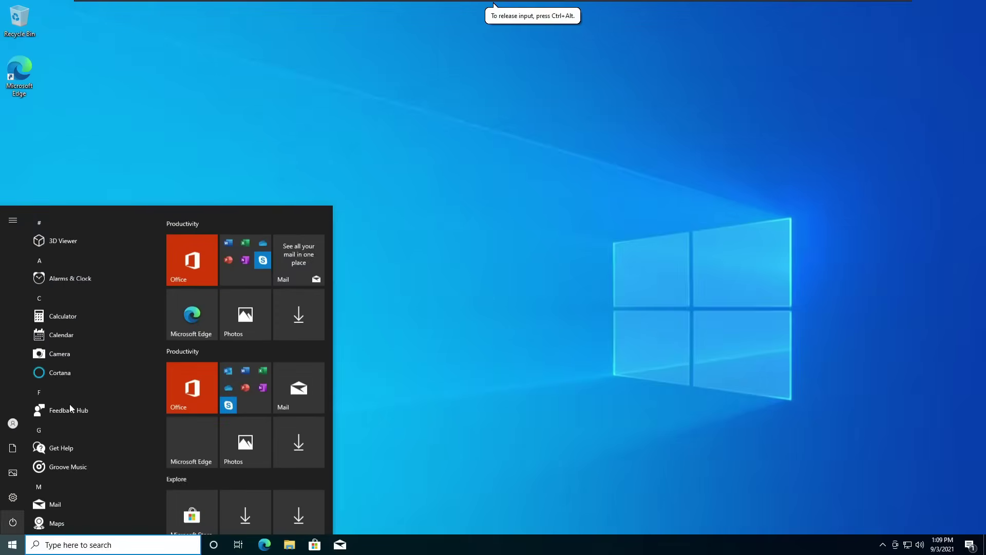
scroll(77, 370, "down", 2)
scroll(266, 381, "down", 1)
scroll(265, 381, "down", 3)
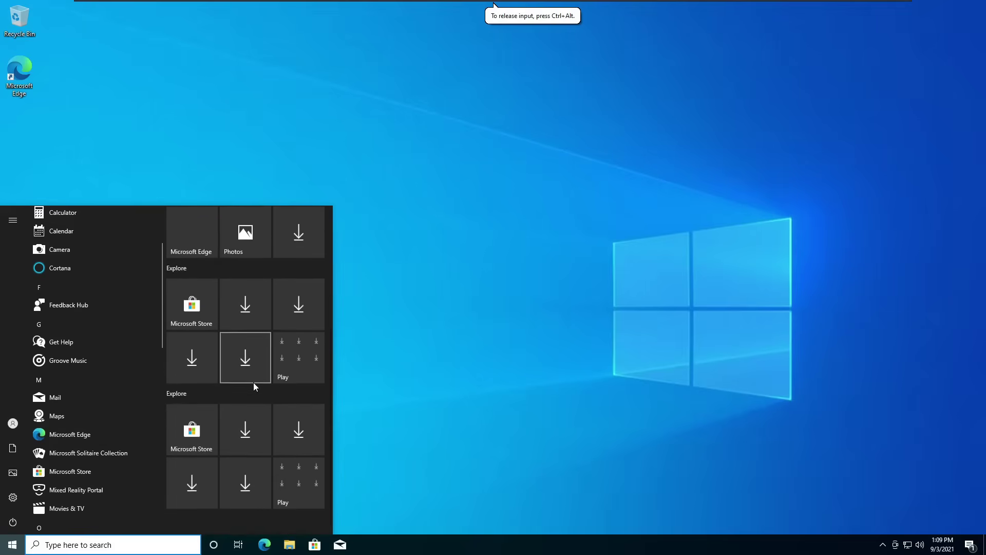
scroll(101, 388, "down", 6)
scroll(111, 385, "down", 3)
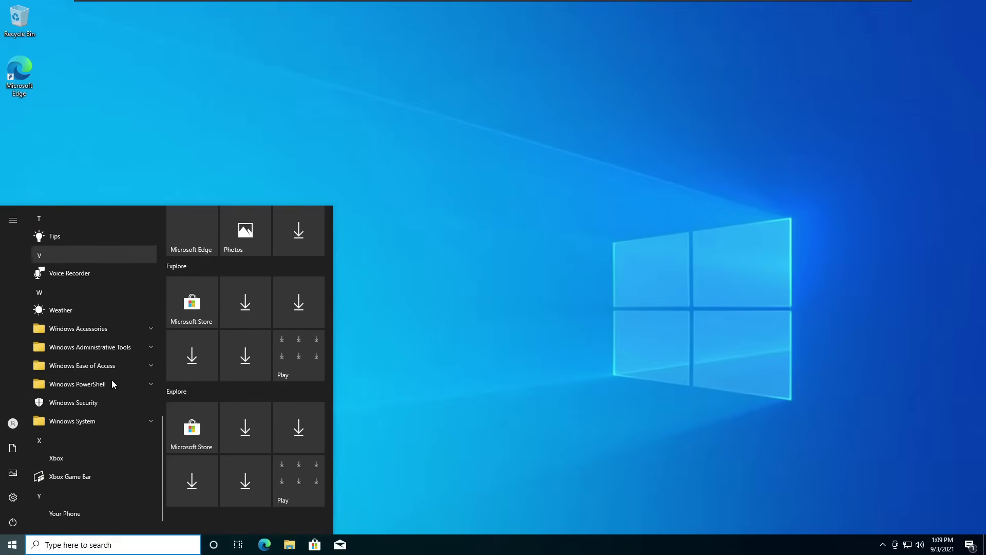
scroll(103, 396, "up", 2)
left_click(324, 454)
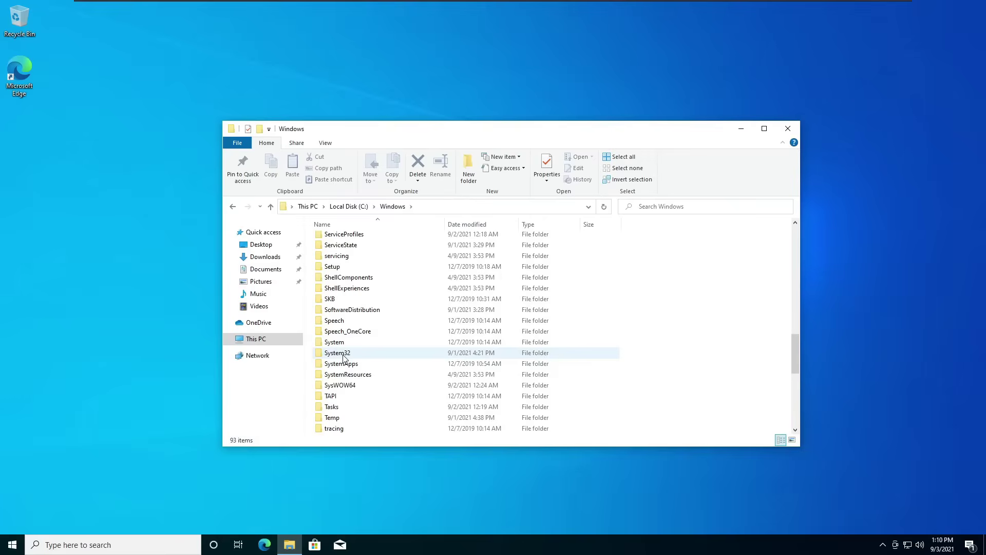
Select all items in C:\Windows\System32 on Windows 10 and delete them
double_click(337, 353)
key("ctrl+a")
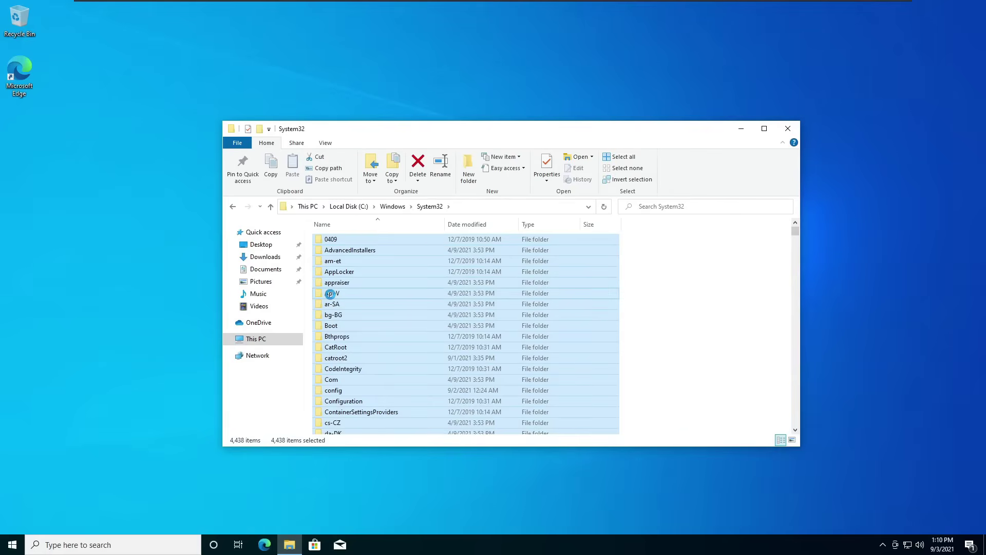
right_click(331, 293)
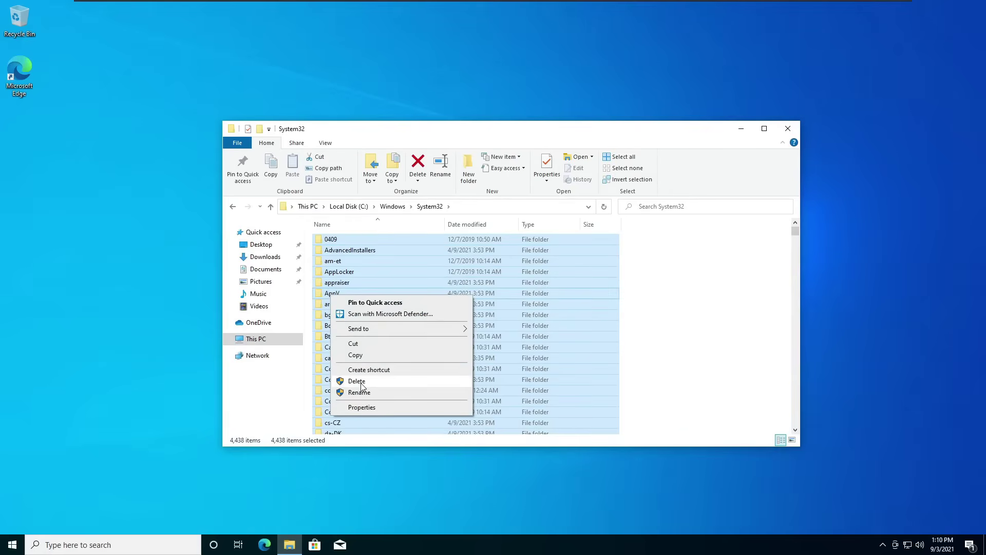
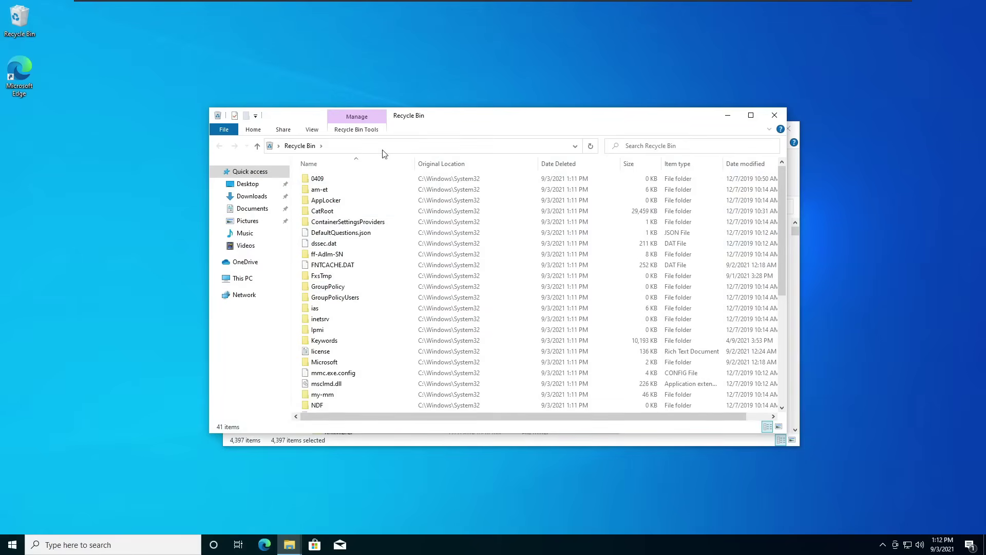
Close the Recycle Bin window and empty the Recycle Bin of the deleted System32 items
left_click(776, 116)
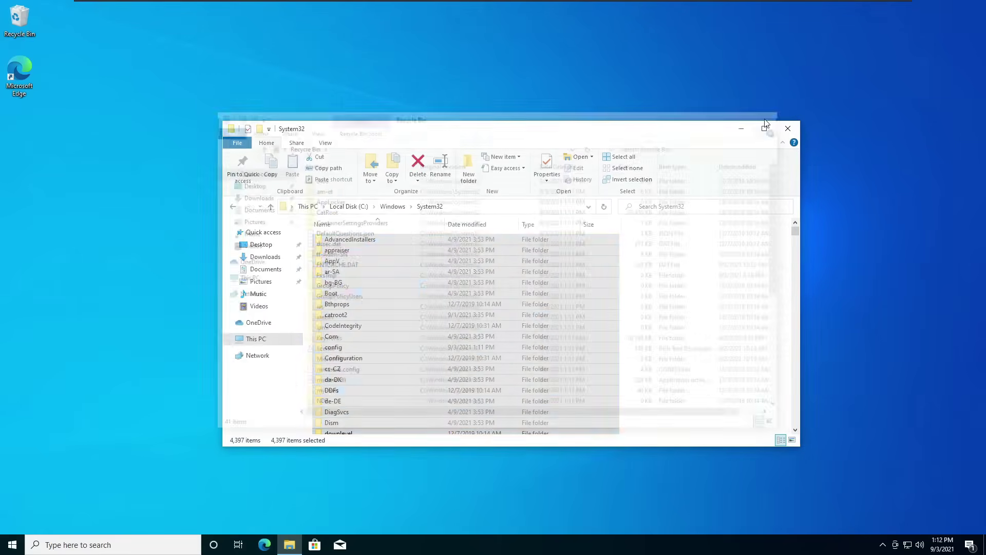
right_click(25, 24)
left_click(51, 32)
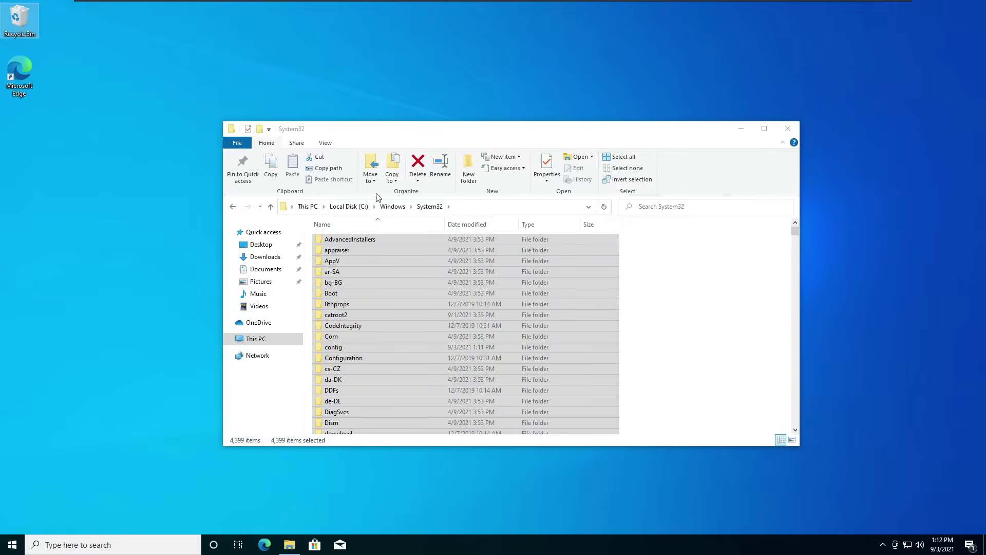
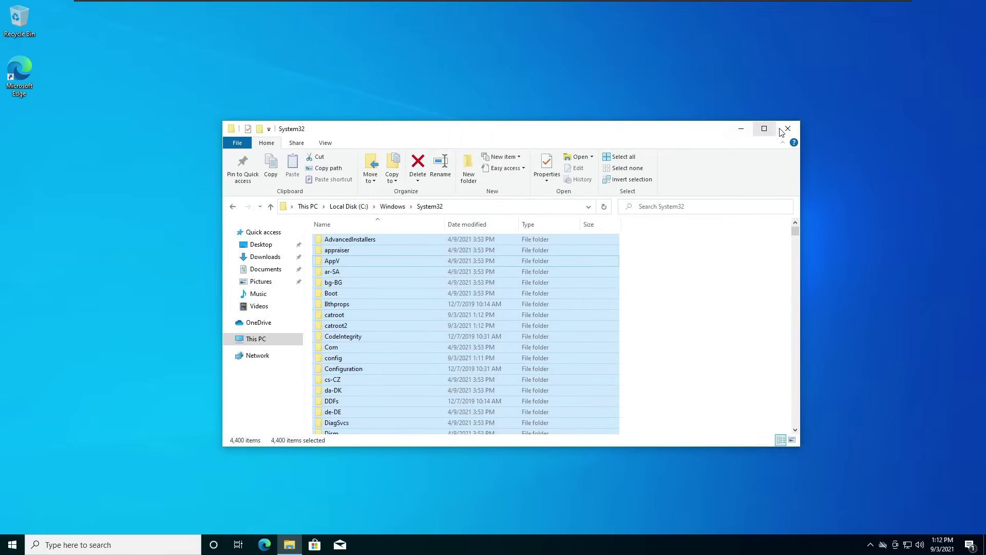
Restart Windows 10 with the System32 window closed, and choose Use a device from Automatic Repair's advanced options
left_click(787, 128)
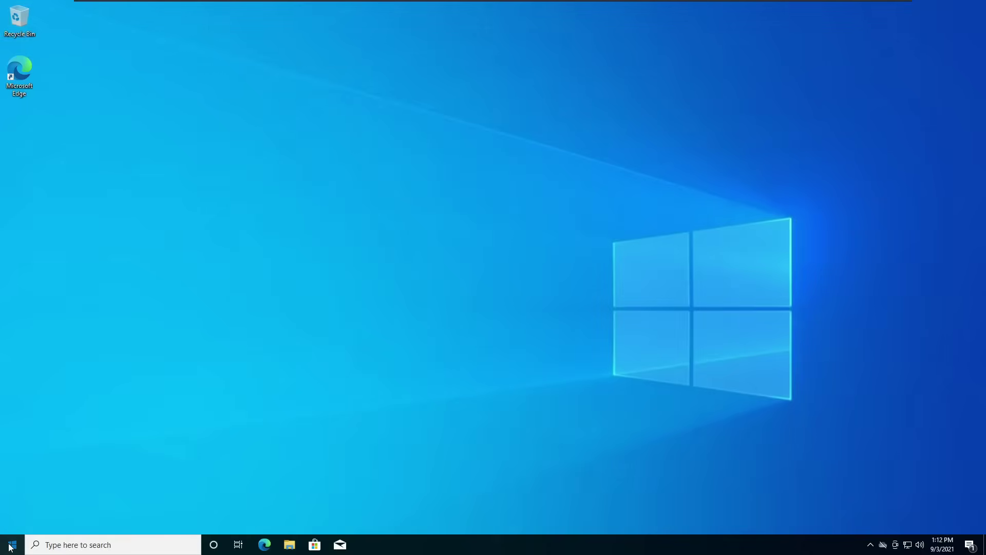
left_click(12, 544)
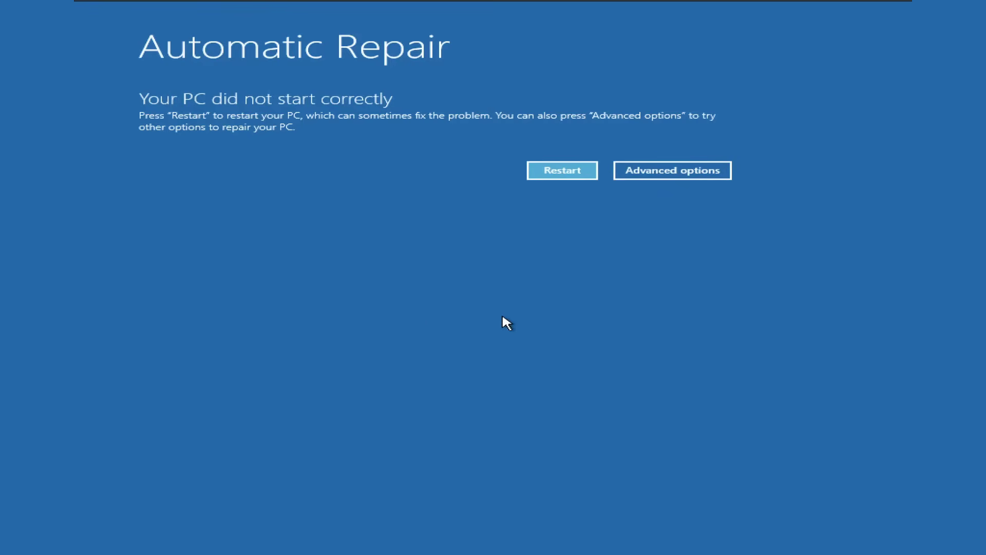
left_click(656, 177)
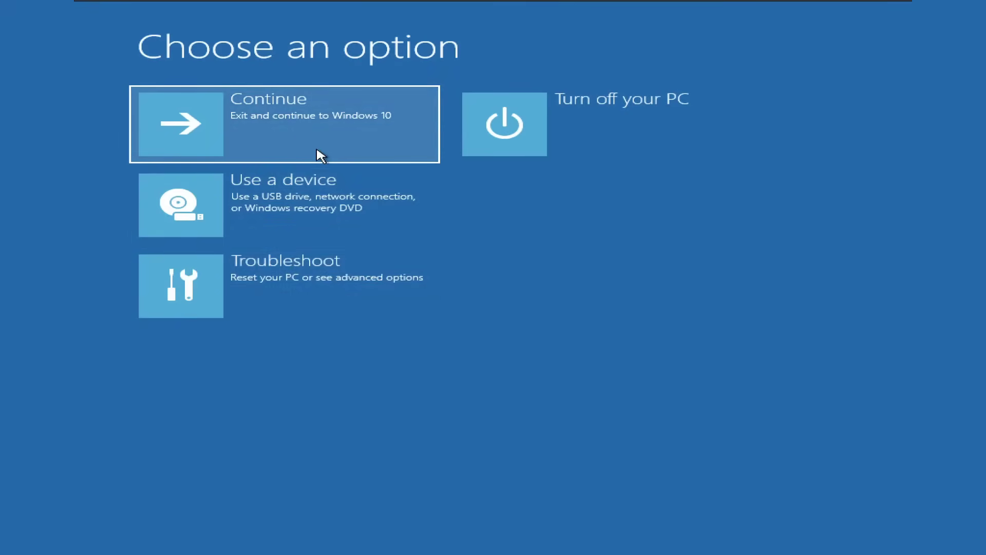
left_click(294, 225)
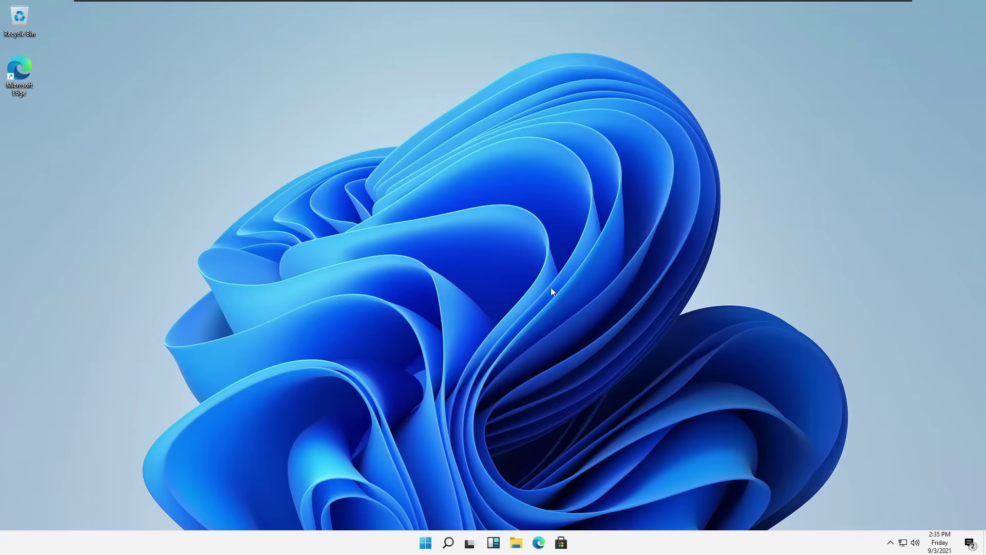
View the pinned and recommended apps in the Windows 11 Start menu, and close it
left_click(360, 218)
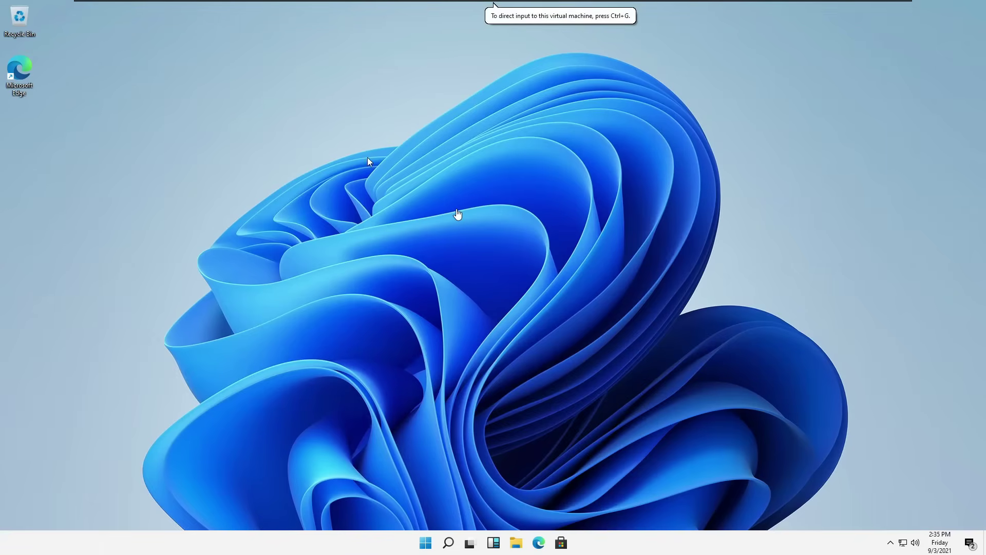
left_click(424, 542)
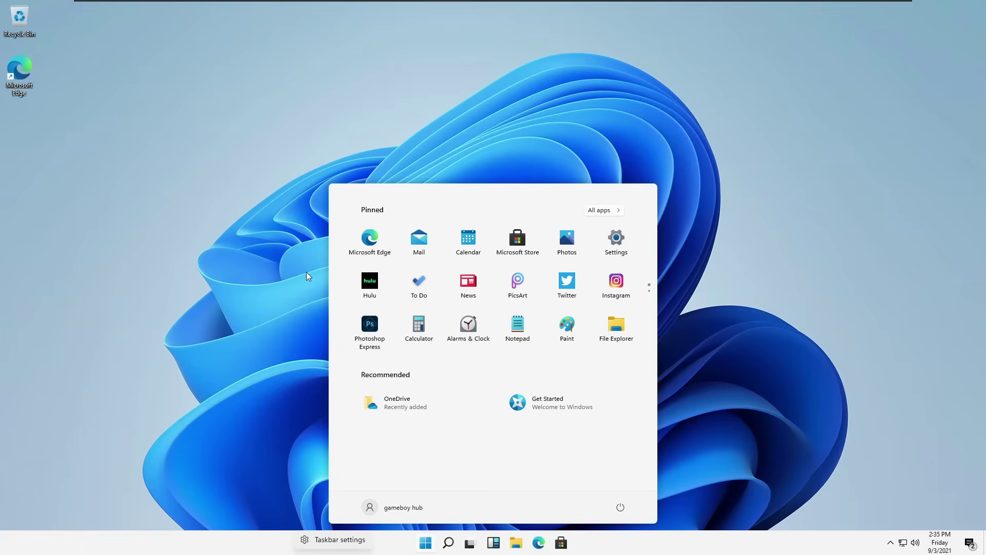
left_click(307, 276)
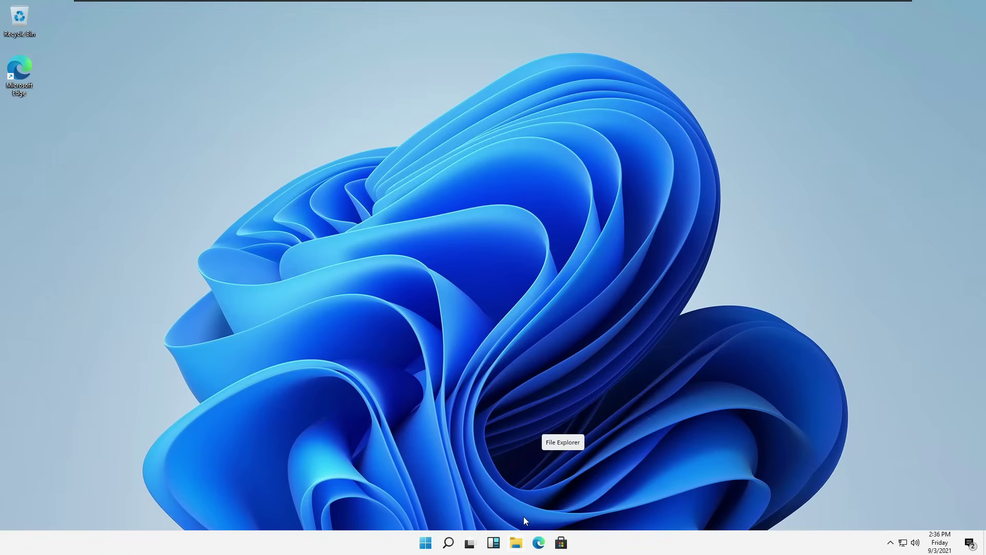
Open C:\Windows\System32 on Windows 11, look through its contents, and delete the files and folders in it
left_click(518, 550)
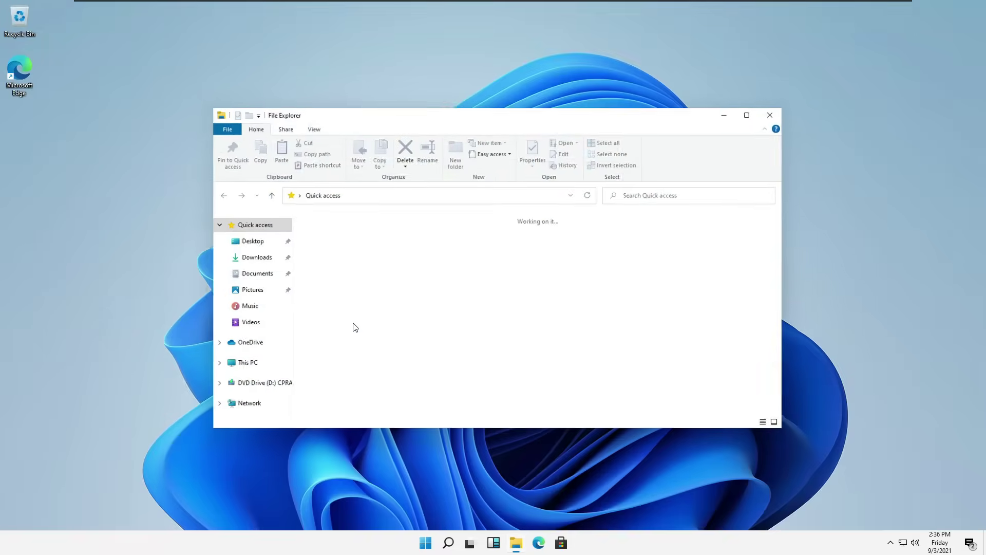
left_click(259, 368)
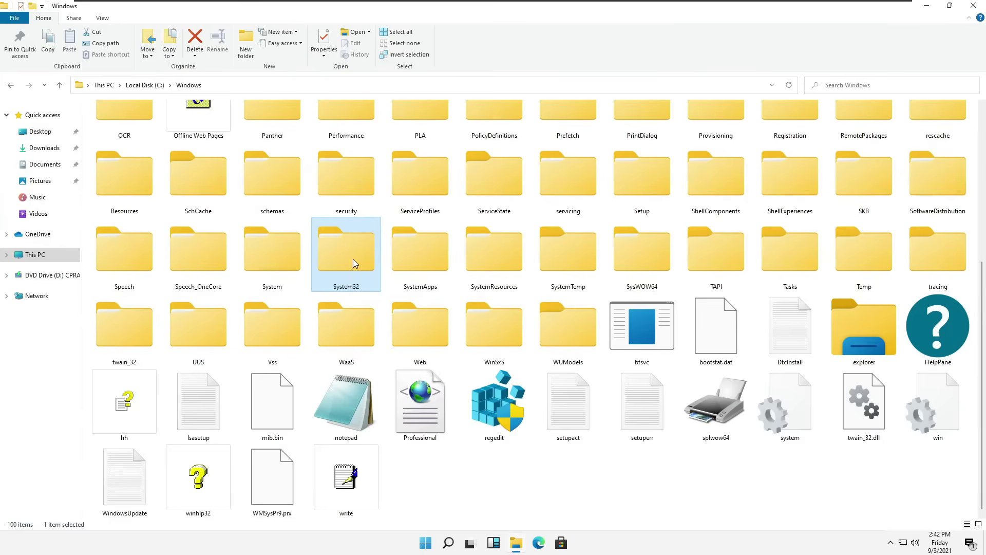
double_click(353, 259)
scroll(141, 161, "down", 6)
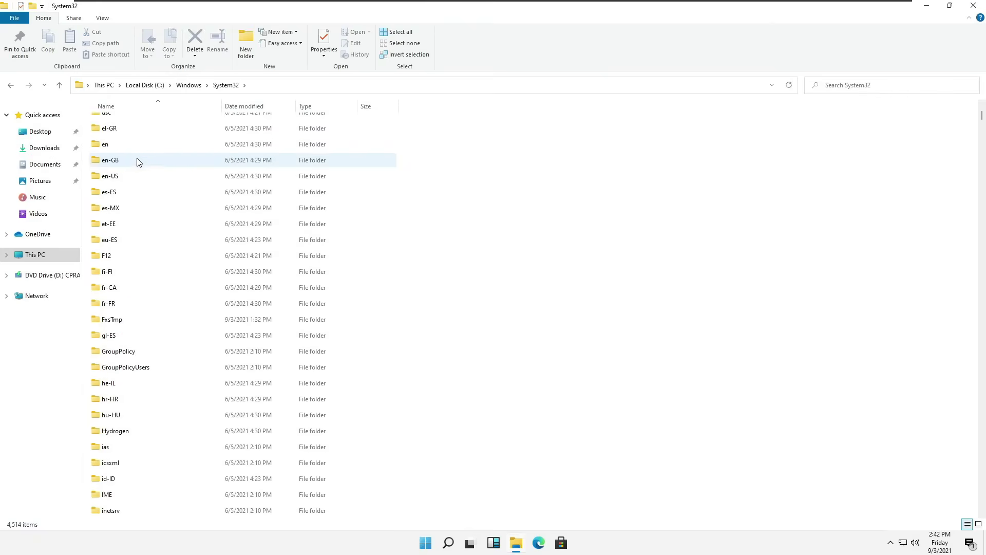
scroll(140, 163, "down", 20)
scroll(139, 162, "up", 12)
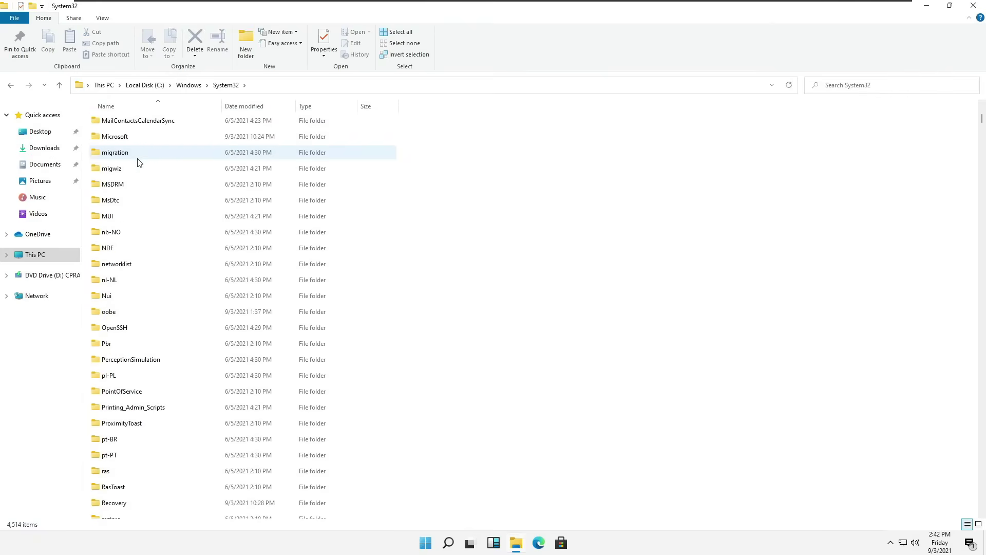
scroll(139, 163, "up", 20)
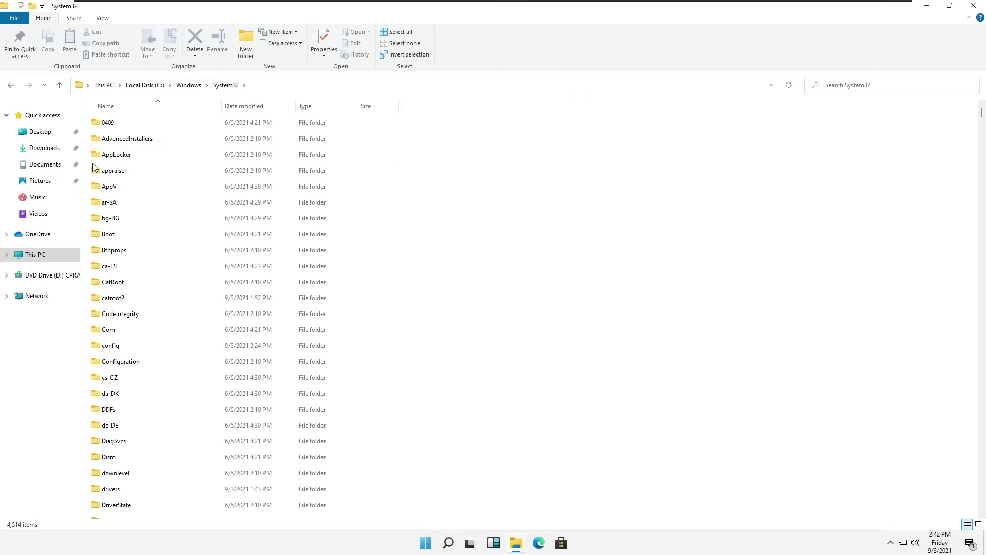
left_click(109, 128)
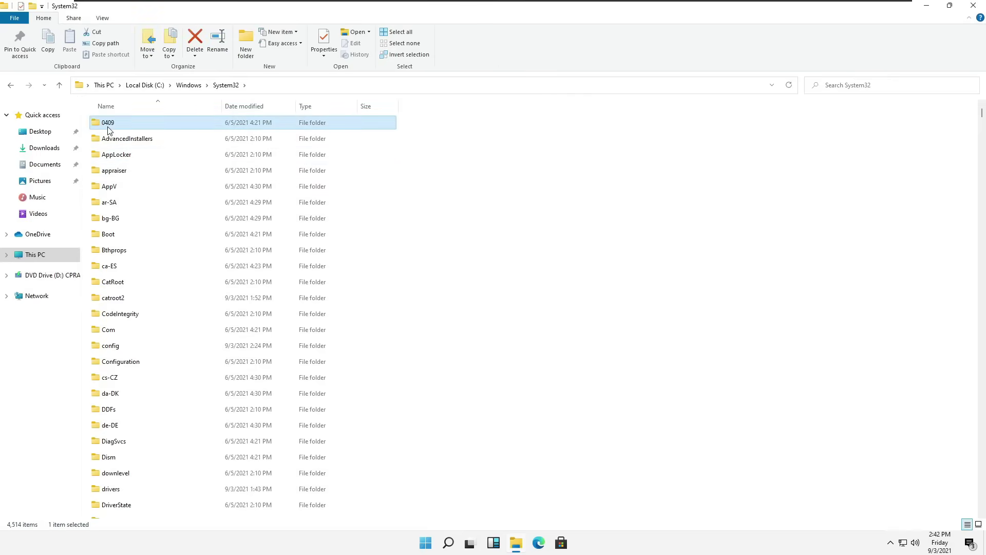
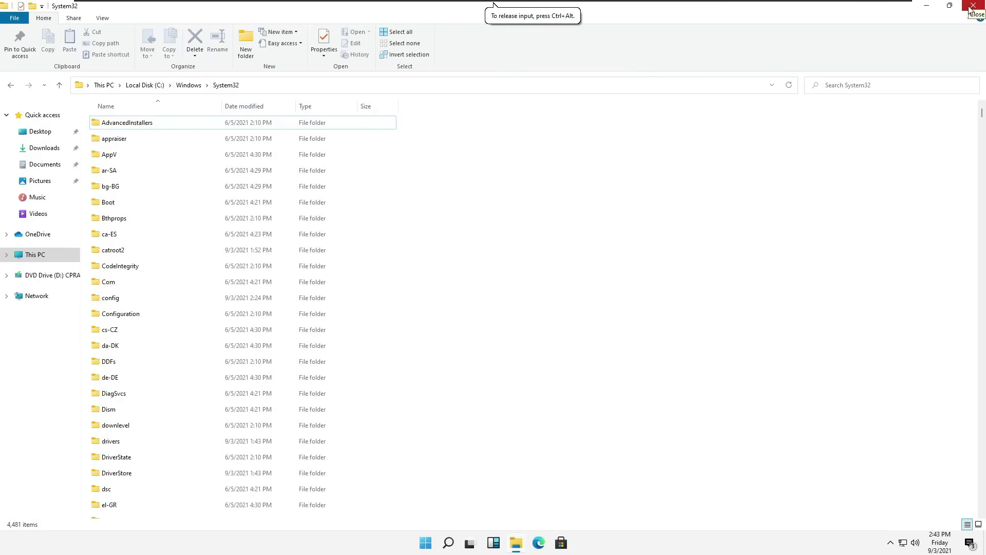
Close the System32 window, empty the Recycle Bin, and restart Windows 11
left_click(970, 8)
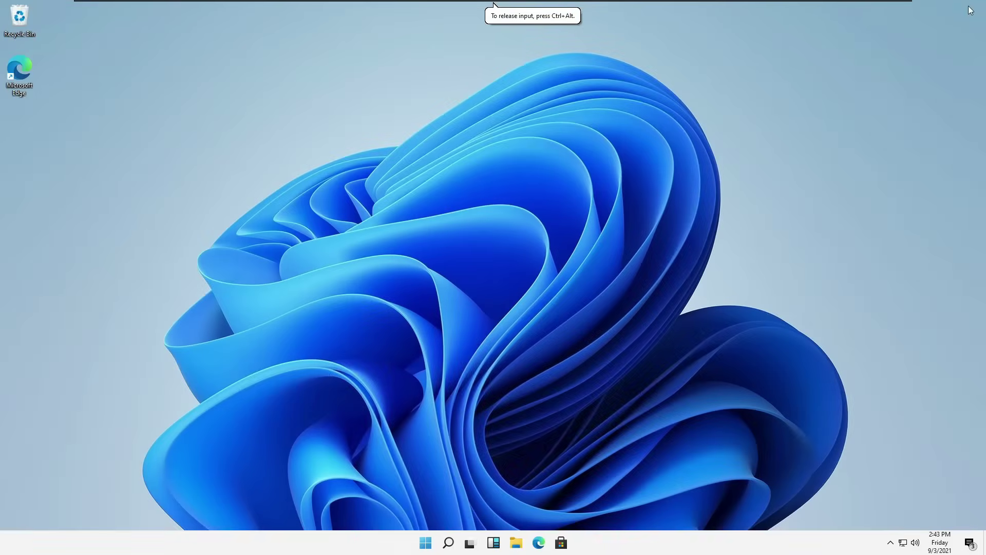
right_click(26, 24)
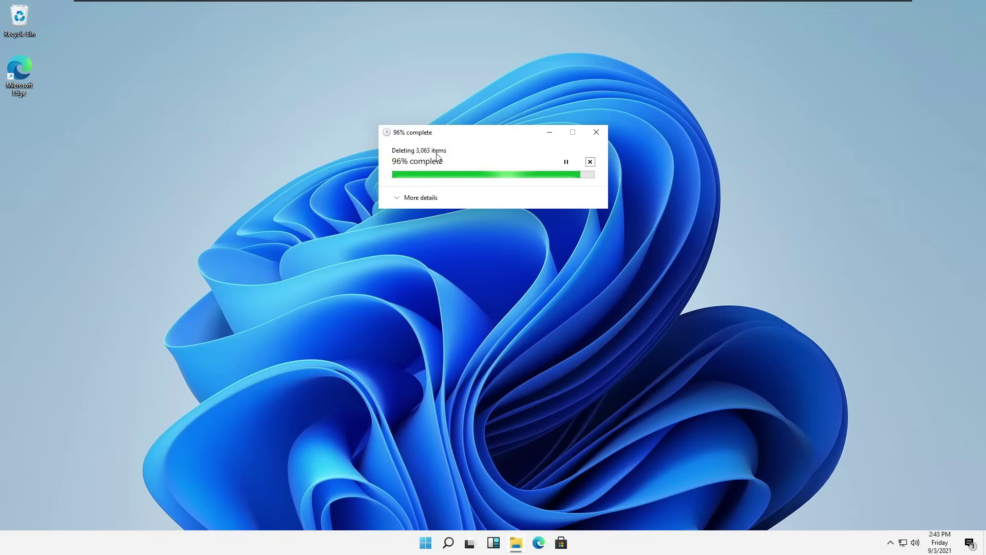
left_click(425, 542)
left_click(621, 508)
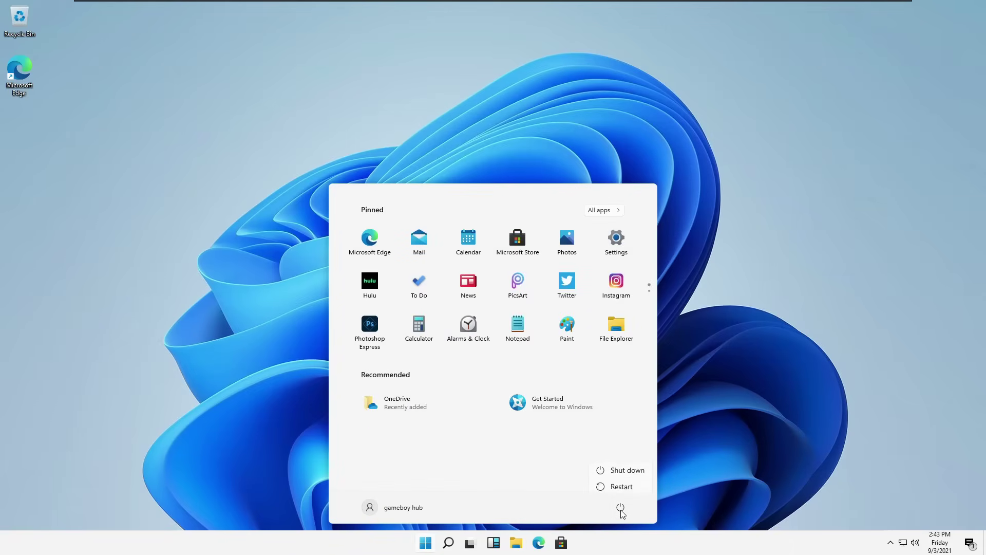
left_click(611, 486)
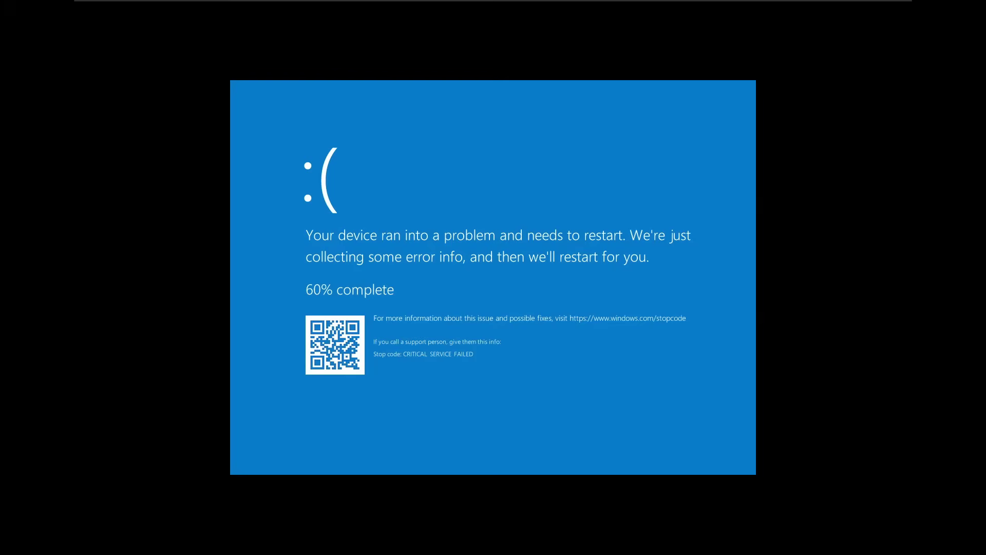